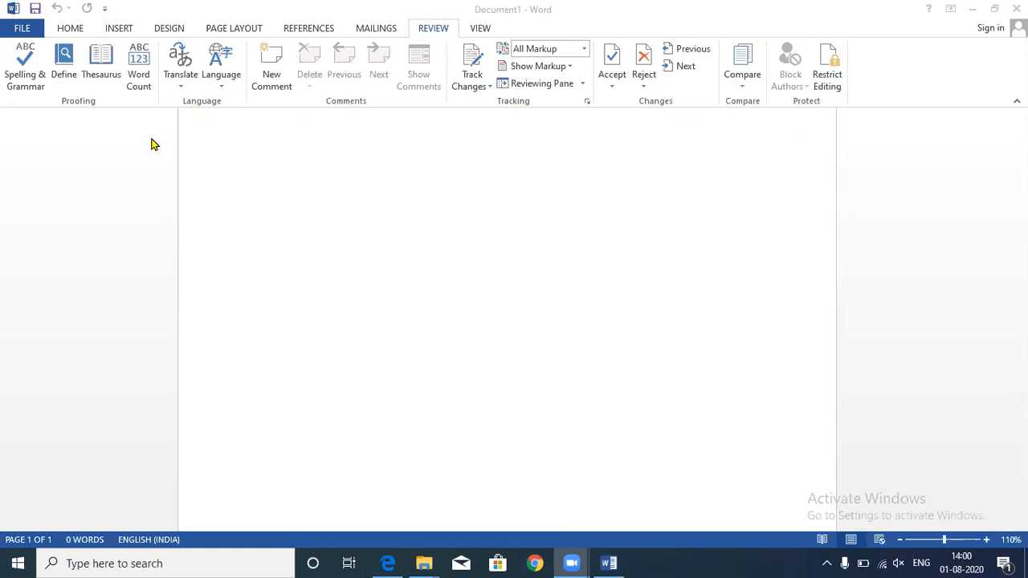
- Fill the blank page with five paragraphs of sample text using =rand()
scroll(291, 251, "up", 1)
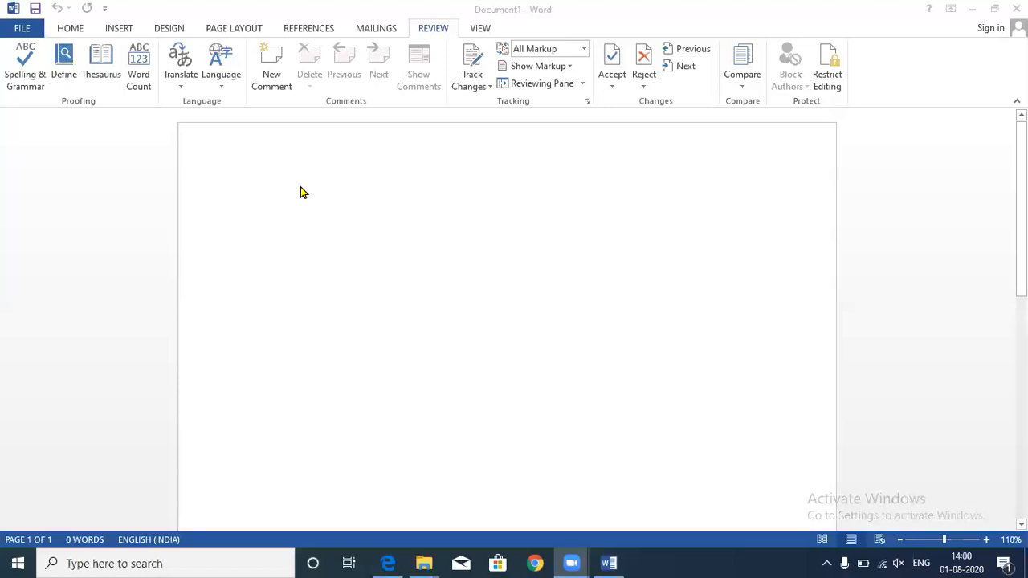
left_click(261, 178)
type("=")
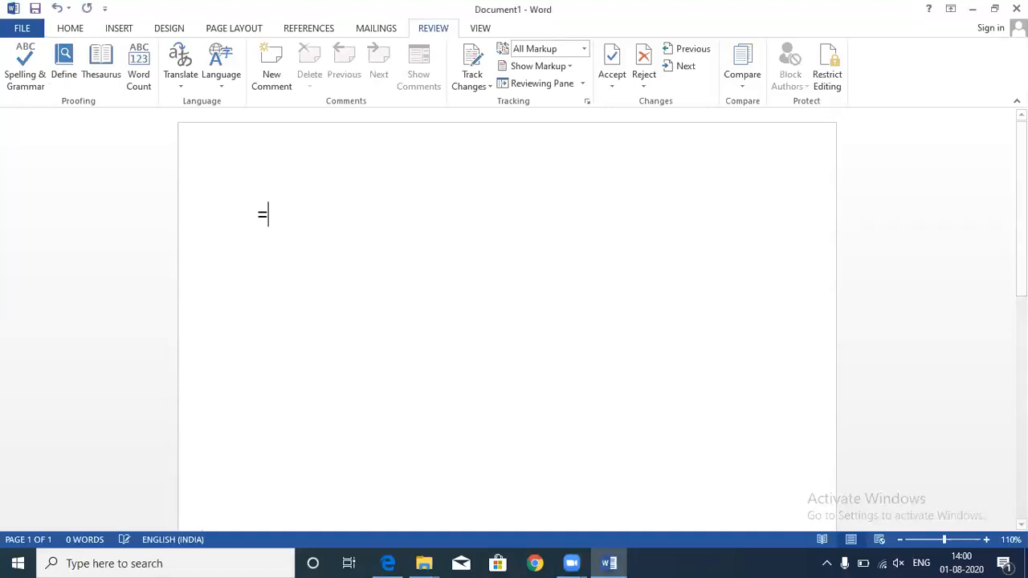
type("rand")
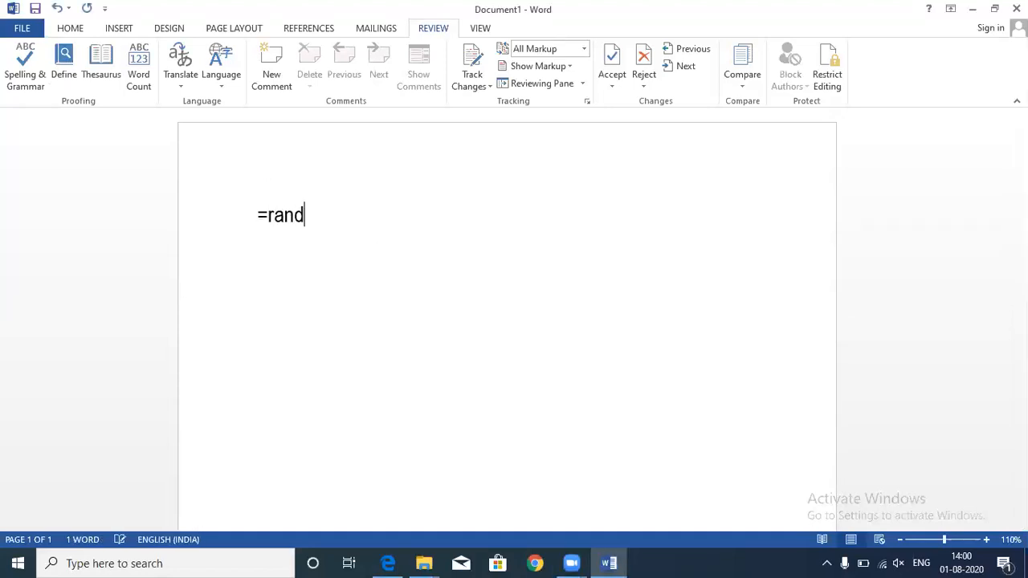
type("()")
key("Return")
- Misspell the first word 'Video' as 'Viideo' by adding an extra i
scroll(412, 281, "up", 6)
left_click(274, 214)
type("i")
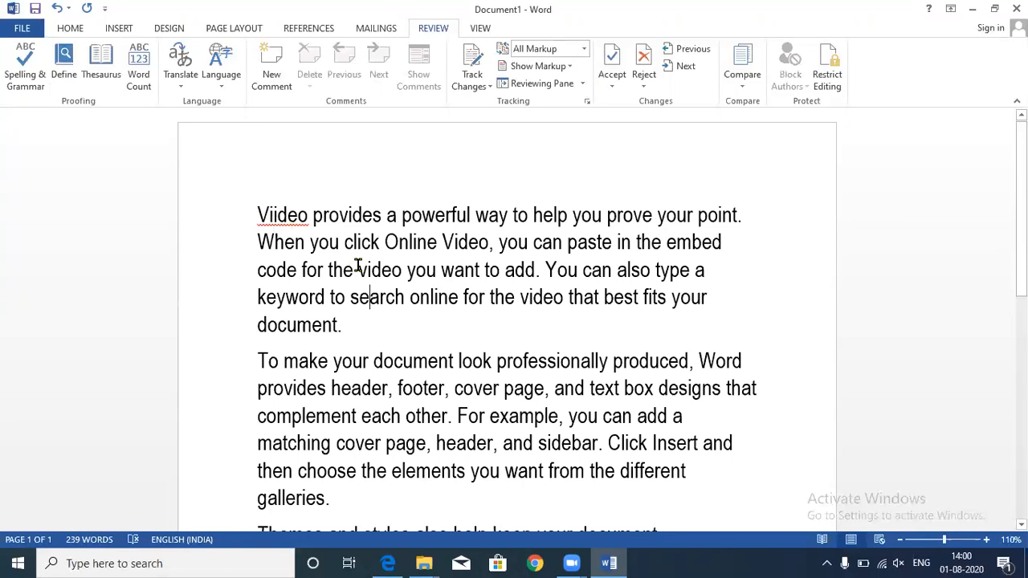
- Correct 'Viideo' to 'Video' from the spelling suggestions, then undo so it stays misspelled
double_click(302, 213)
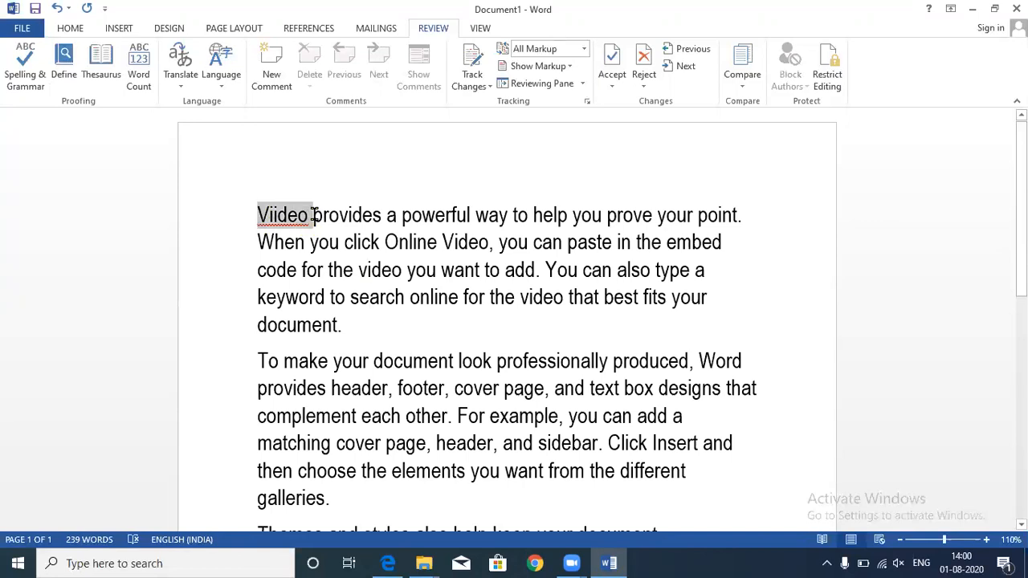
left_click(386, 217)
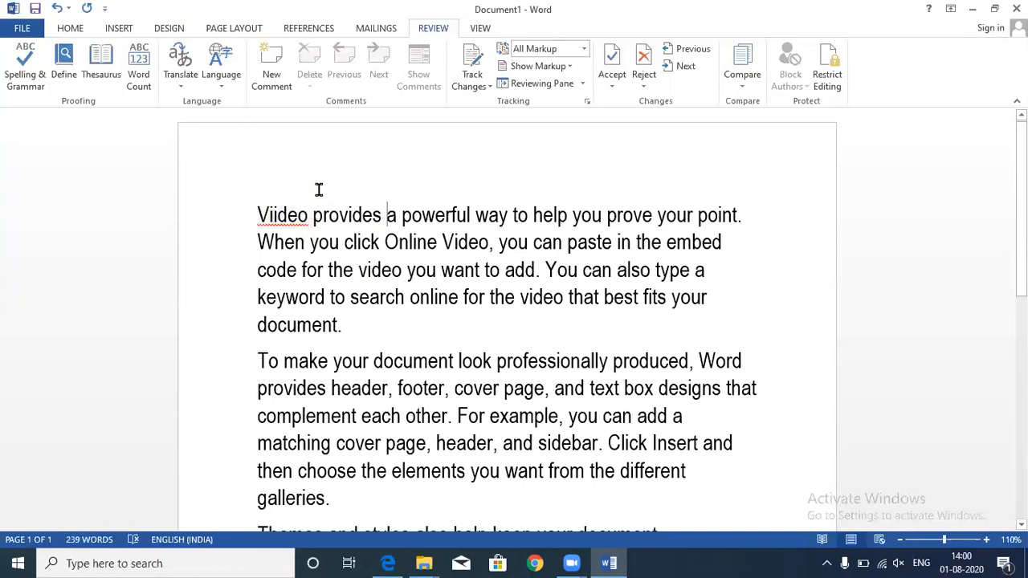
right_click(280, 214)
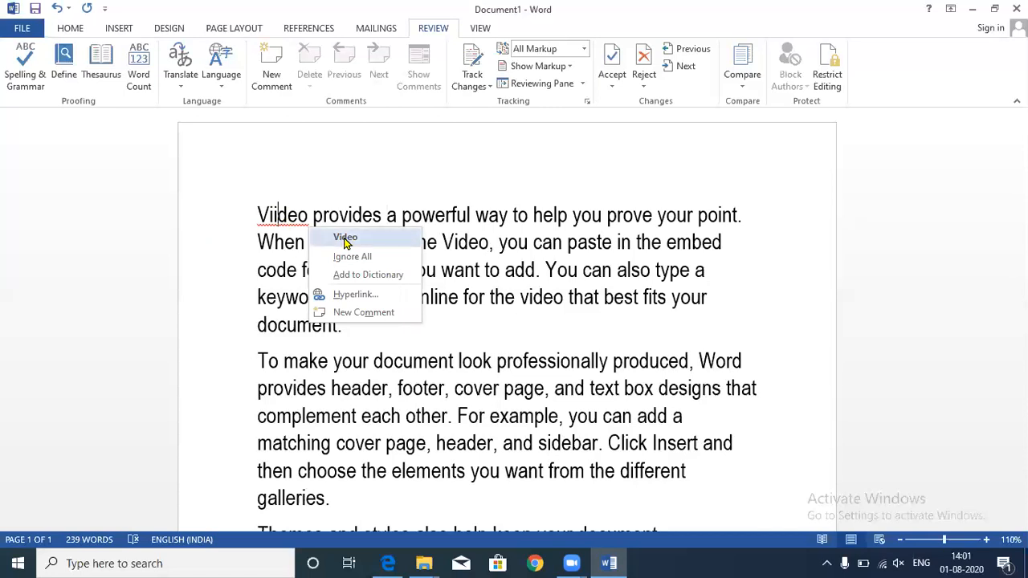
left_click(343, 237)
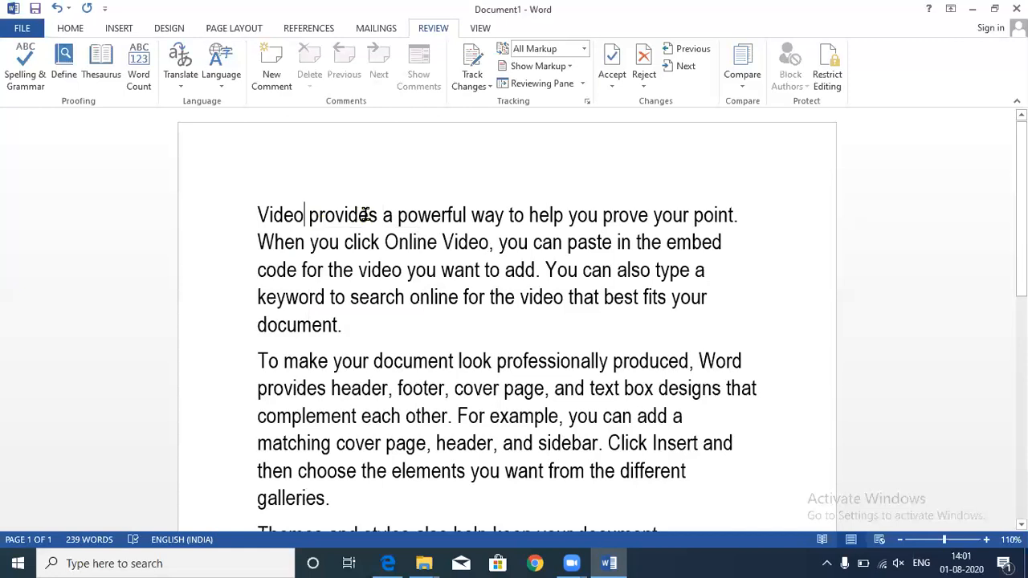
key("ctrl+z")
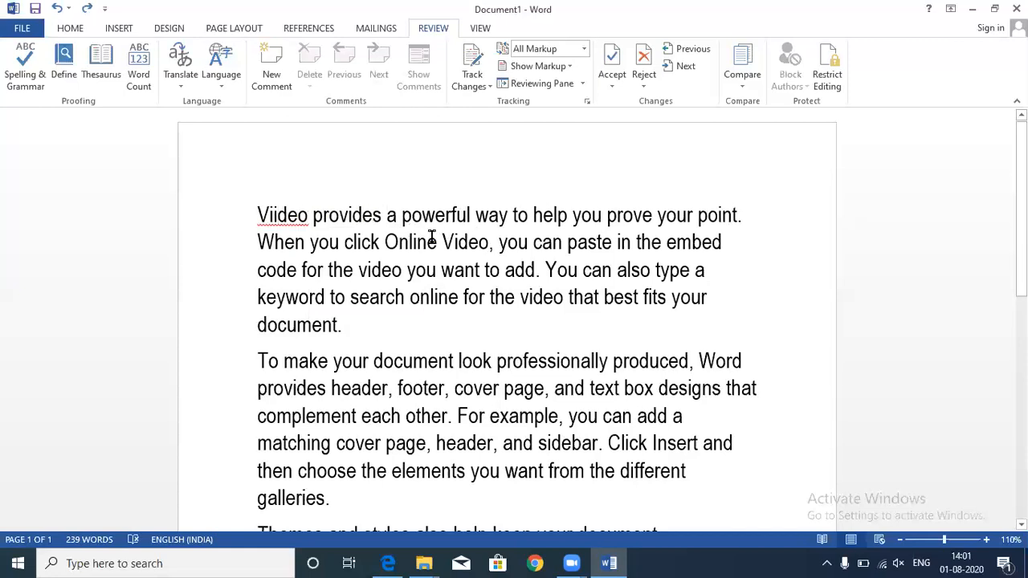
- Misspell 'Online' as 'Ohnline' by adding an h
left_click(397, 241)
type("h")
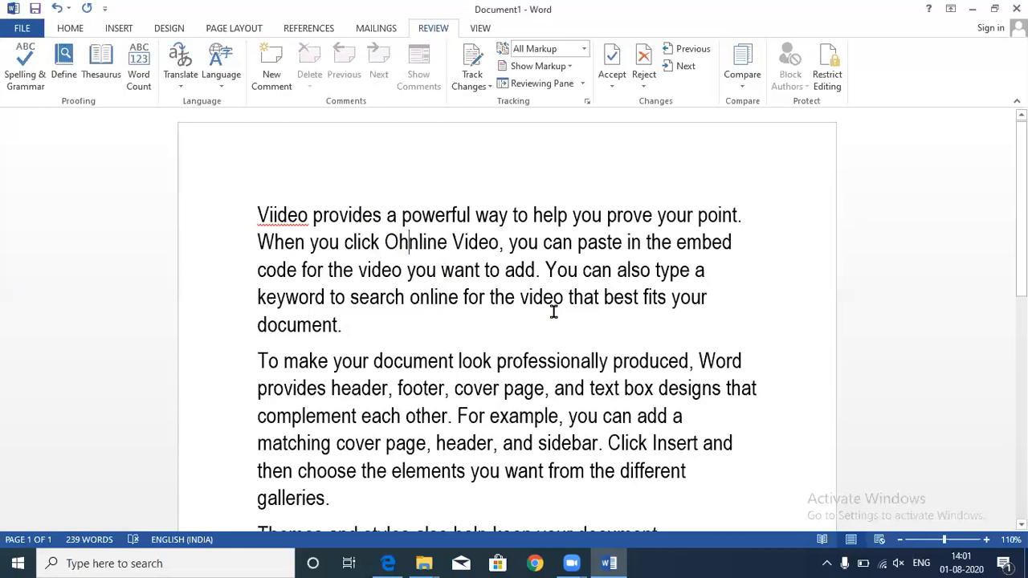
left_click(547, 362)
- Misspell 'professionally' as 'profescdsionally', then spell-check it back to 'professionally'
type("cd")
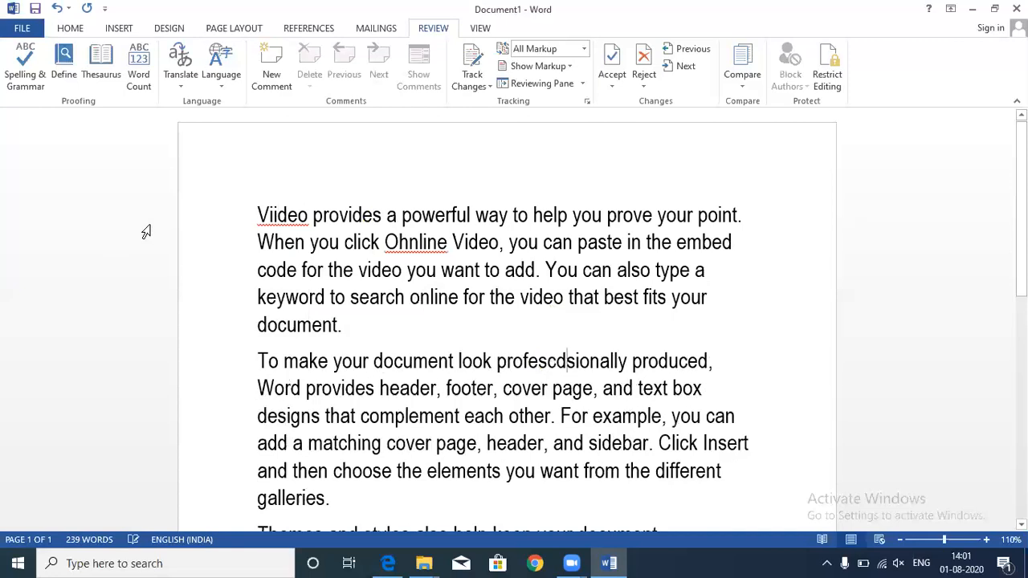
left_click(23, 71)
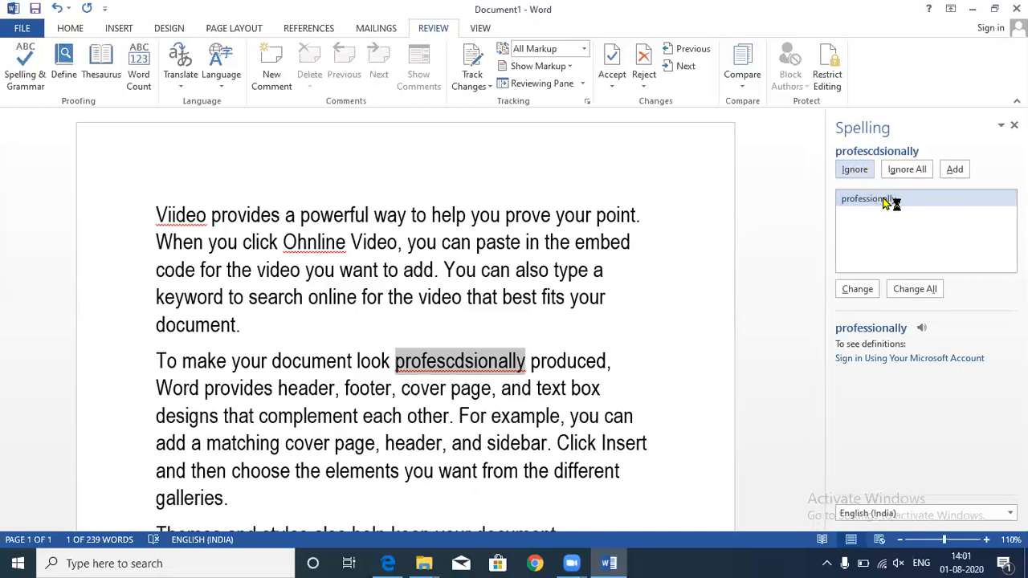
left_click(865, 290)
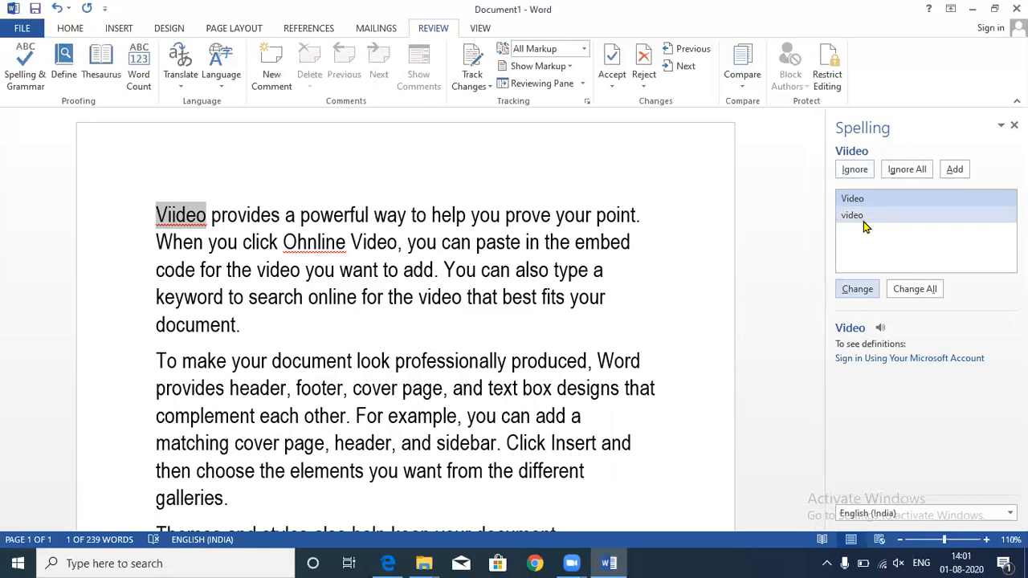
- Correct 'Viideo' to 'Video' and 'Ohnline' to 'Online', finishing the spelling check
left_click(861, 201)
left_click(871, 284)
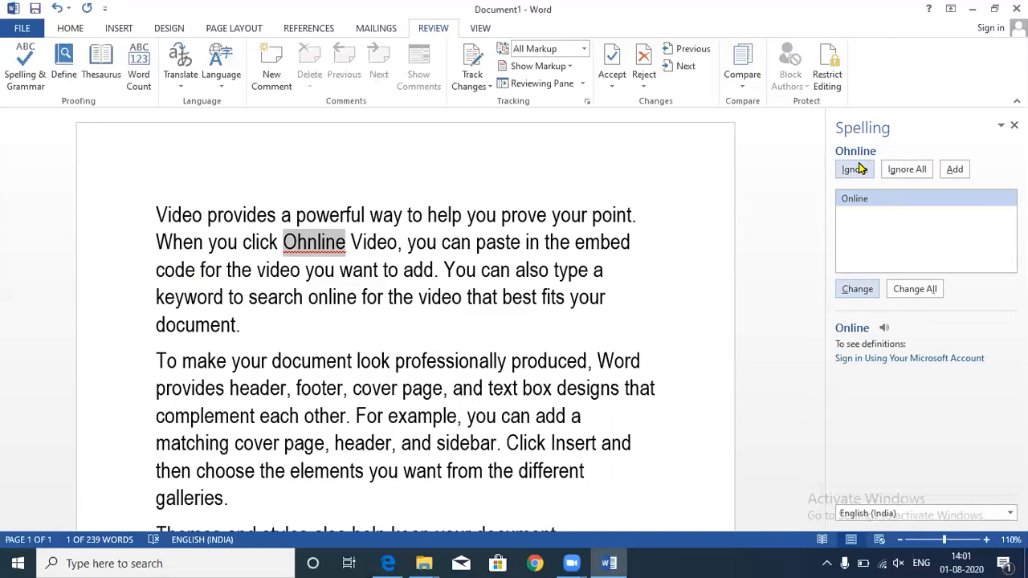
left_click(860, 204)
left_click(851, 291)
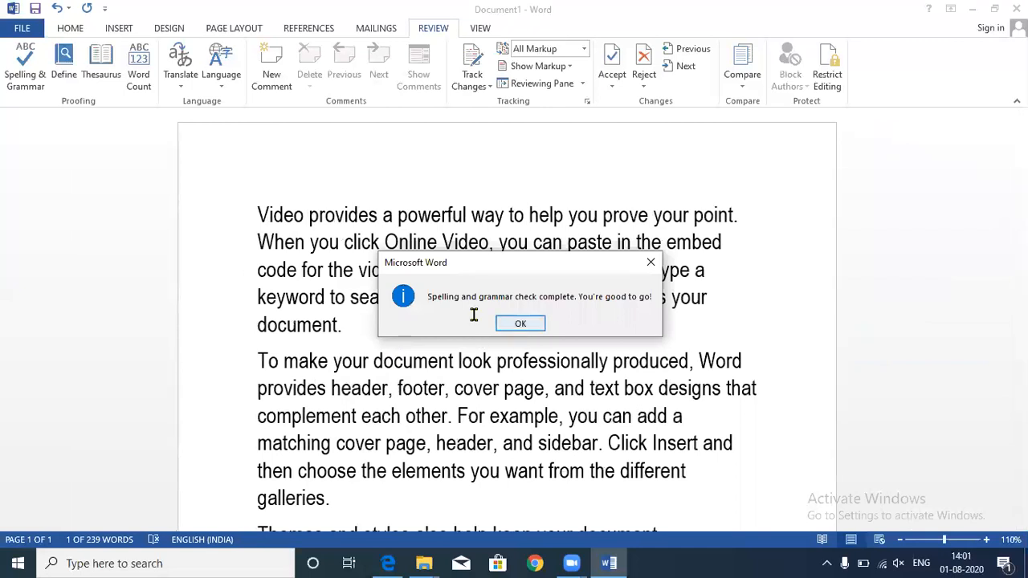
left_click(506, 322)
- Append the person's name to the first paragraph and add it to the dictionary via spell-check
type("S")
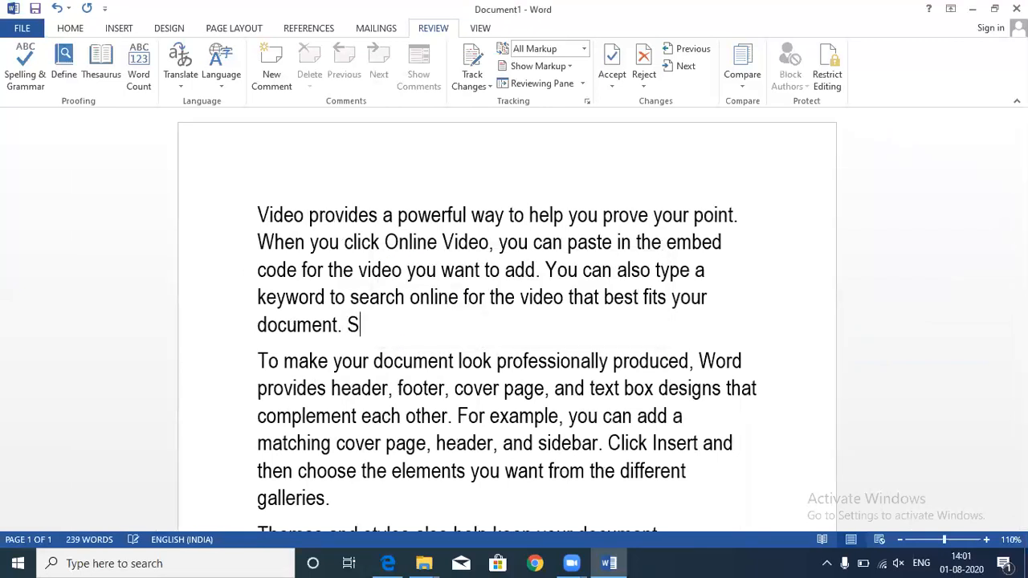
type("hailja")
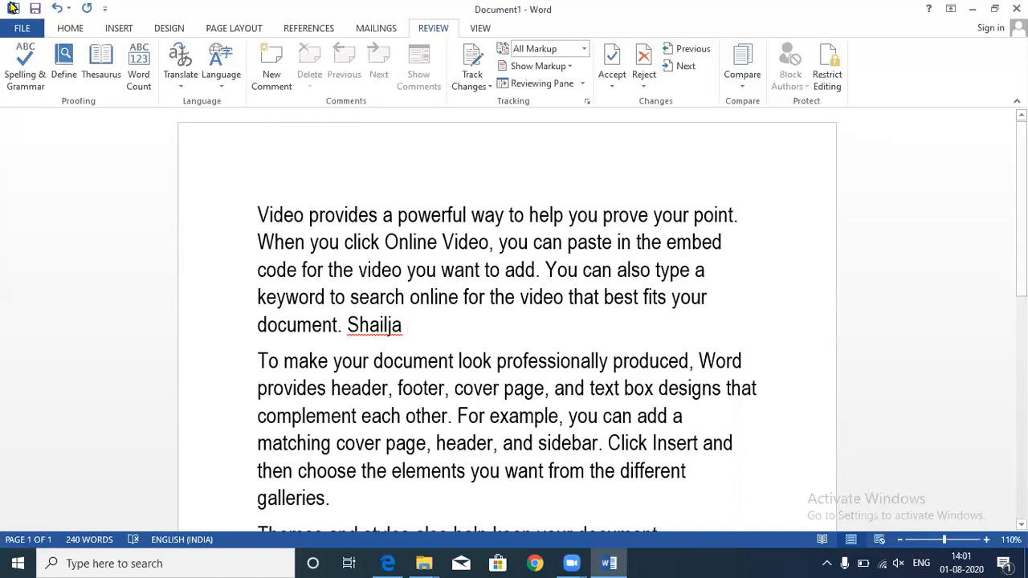
left_click(25, 64)
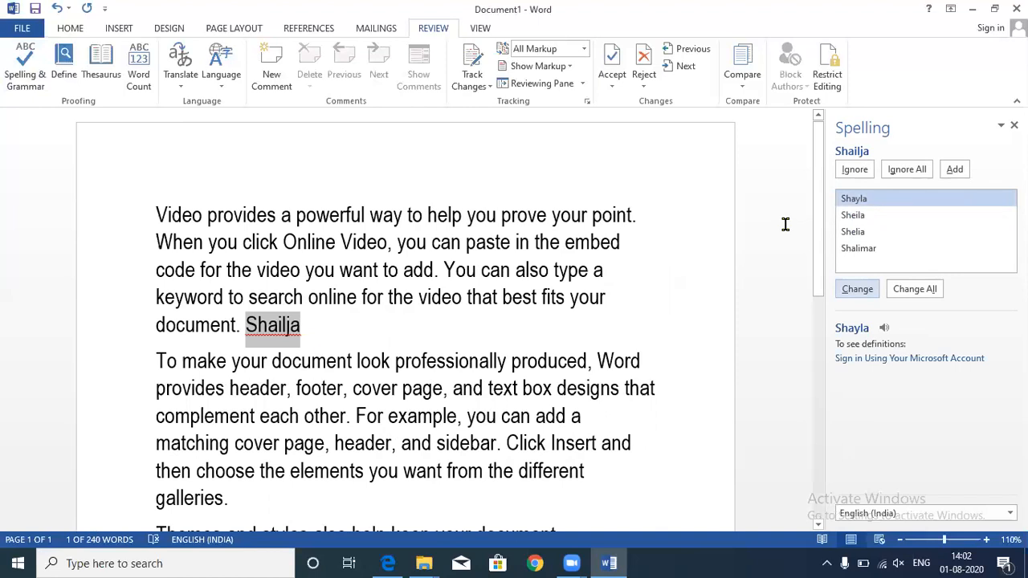
left_click(960, 171)
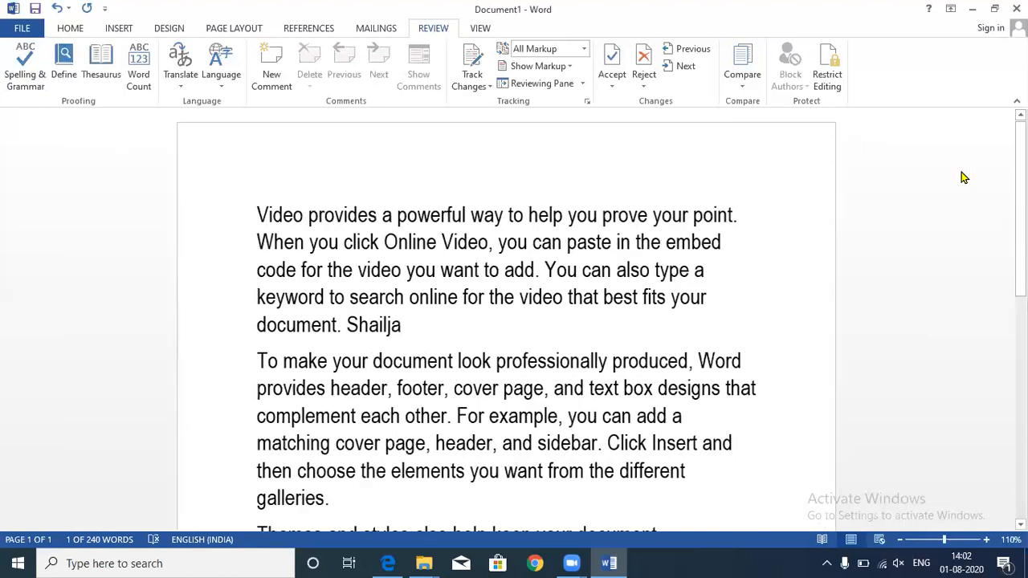
left_click(536, 321)
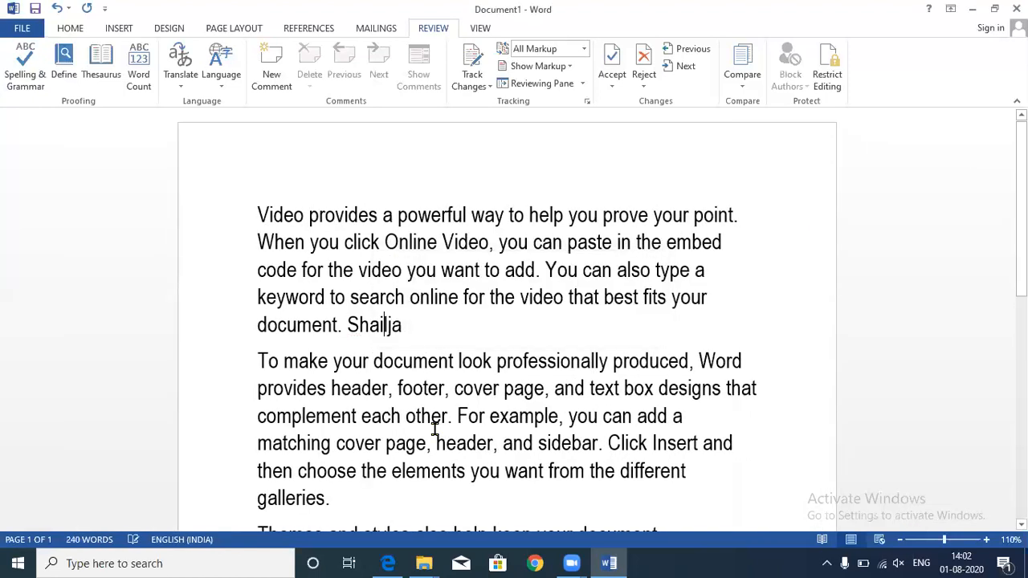
- Append the name to paragraph two and 'bahadurgarh' to paragraph one, ignoring it in spell-check
type("Shailja")
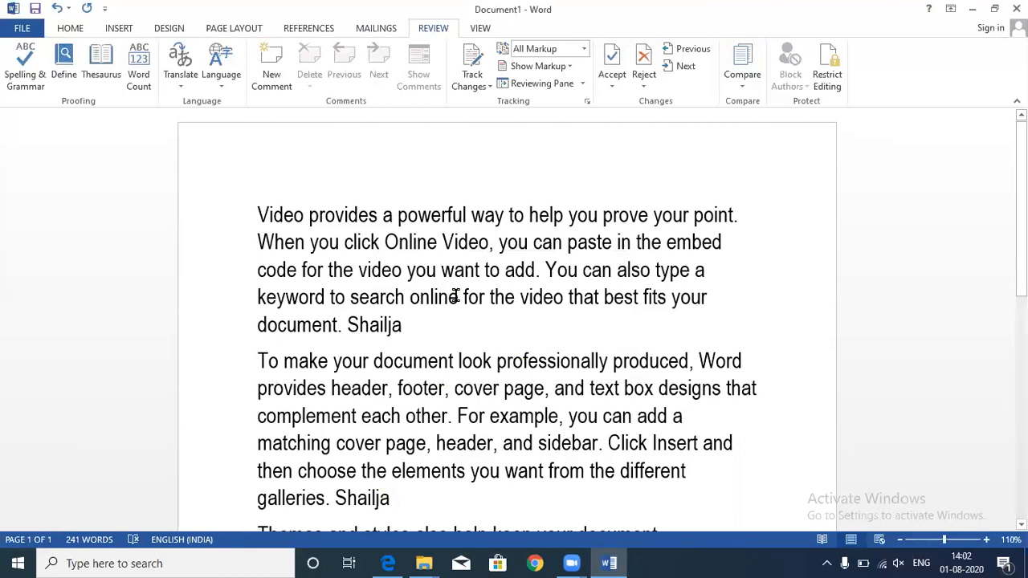
left_click(417, 332)
type("bahadurgarh")
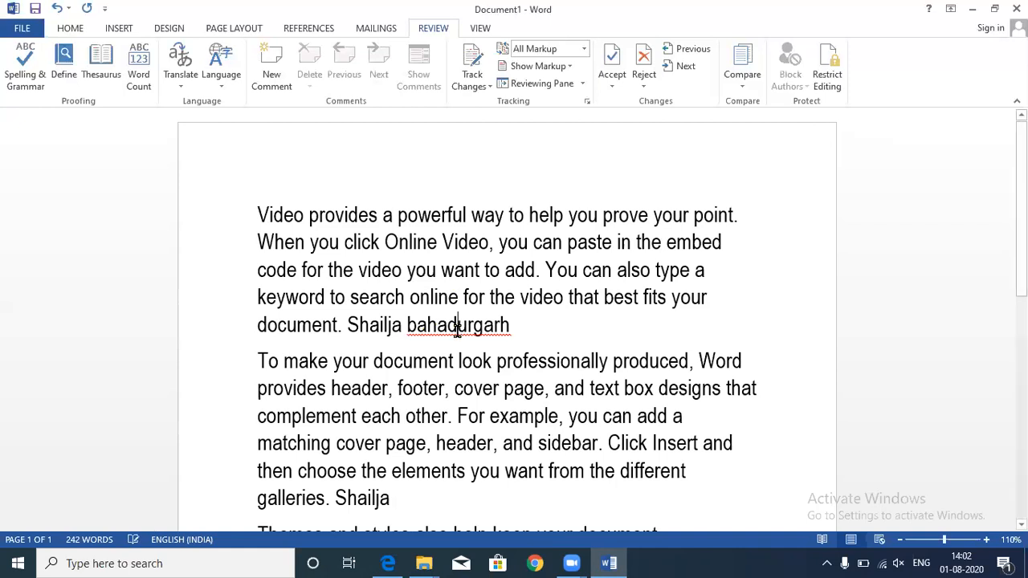
left_click(34, 81)
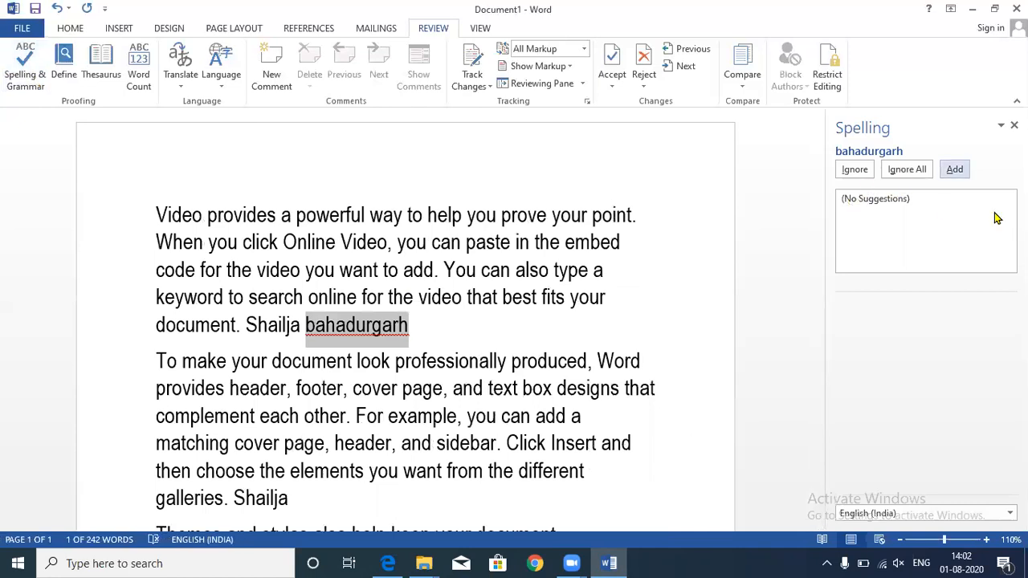
left_click(853, 170)
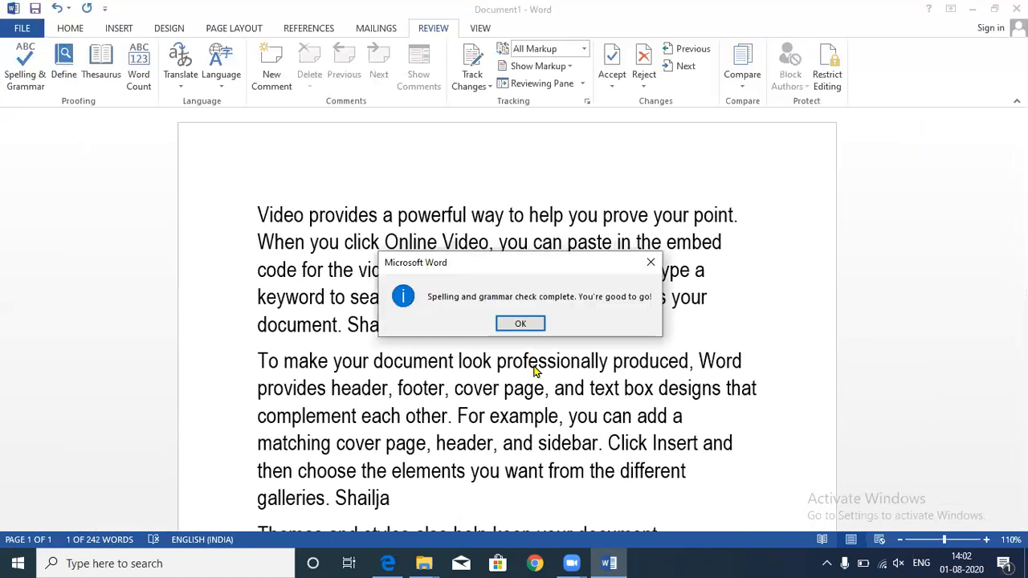
left_click(520, 322)
- Type 'Bahadurgarh' and add it to the dictionary through the spelling check
scroll(505, 427, "down", 2)
type("Ba")
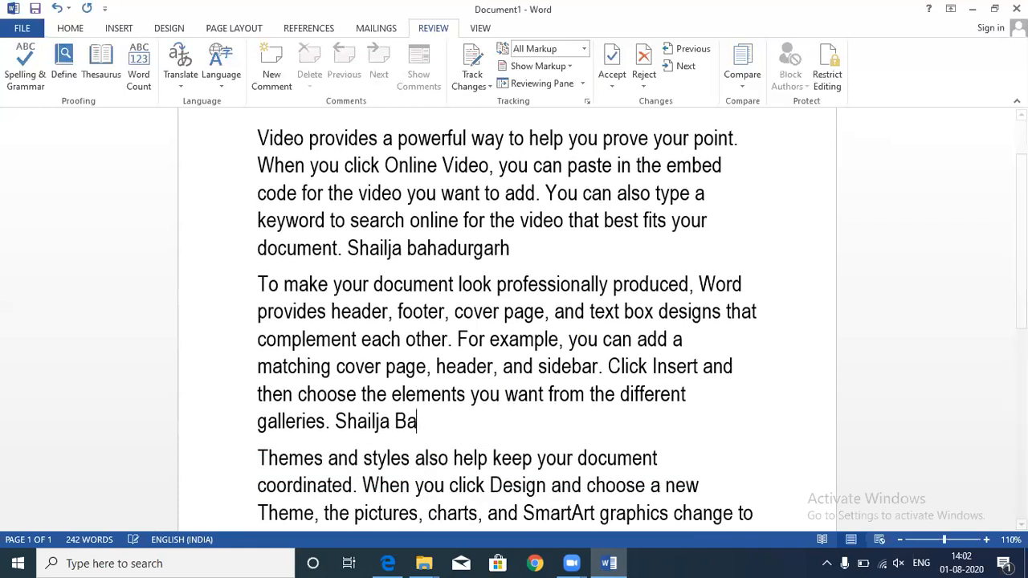
type("hadurgarh")
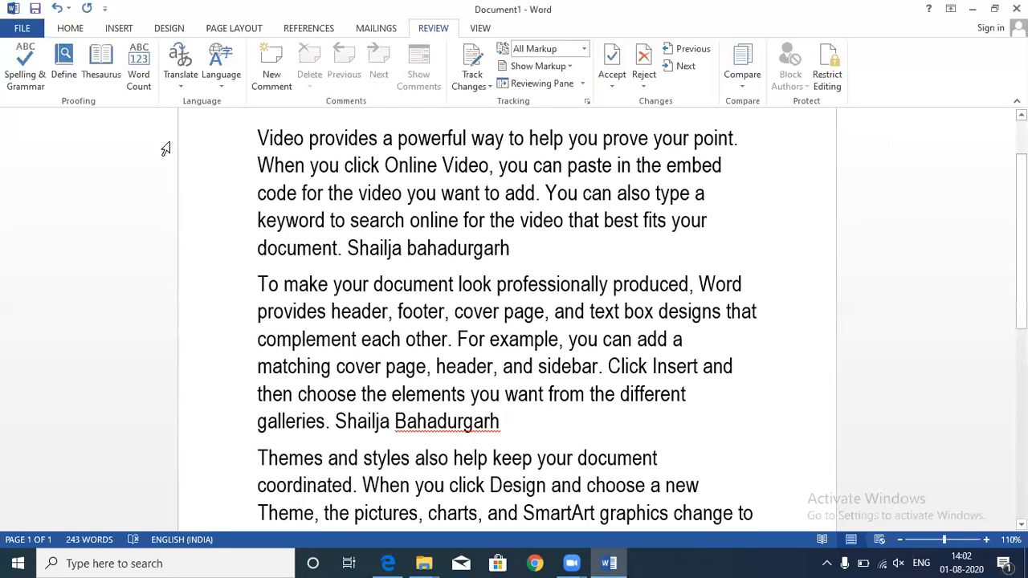
left_click(25, 69)
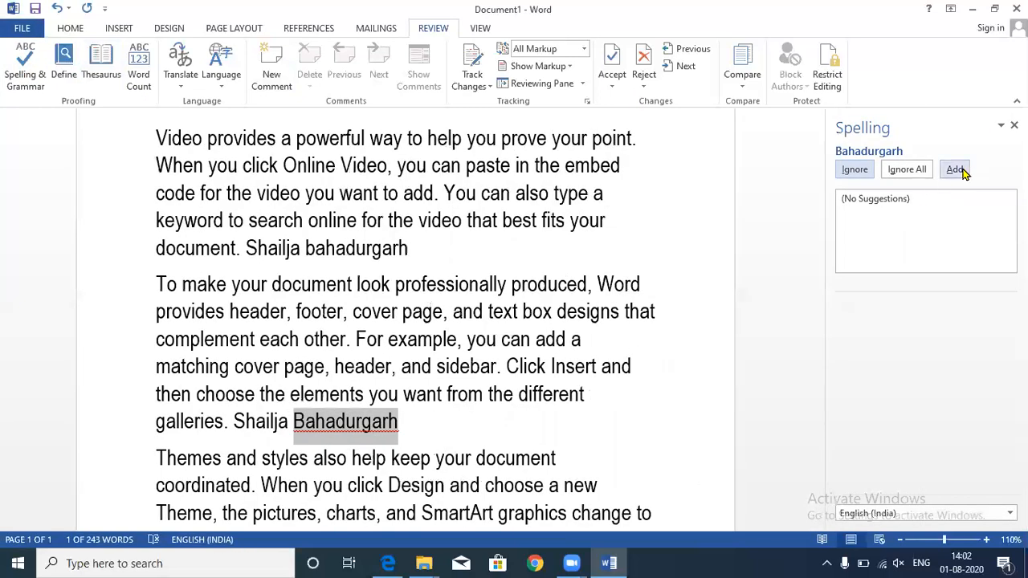
left_click(956, 169)
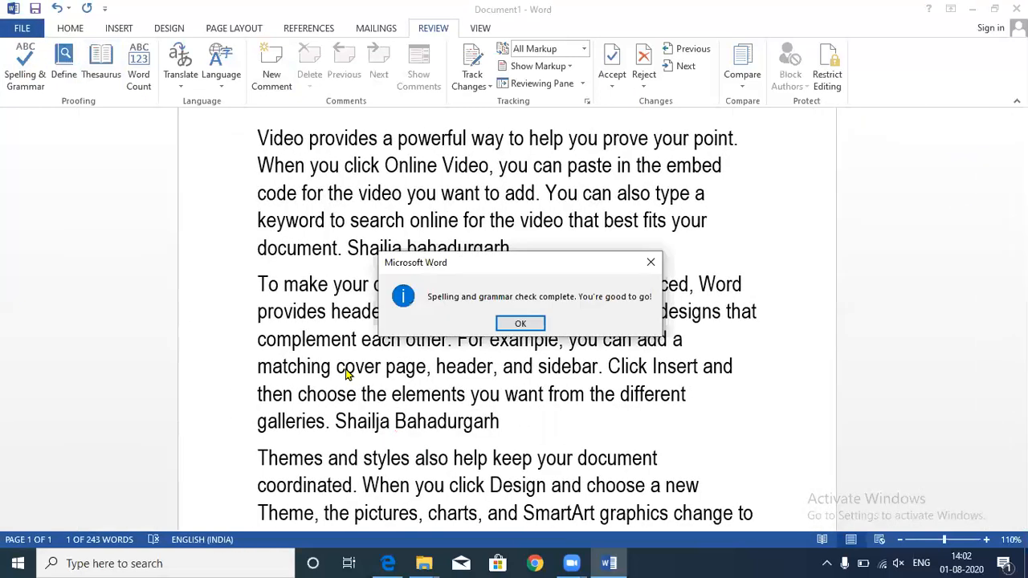
left_click(650, 261)
- Delete the repeated 'Bahadurgarh' at the end of the second paragraph
type("Bahadu")
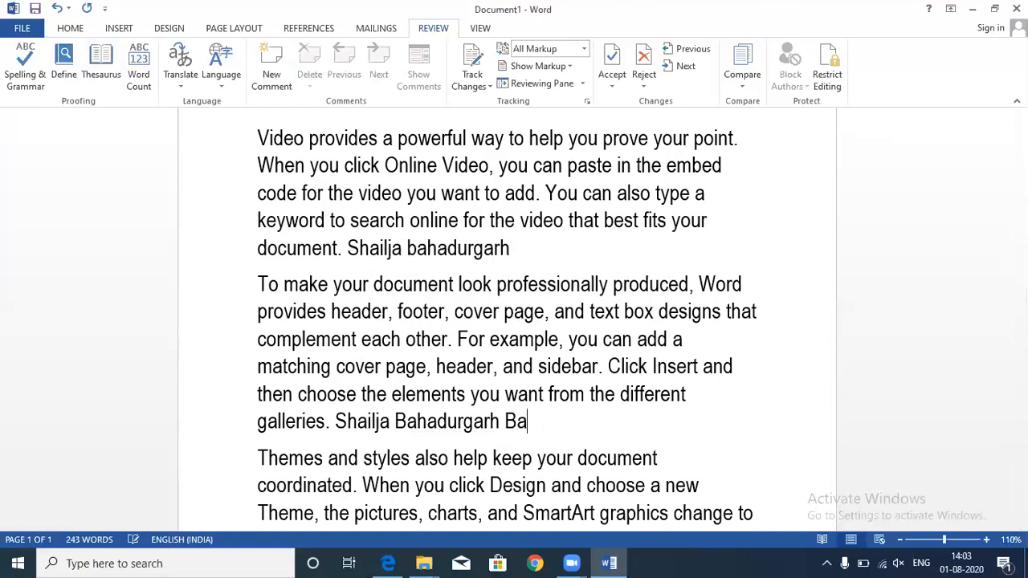
type("rgar")
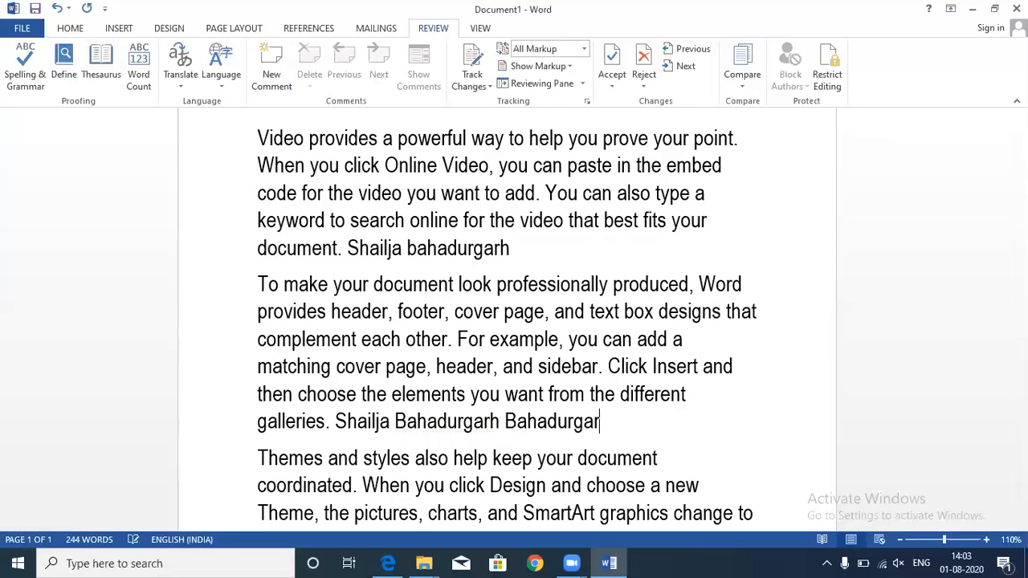
type("h")
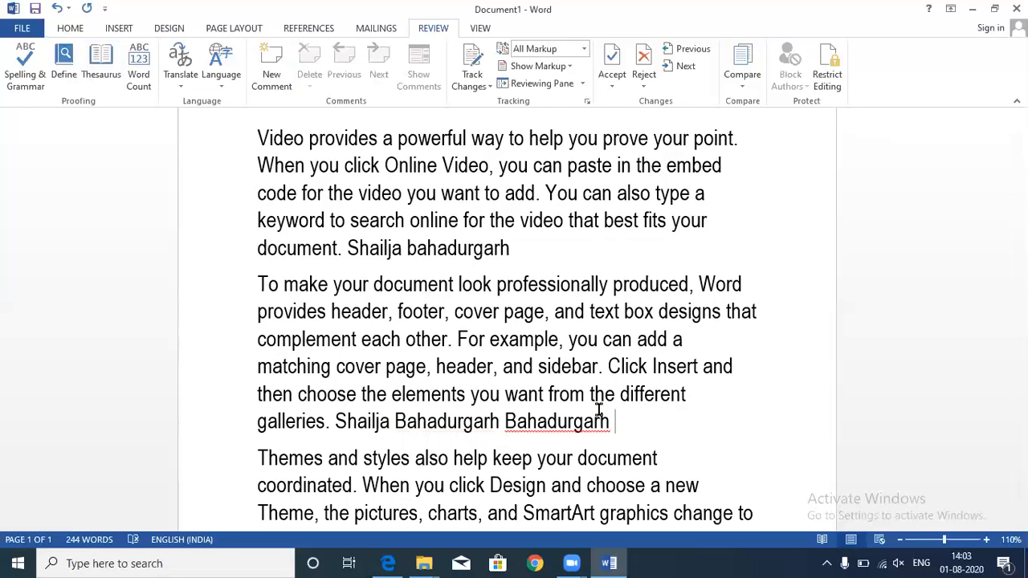
left_click(537, 421)
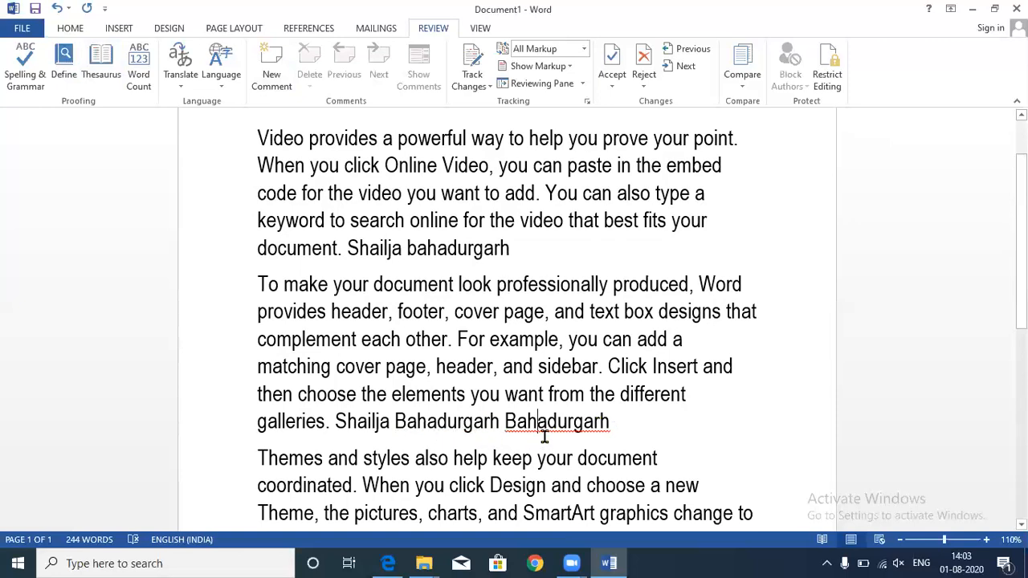
left_click_drag(624, 433, 498, 427)
key("BackSpace")
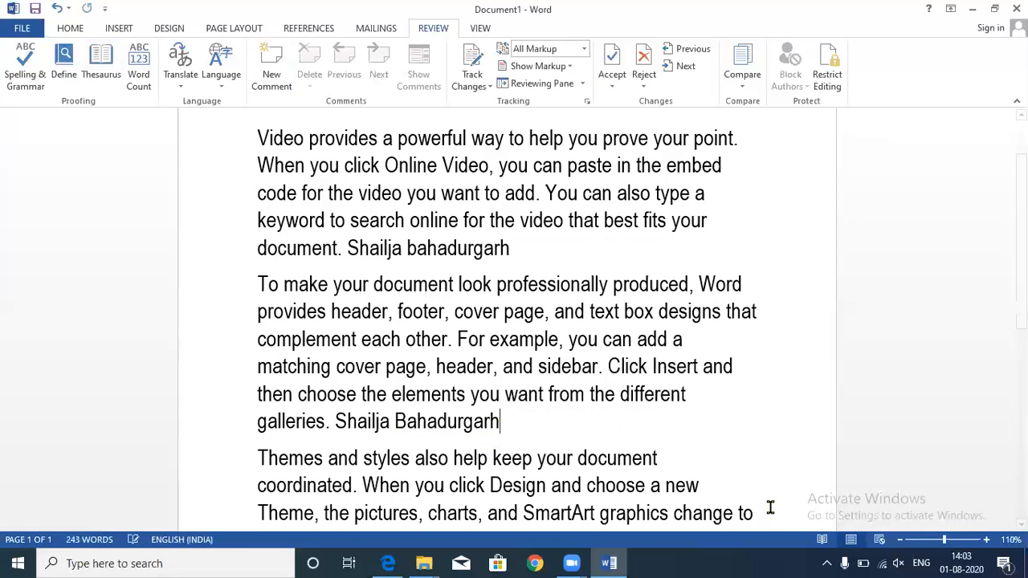
- Type 'Bahadurgarh' on the blank line after the third paragraph
scroll(529, 318, "down", 1)
scroll(529, 319, "down", 2)
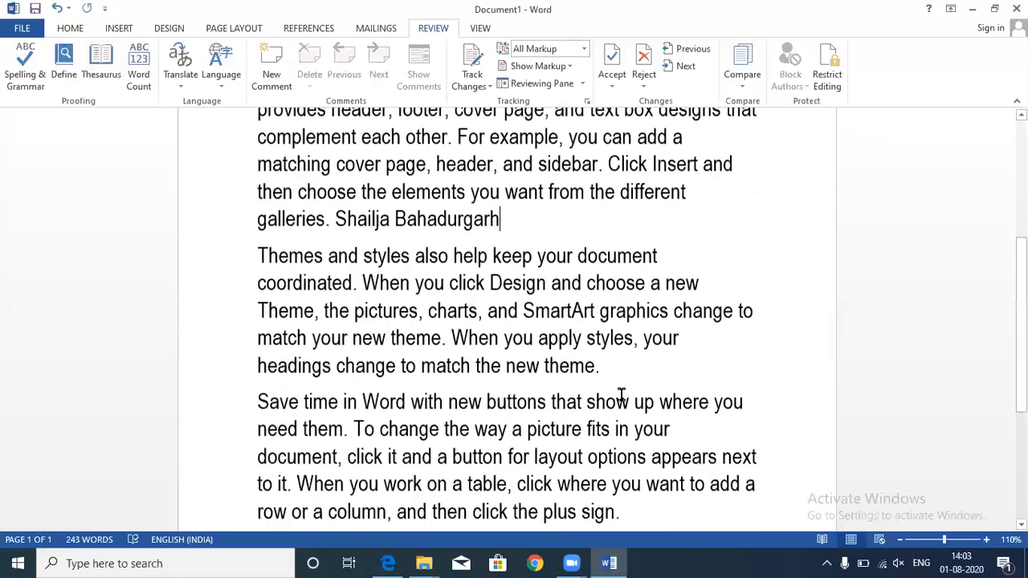
type("Bahadur")
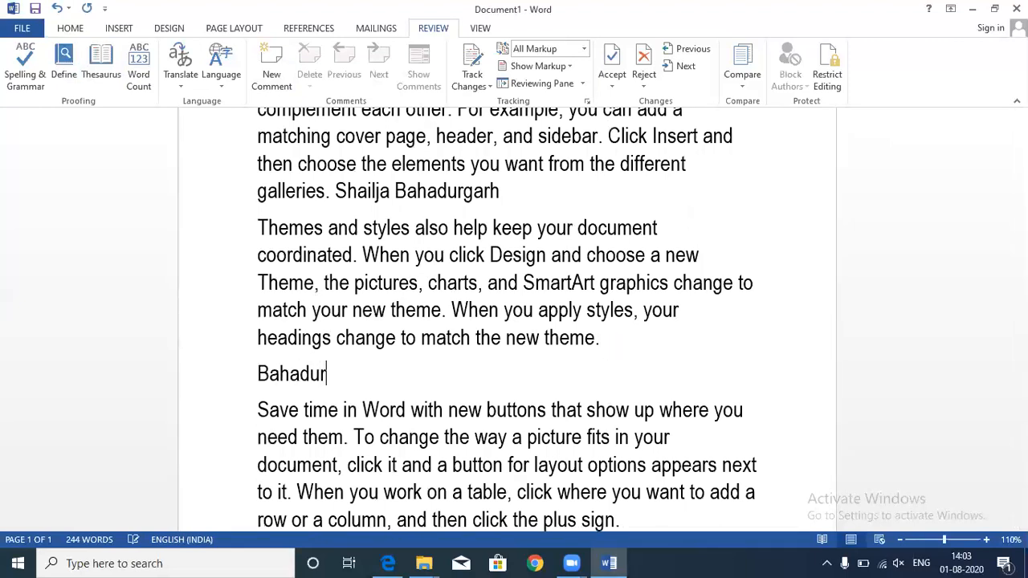
type("garh")
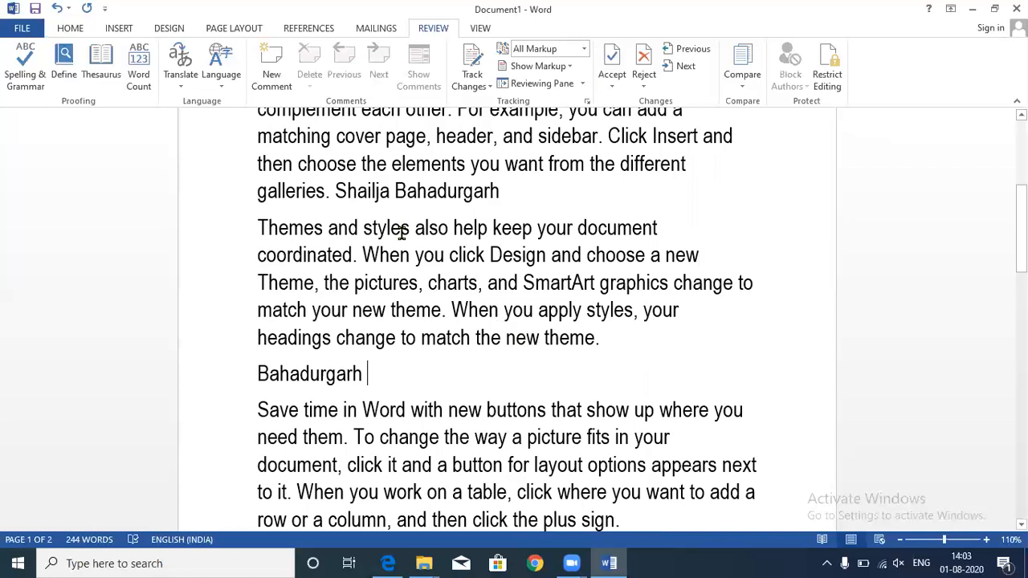
scroll(490, 354, "up", 5)
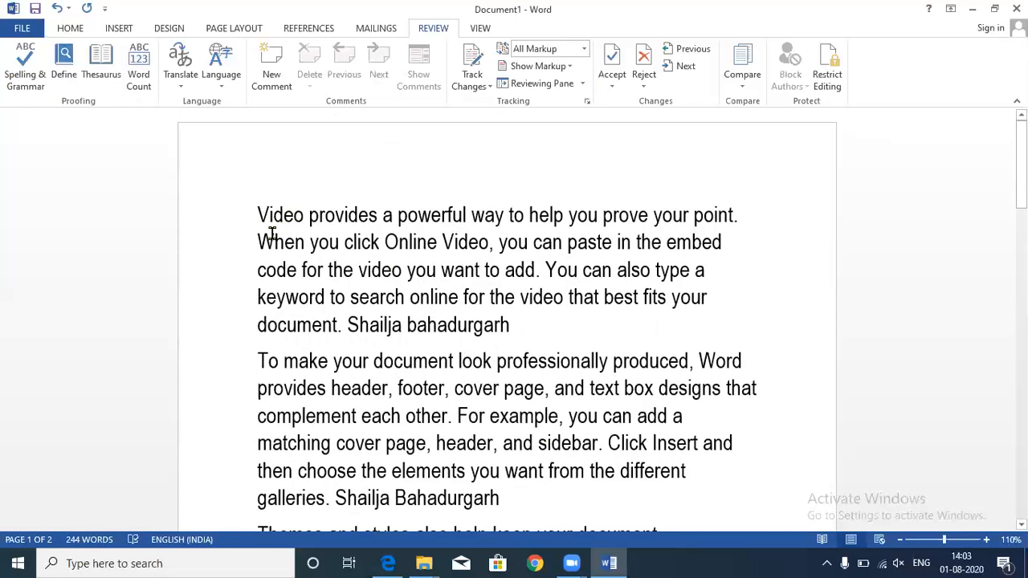
left_click(265, 212)
key("BackSpace")
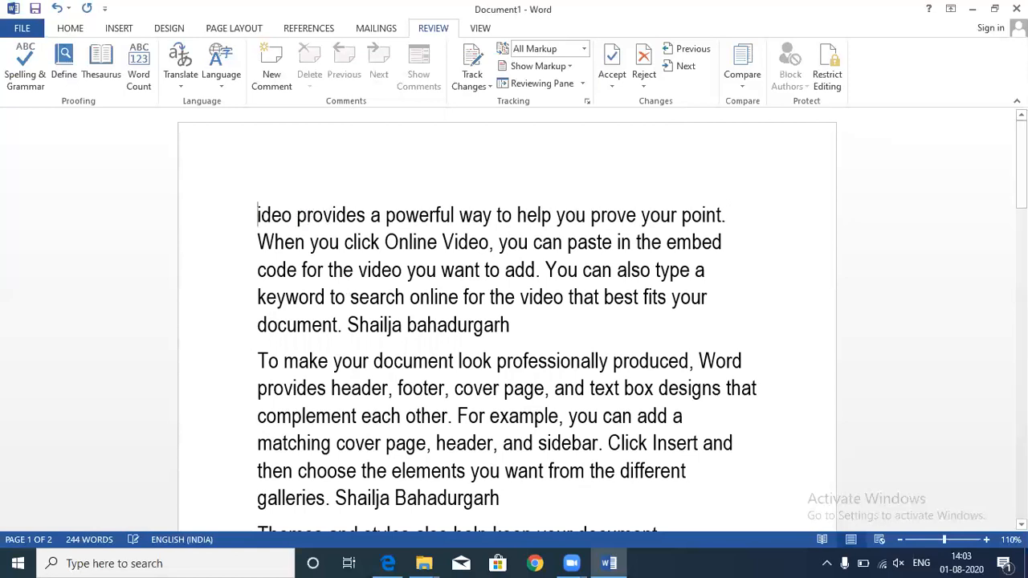
type("v")
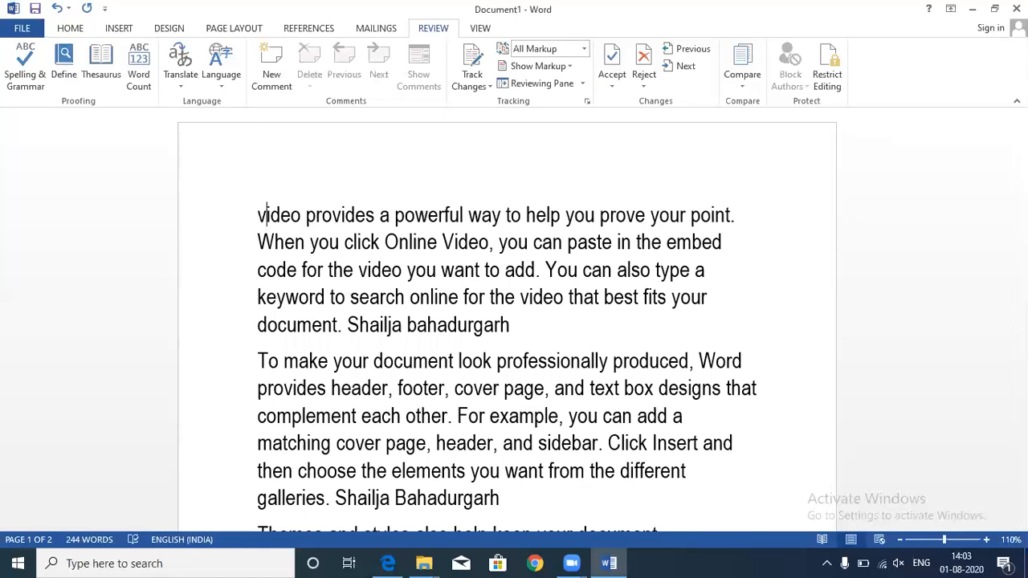
left_click(315, 297)
left_click(20, 73)
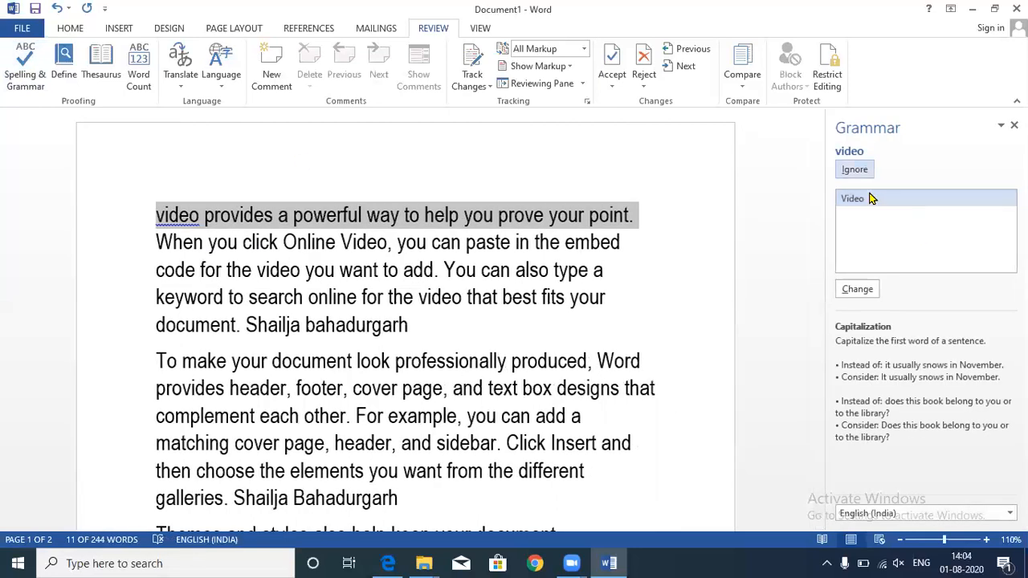
left_click(858, 291)
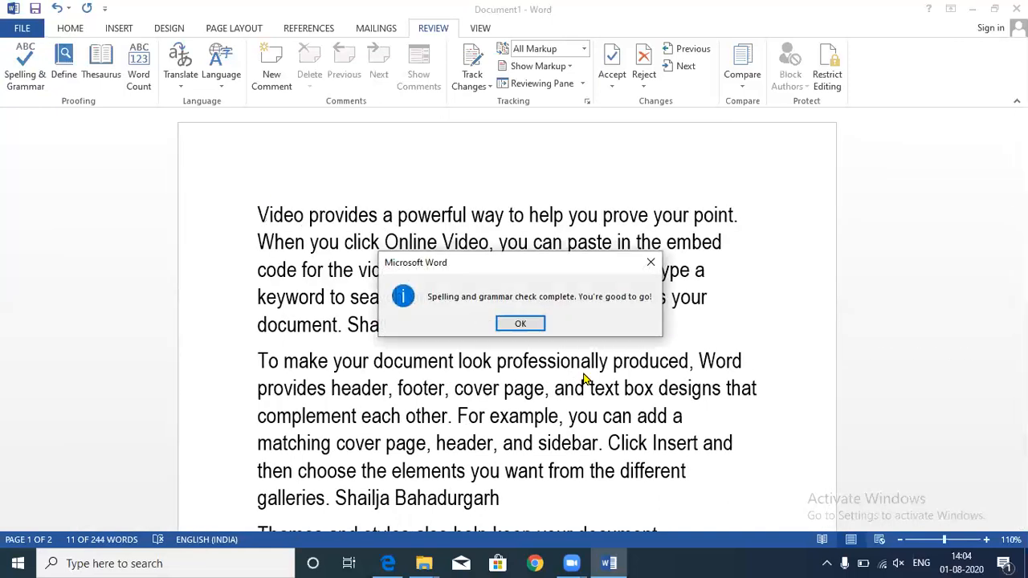
left_click(522, 322)
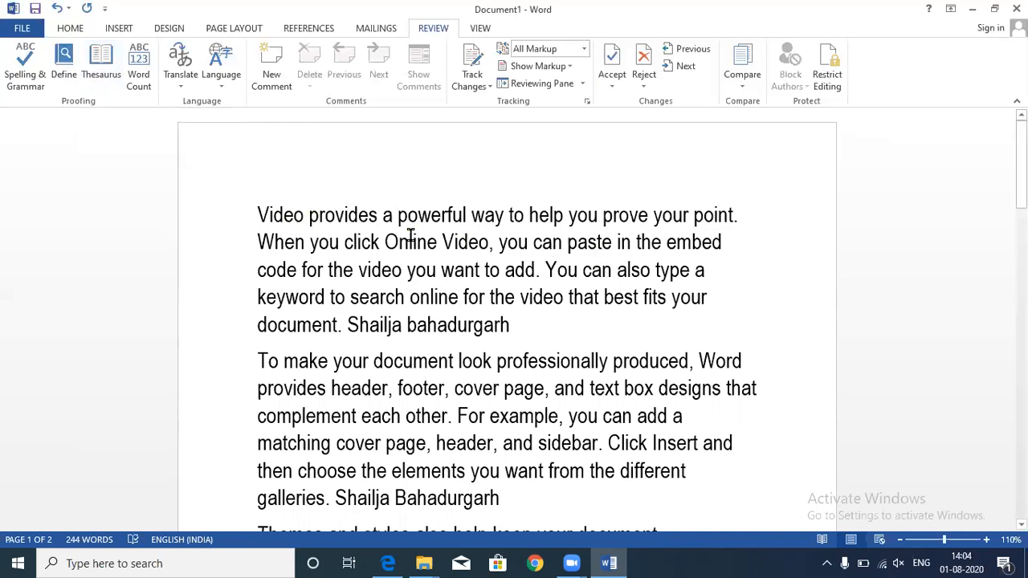
- Select the word 'powerful' in the first paragraph for the thesaurus
left_click_drag(398, 219, 469, 217)
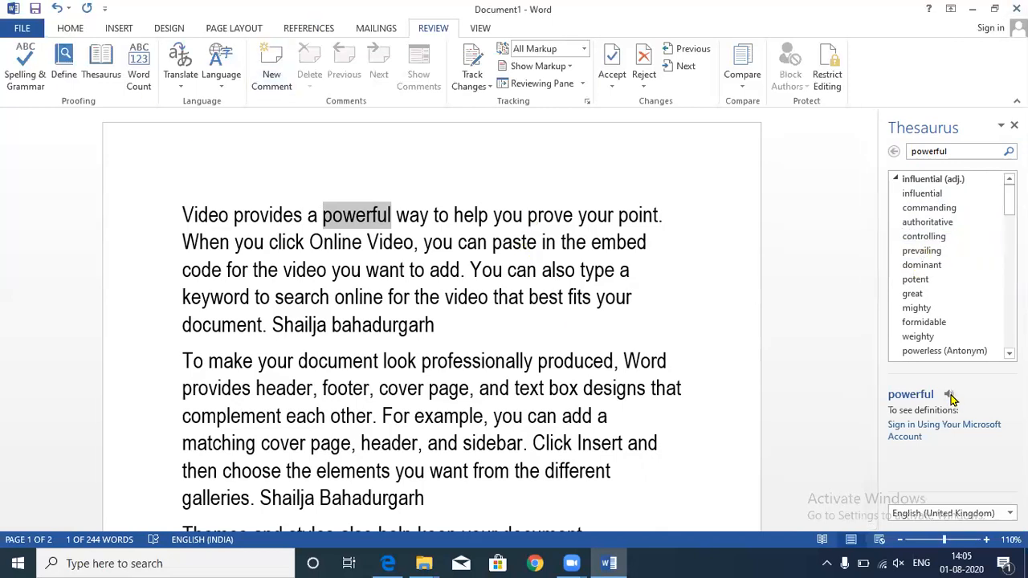
- Check the speaker volume, play the pronunciation of 'powerful', then close the Thesaurus pane
left_click(899, 562)
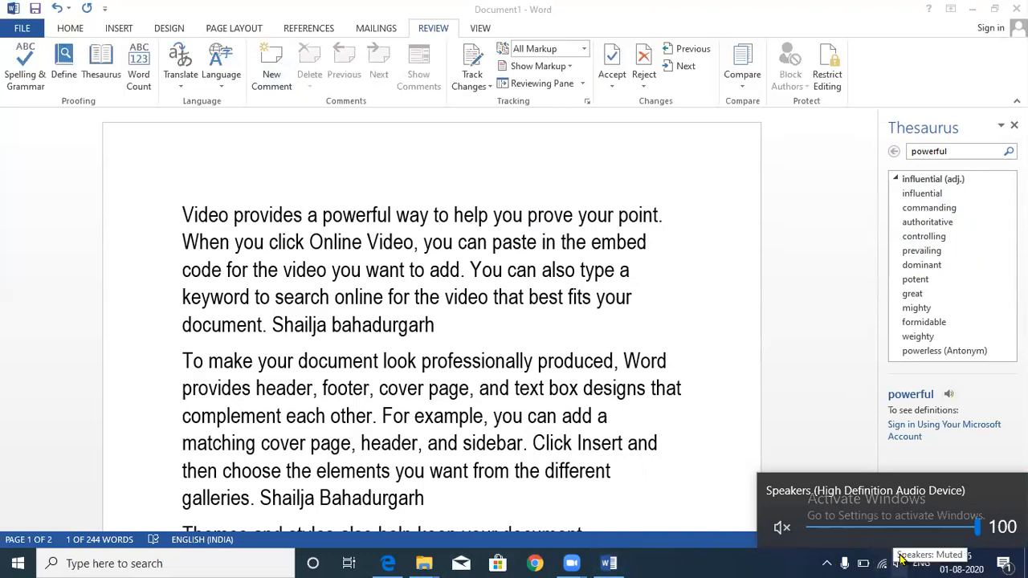
left_click(750, 560)
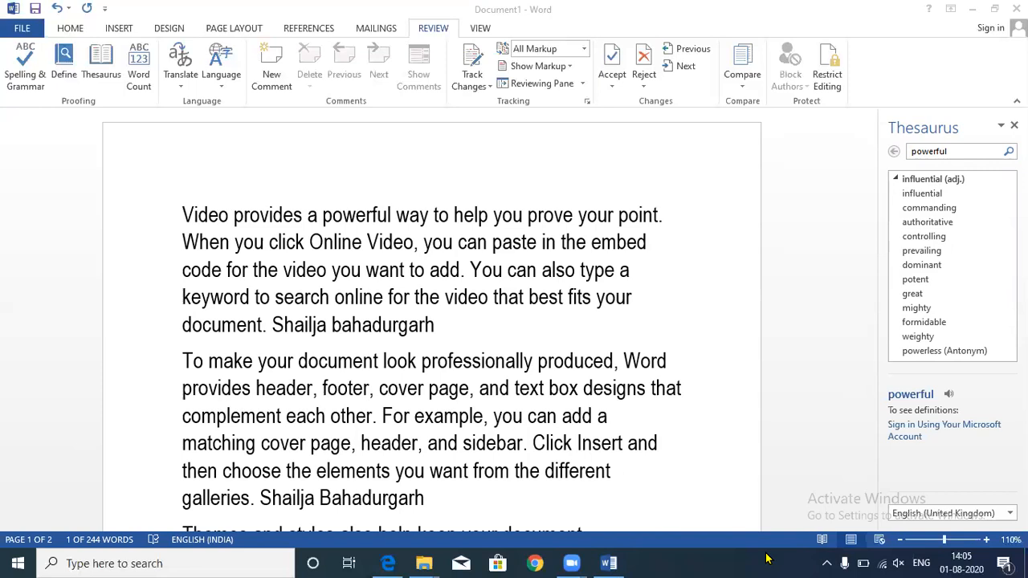
left_click(954, 408)
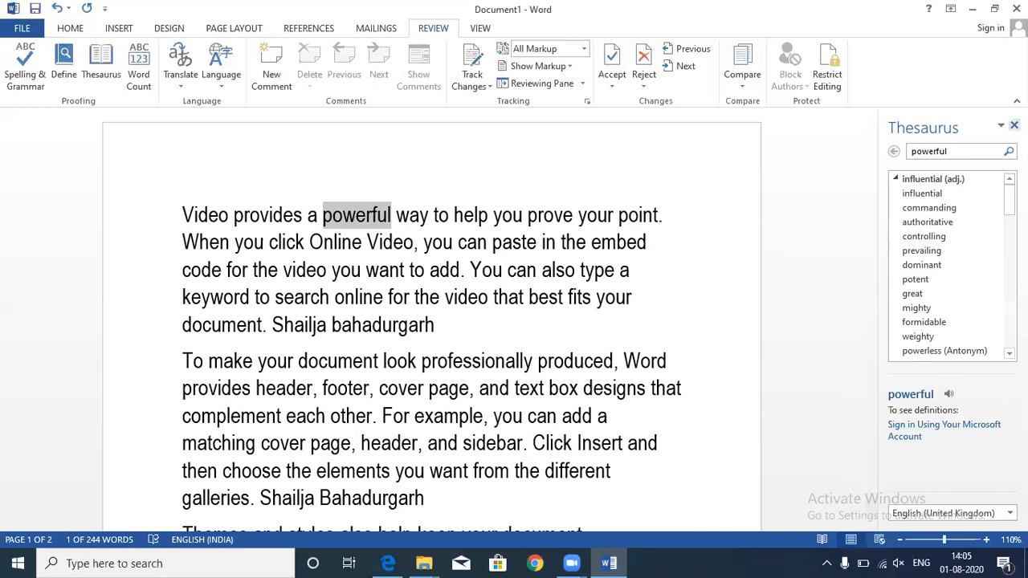
left_click(1014, 125)
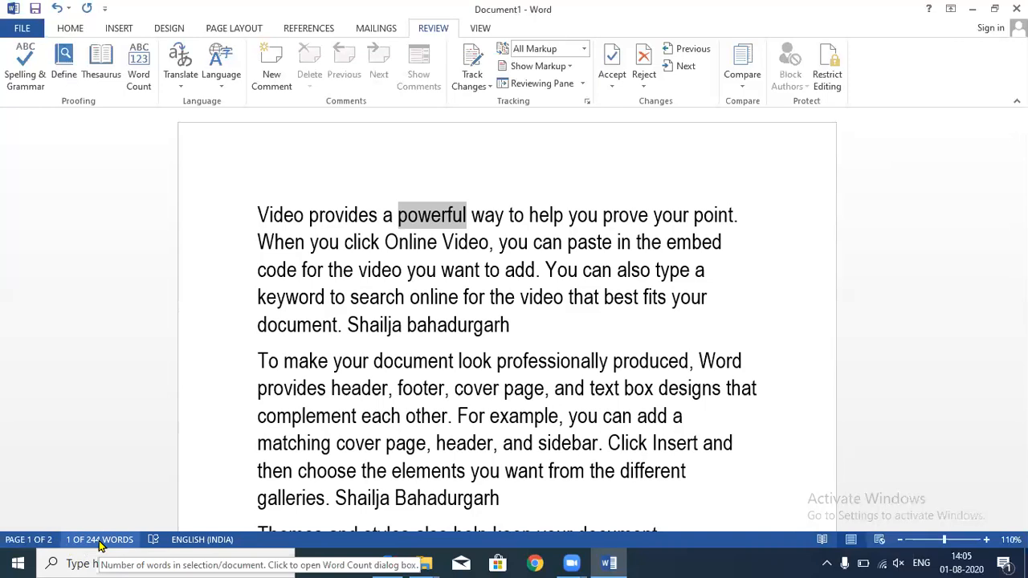
left_click(271, 217)
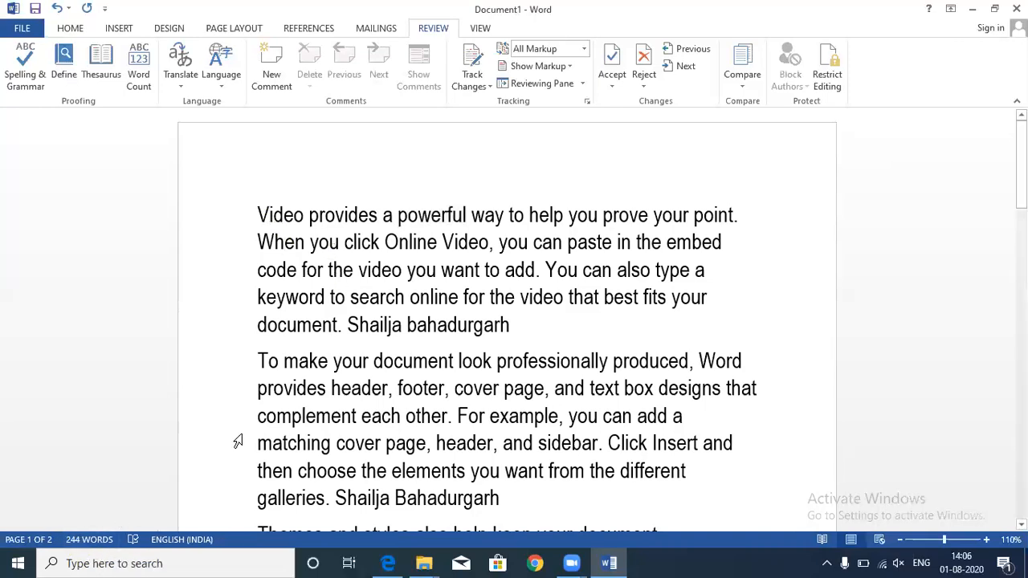
left_click_drag(257, 210, 599, 335)
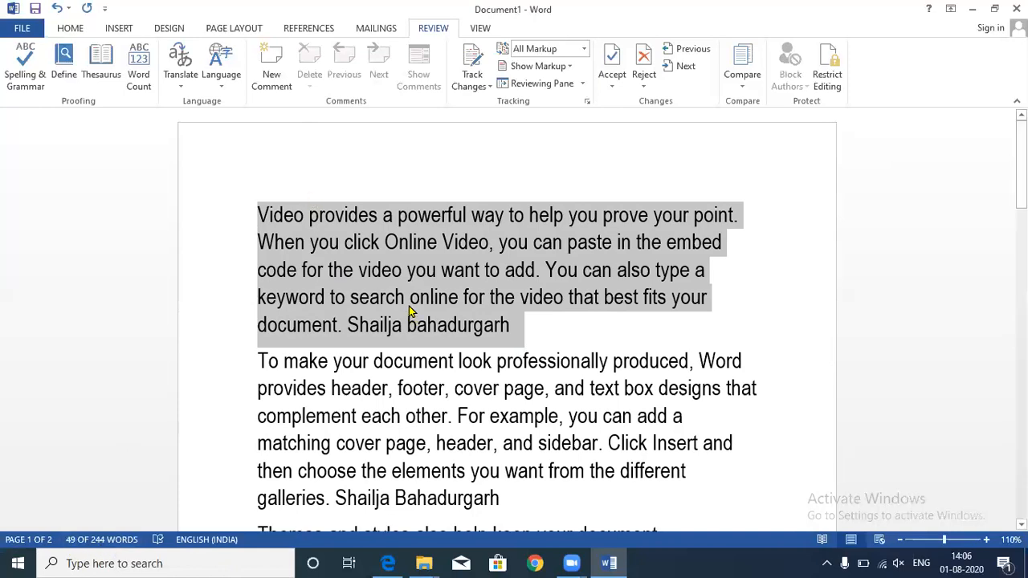
left_click(145, 80)
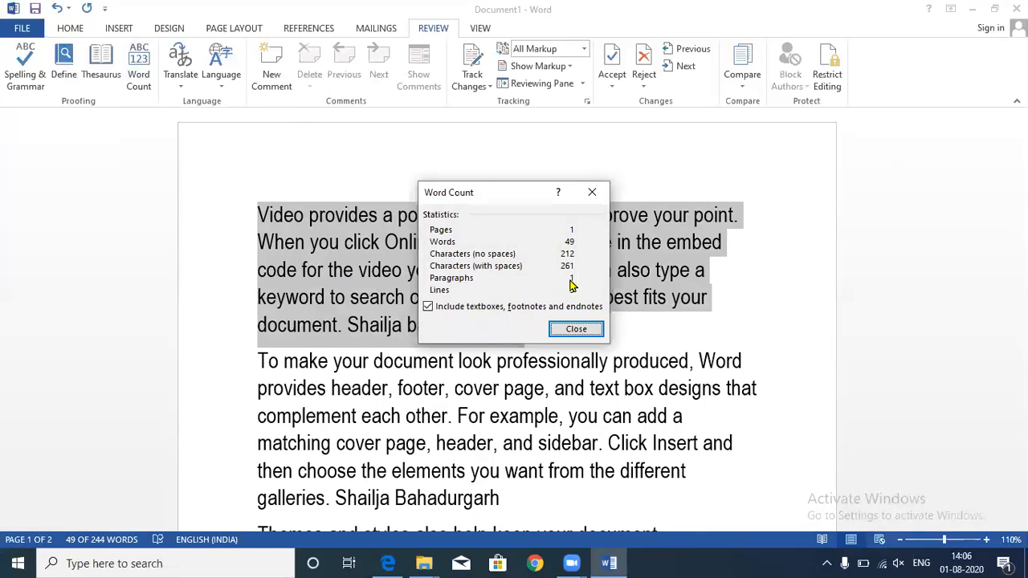
left_click(570, 330)
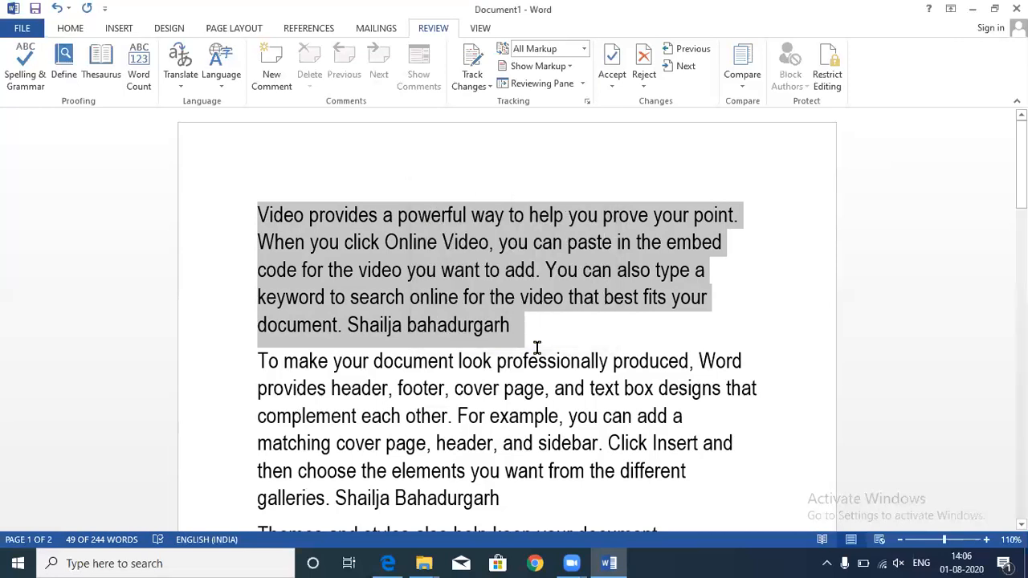
key("ctrl+a")
left_click(271, 204)
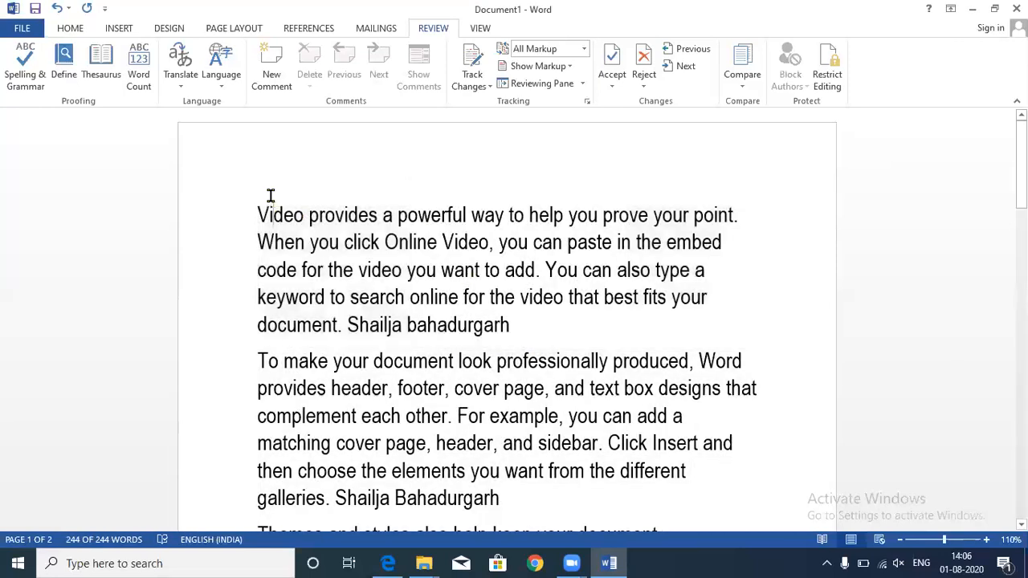
left_click(243, 217)
left_click(257, 214)
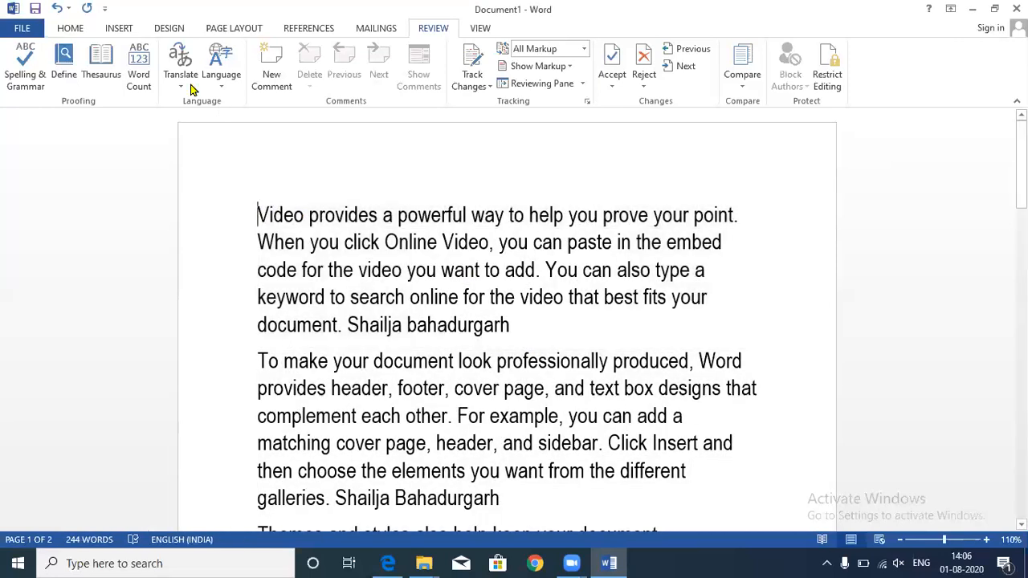
left_click(141, 81)
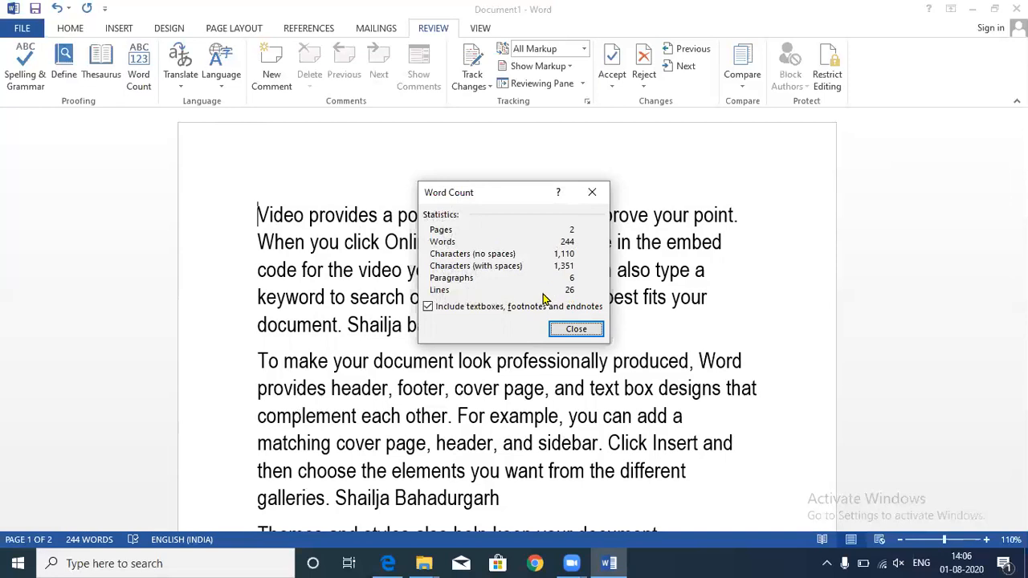
left_click(577, 330)
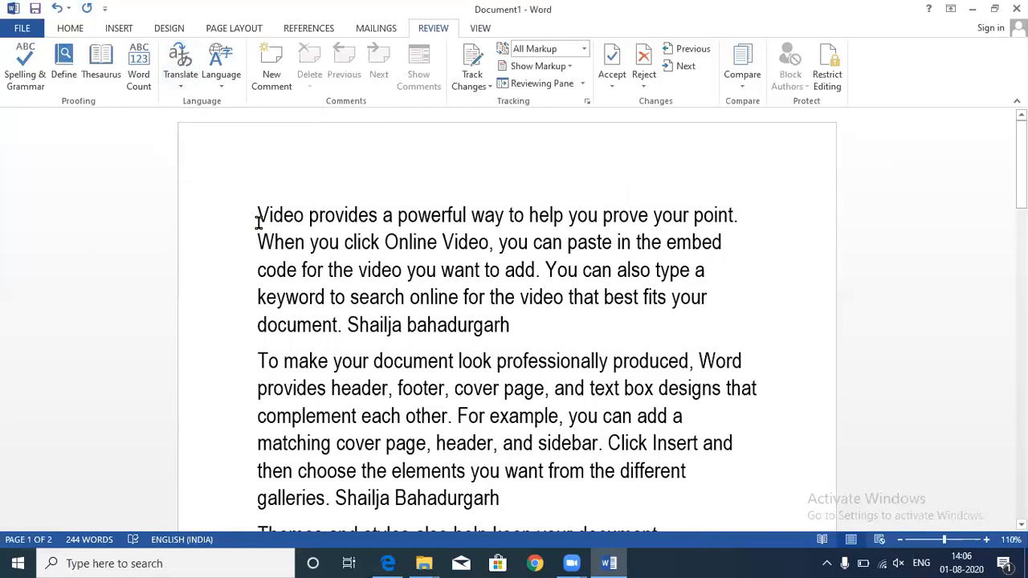
- Select the first paragraph and translate the selected text into Hindi
left_click_drag(257, 217, 551, 326)
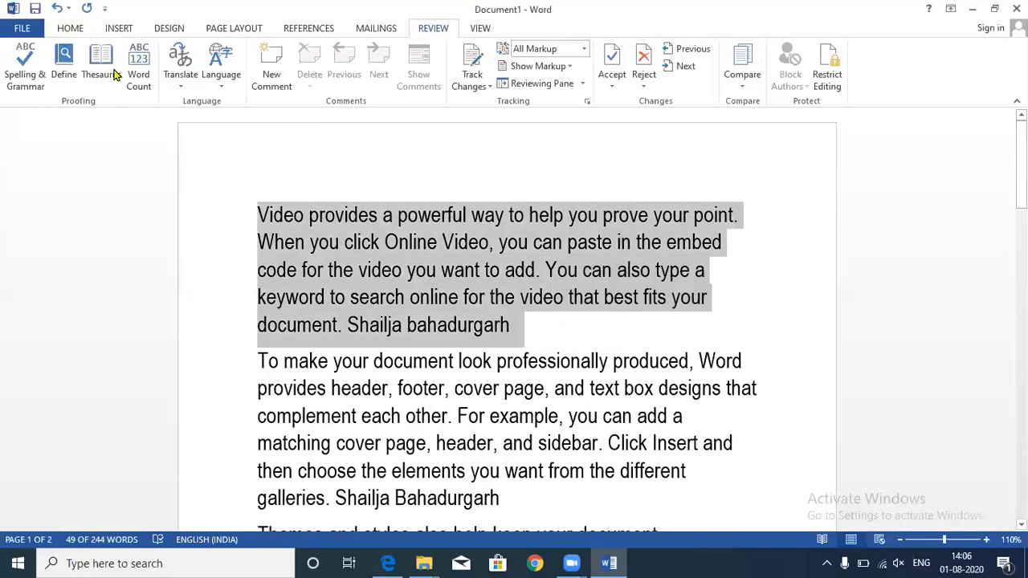
left_click(180, 66)
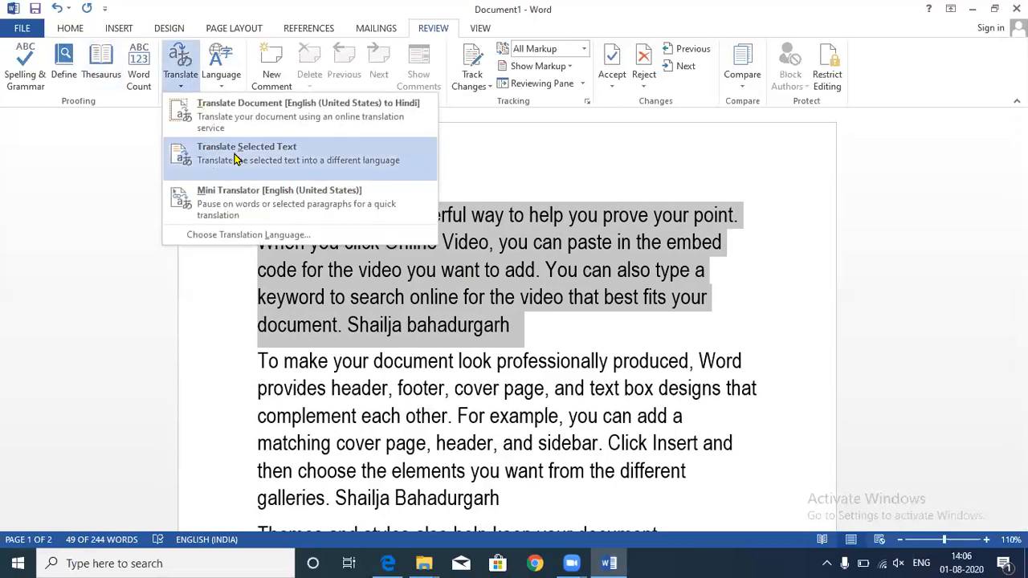
left_click(234, 162)
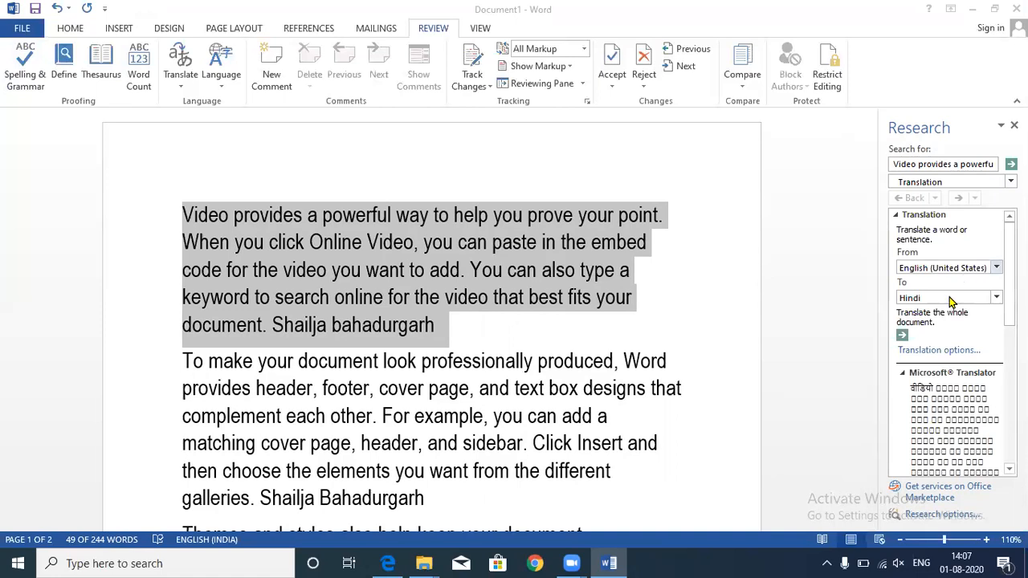
- Keep Hindi as the target and request a whole-document translation, declining the send prompt
left_click(994, 298)
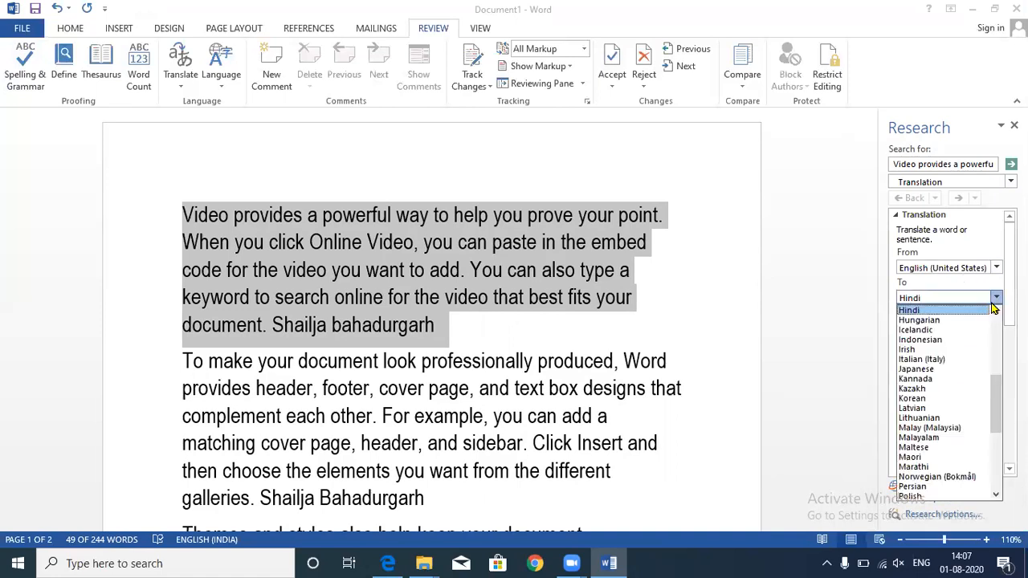
left_click(944, 313)
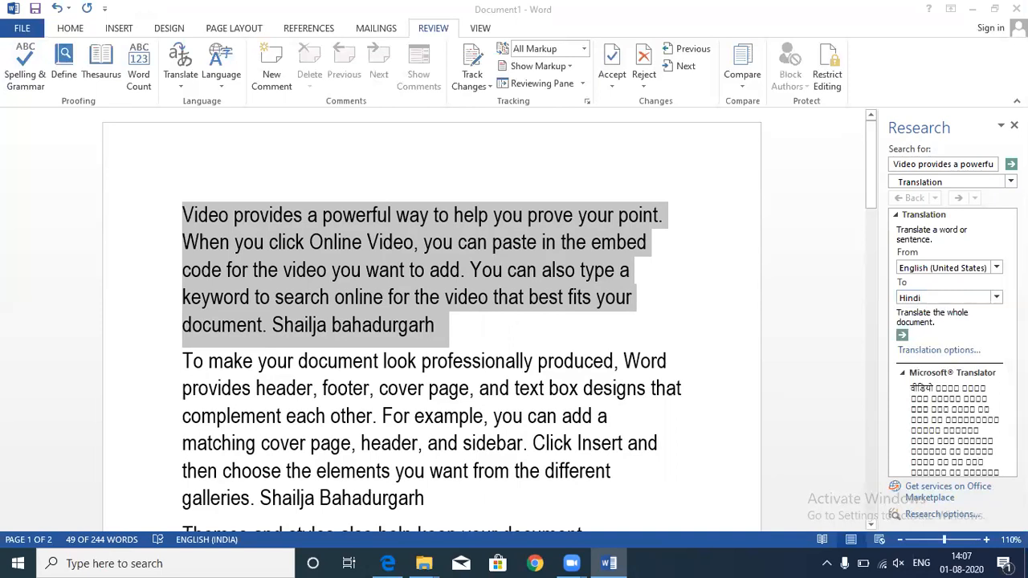
left_click(902, 335)
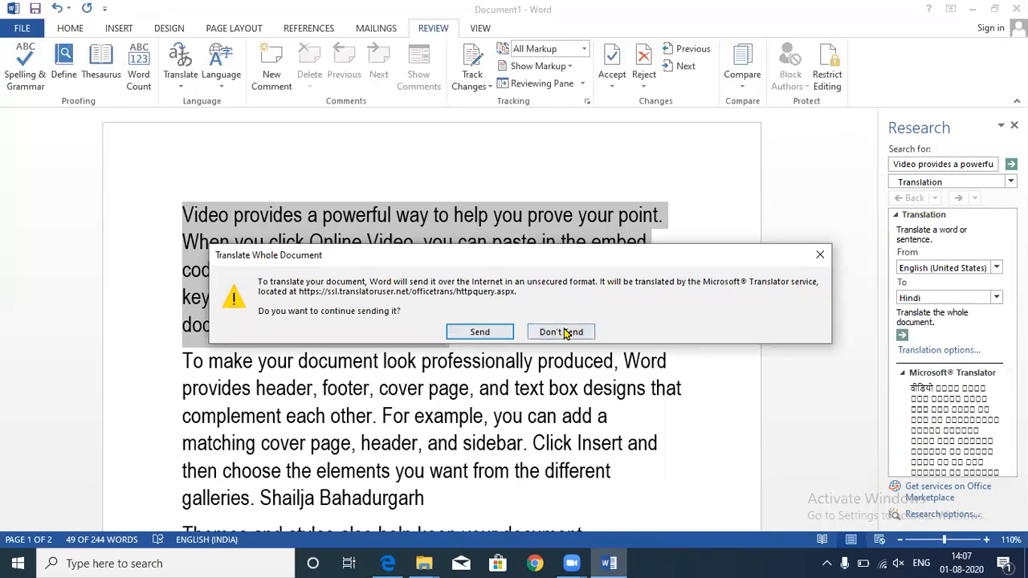
left_click(562, 331)
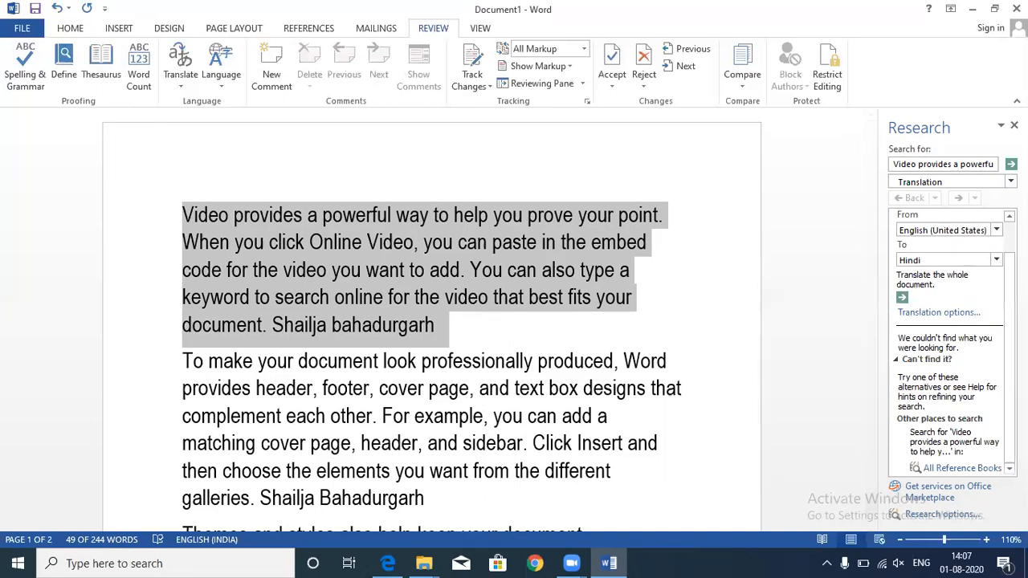
- Request the whole-document Hindi translation again until the Send confirmation appears
left_click_drag(1009, 386, 1007, 351)
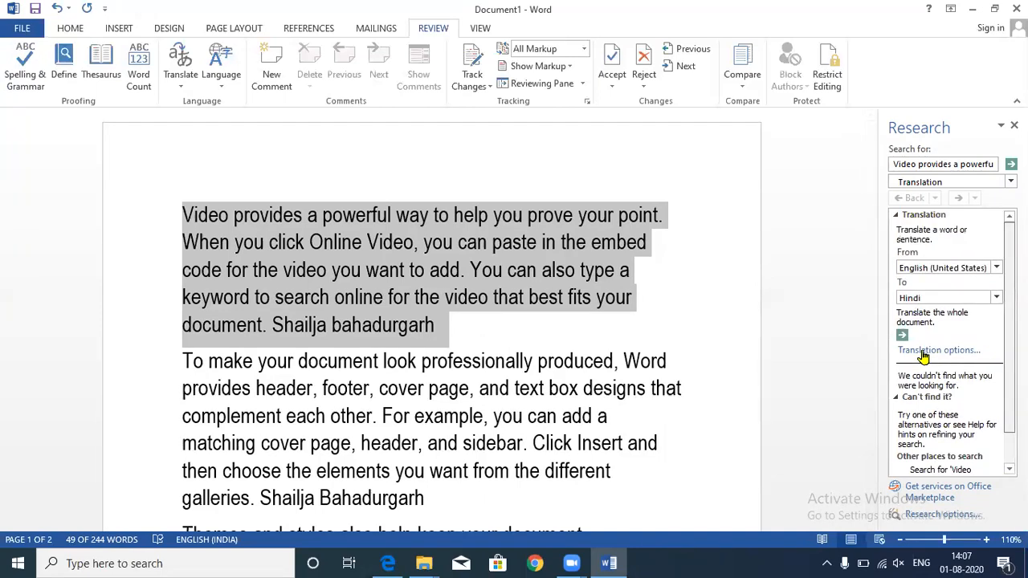
left_click(902, 335)
left_click(482, 332)
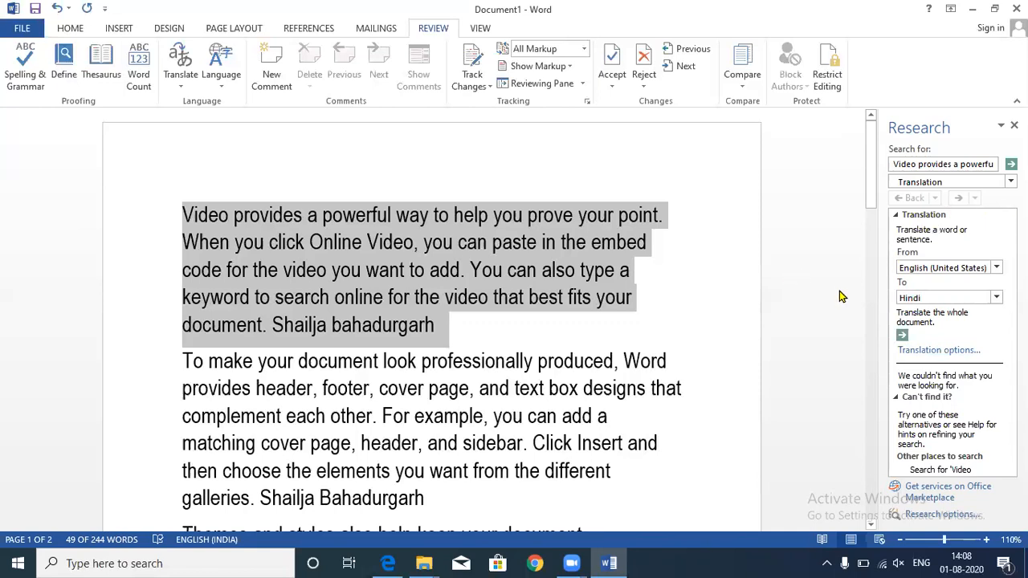
left_click(901, 338)
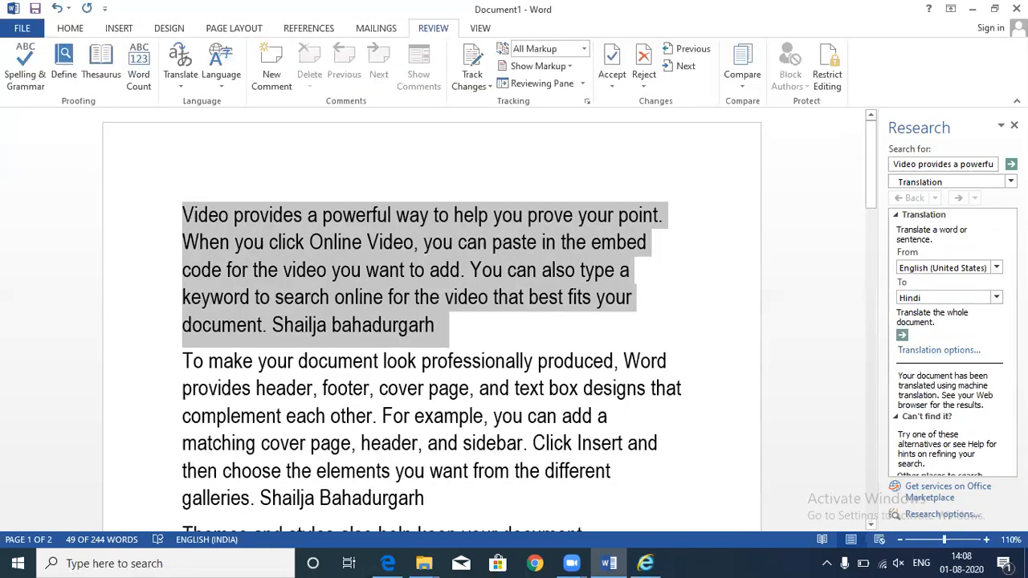
scroll(951, 337, "down", 2)
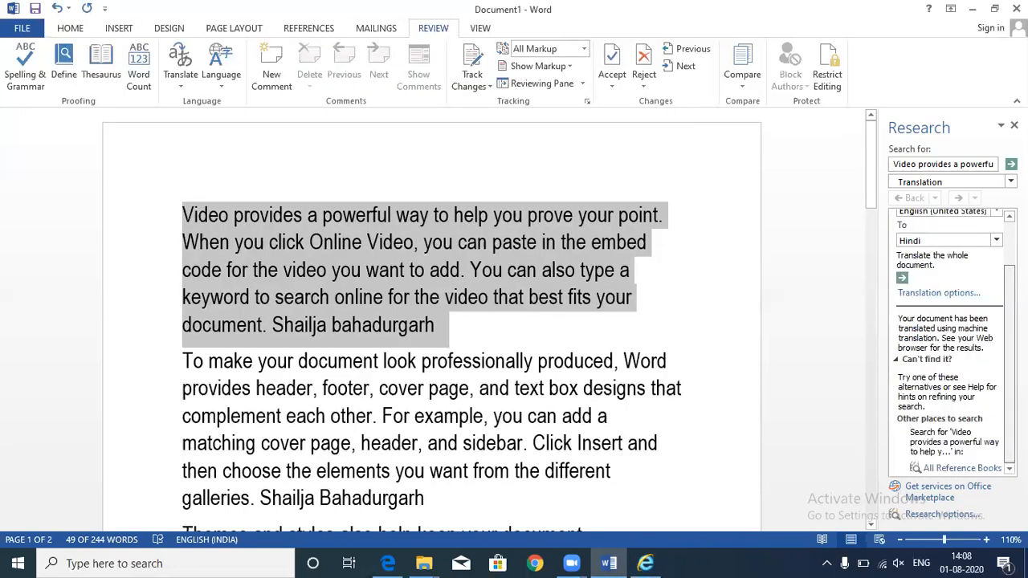
left_click(902, 278)
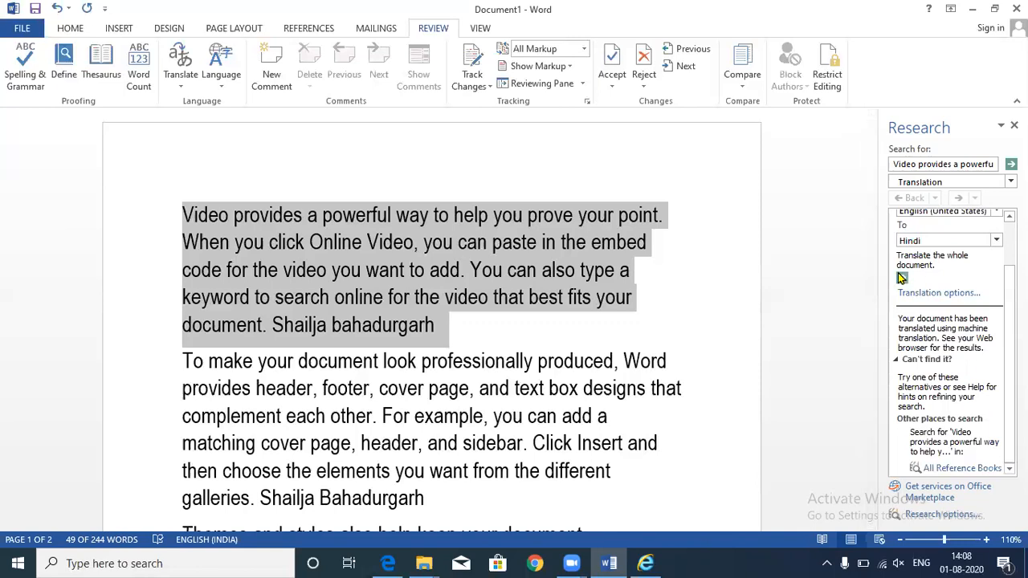
left_click(902, 277)
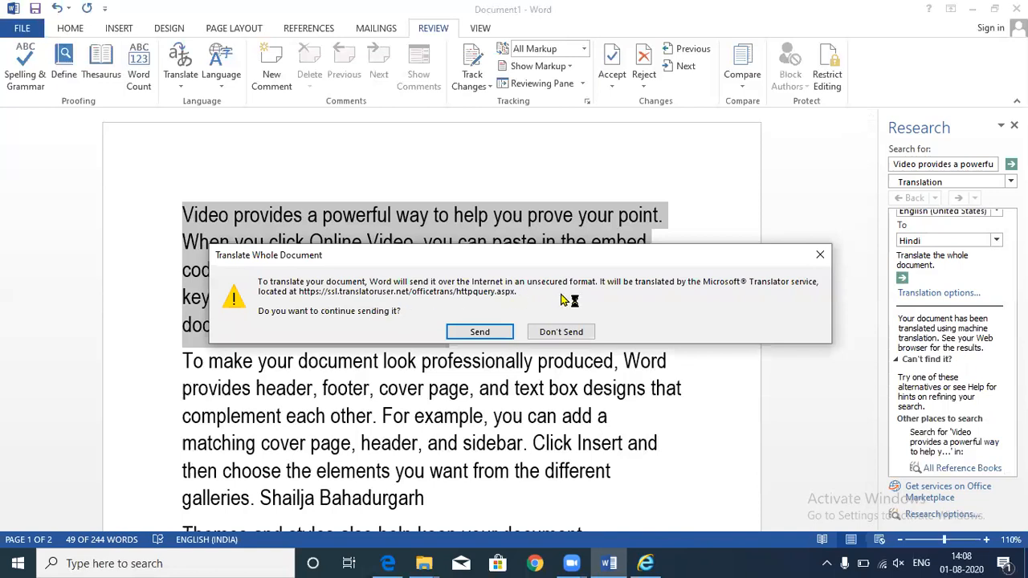
- Send the document to Web Translator, view the maximized Hindi page, then close it
left_click(482, 332)
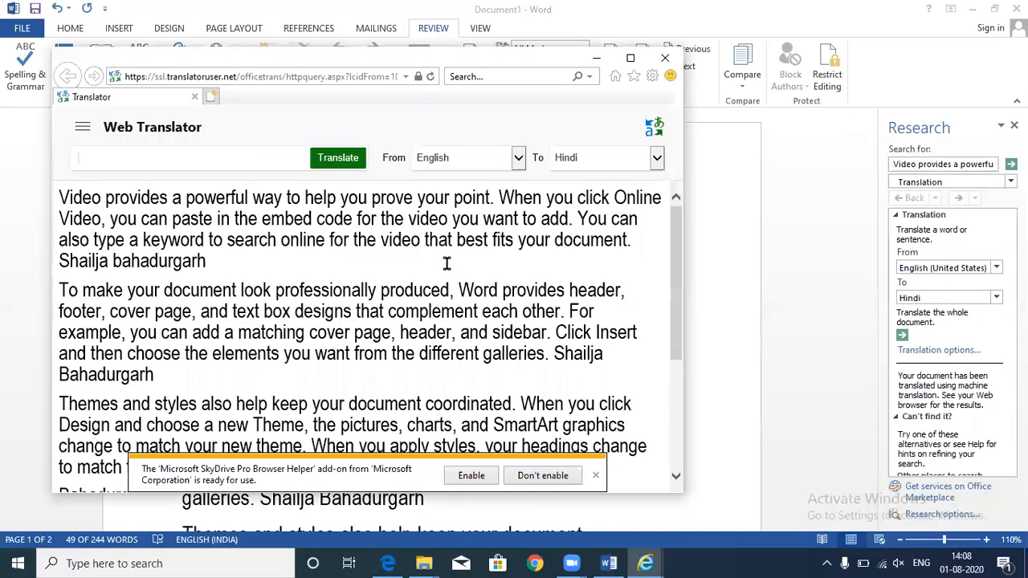
left_click(634, 64)
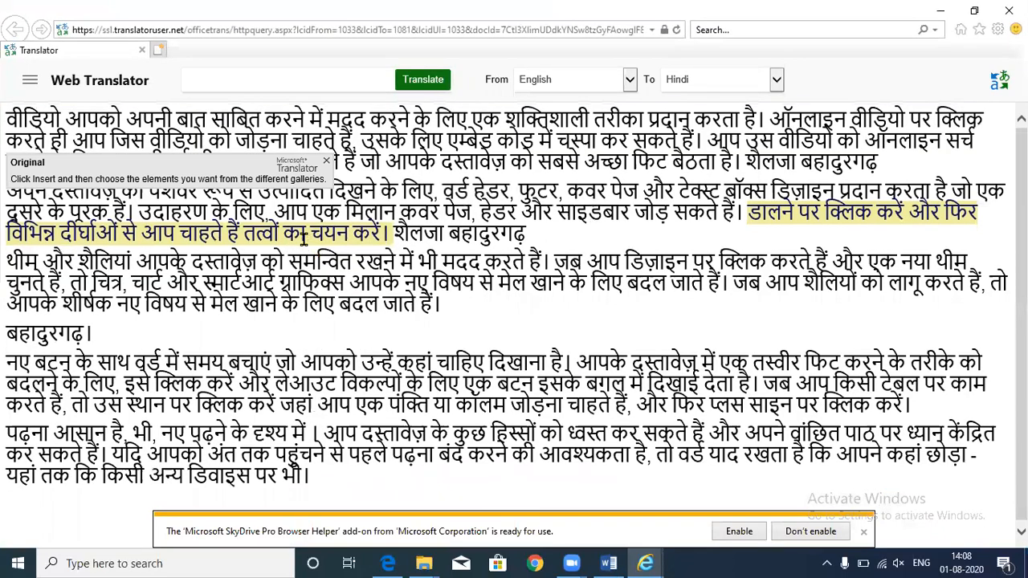
mouse_move(212, 284)
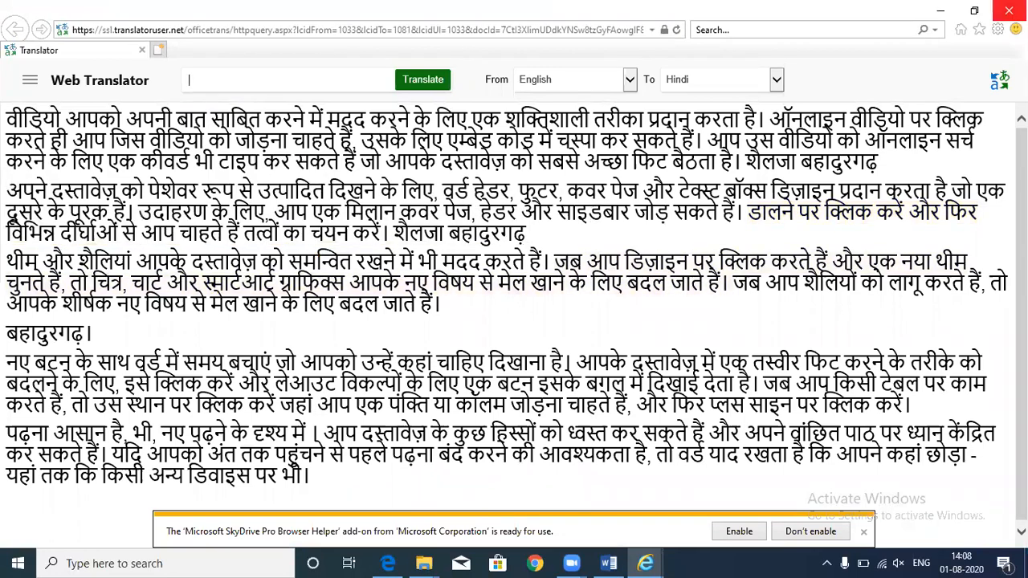
left_click(1009, 11)
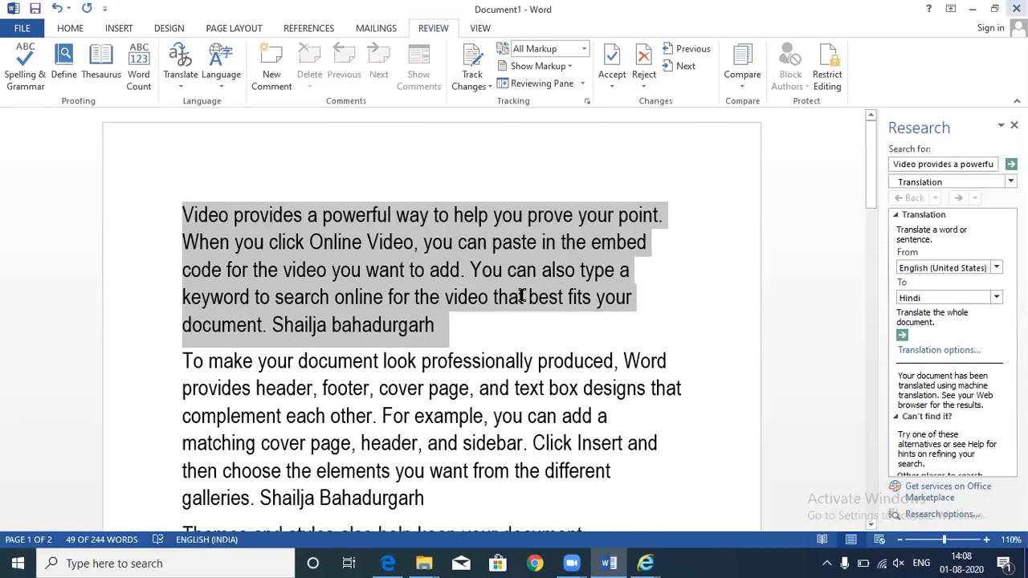
- Select the whole second paragraph and translate it into Hindi
left_click(521, 296)
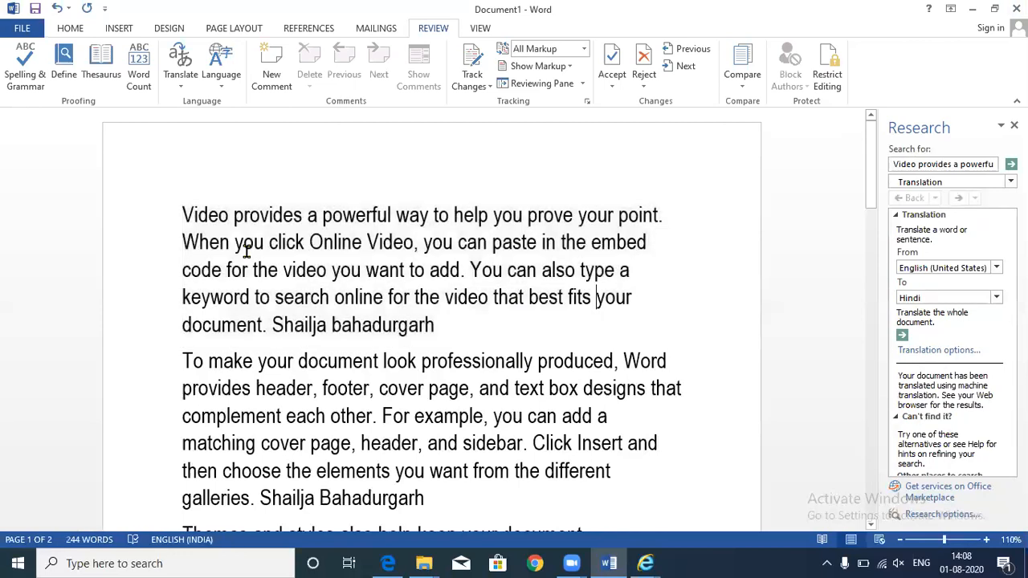
triple_click(464, 498)
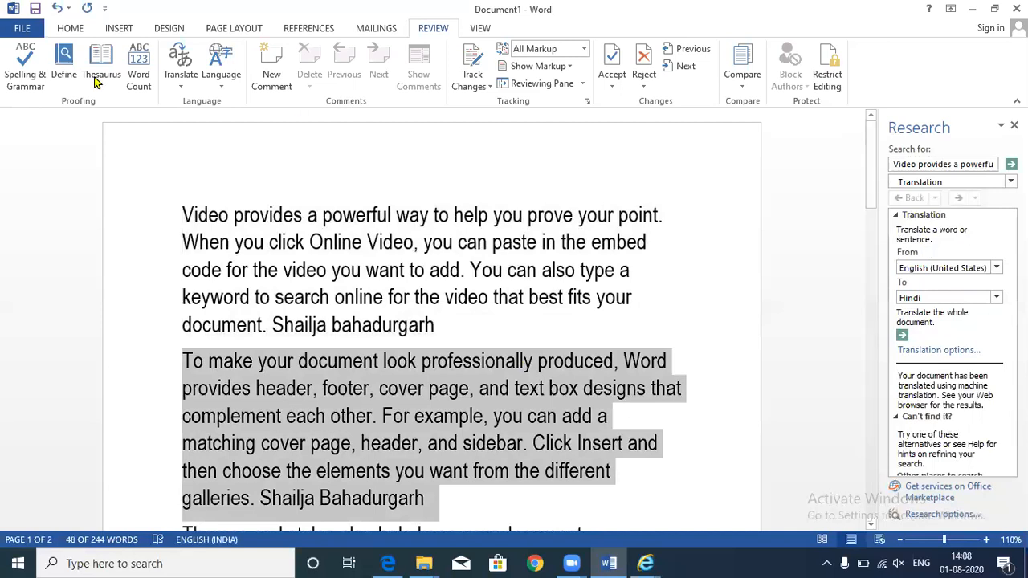
left_click(181, 73)
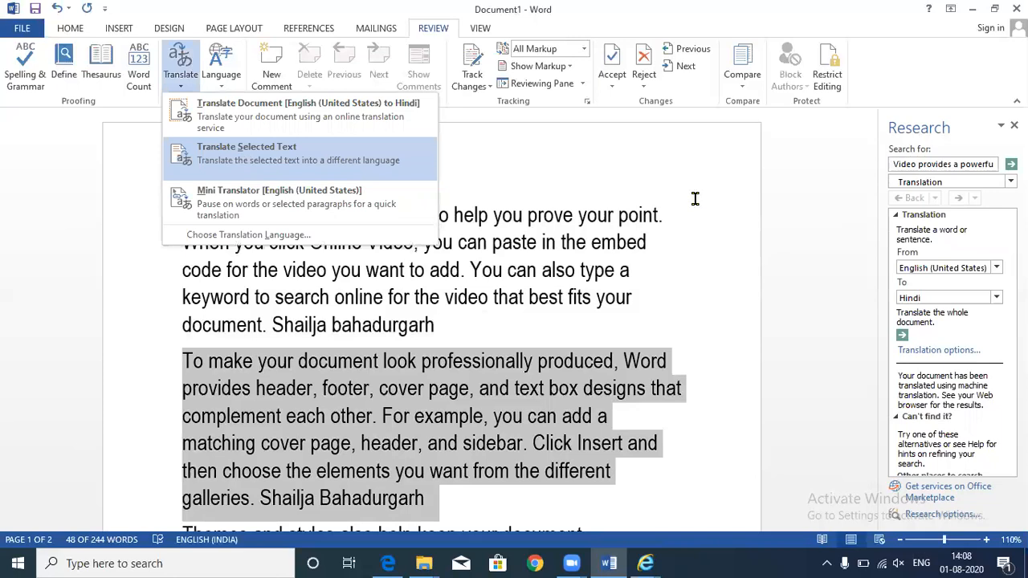
key("Return")
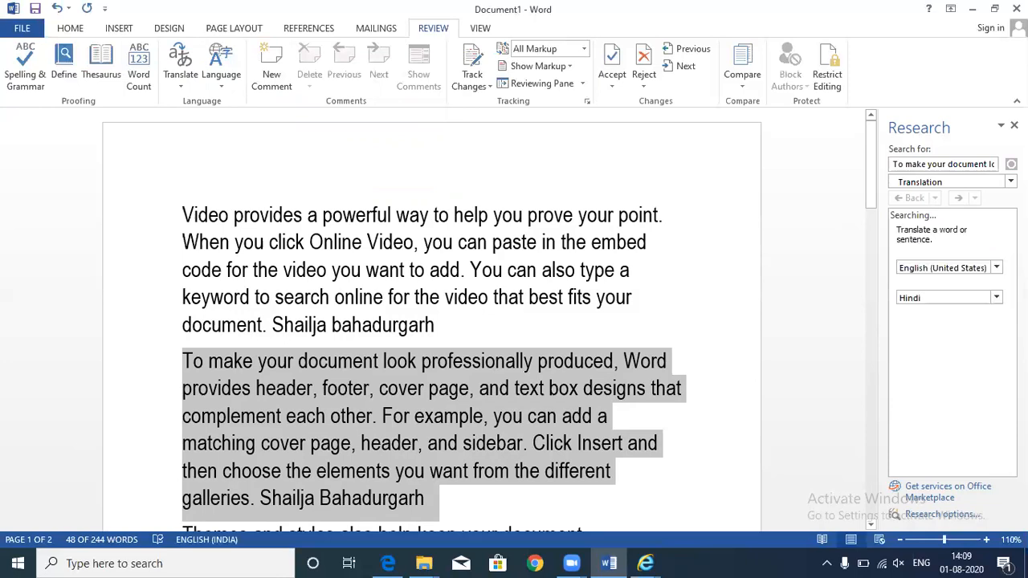
- Insert the Hindi translation at the end of the first paragraph and check the inserted passage
scroll(952, 337, "down", 2)
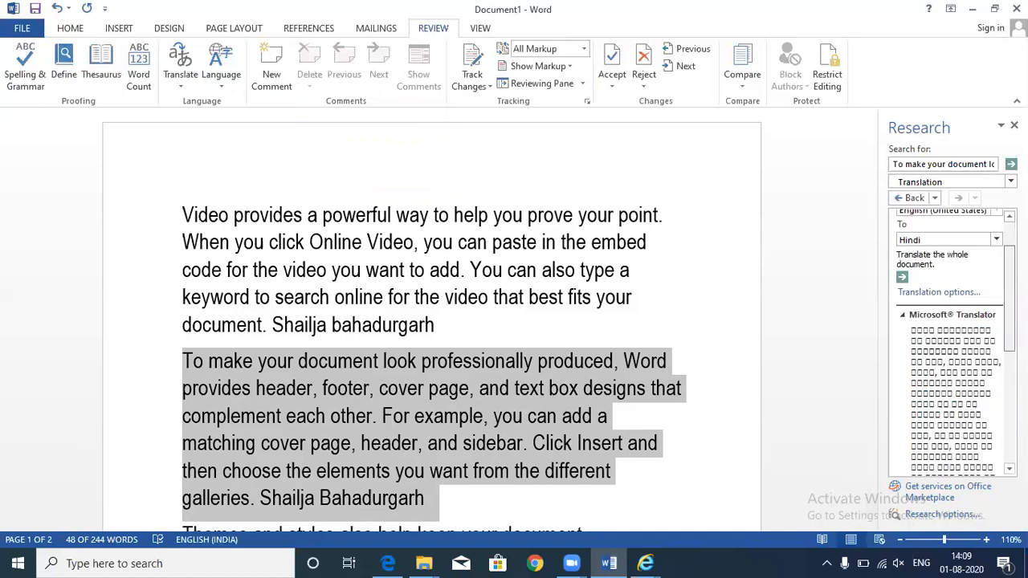
scroll(951, 338, "down", 4)
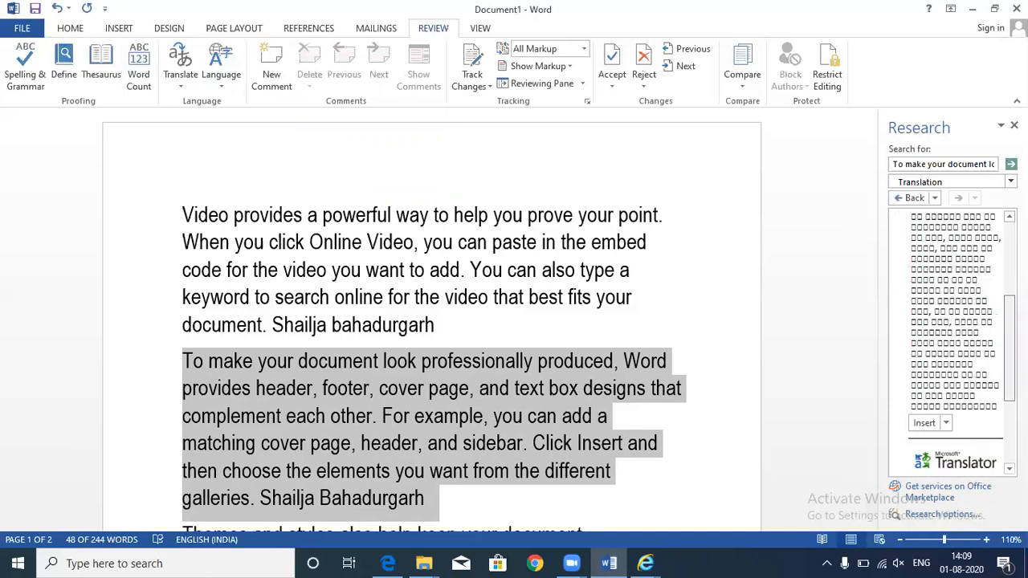
scroll(927, 471, "up", 2)
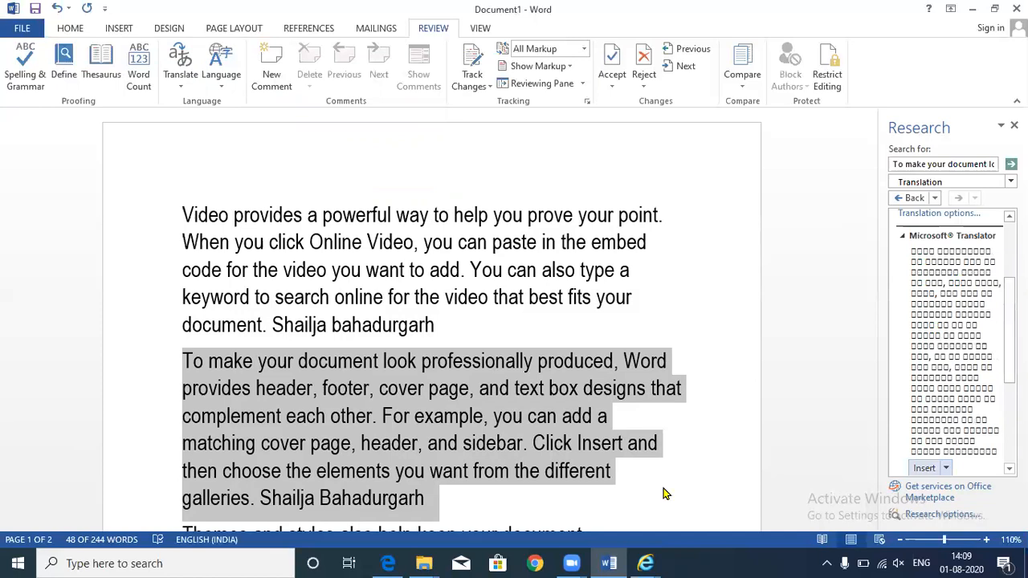
left_click(924, 468)
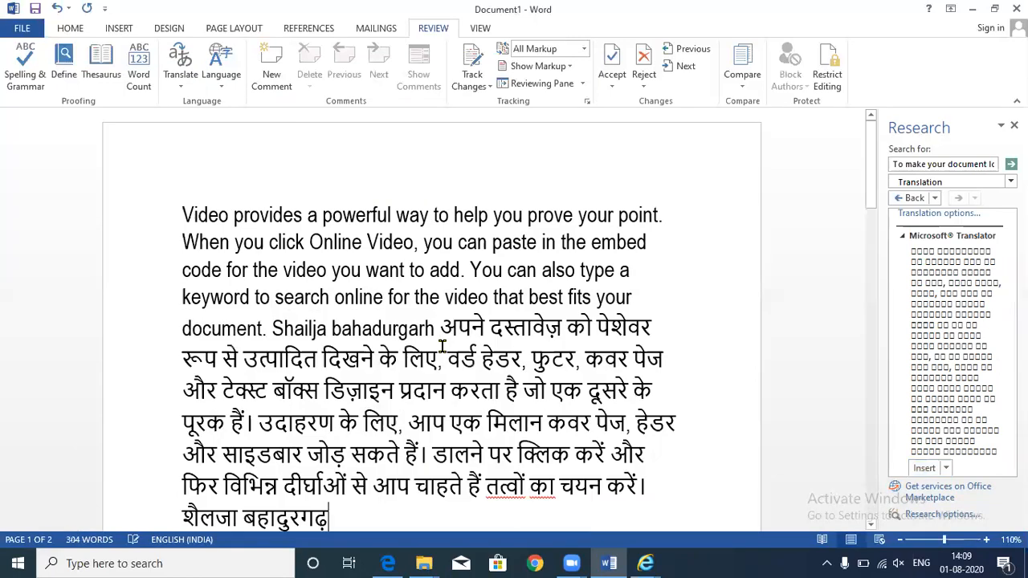
scroll(442, 346, "down", 2)
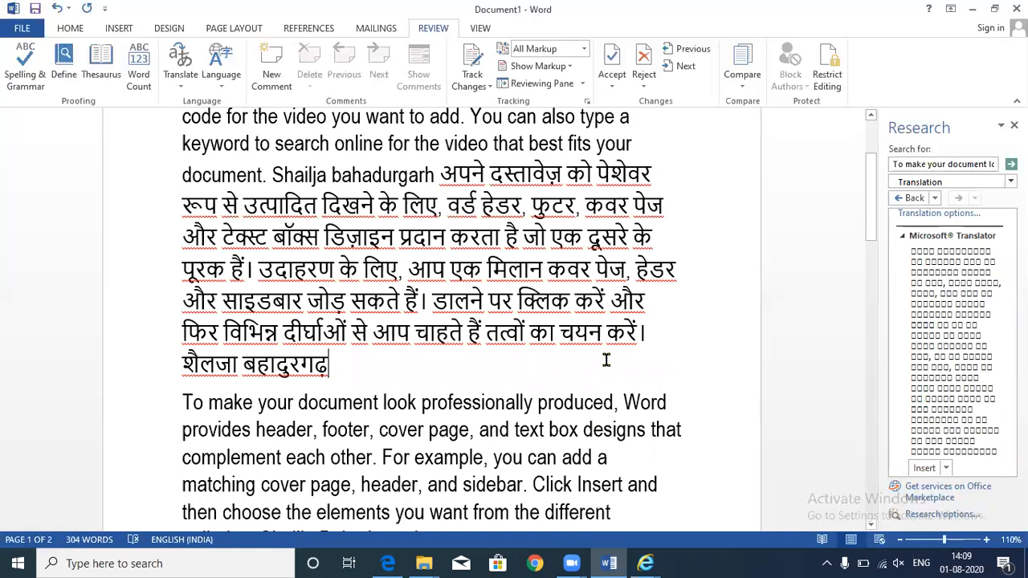
left_click_drag(441, 175, 633, 384)
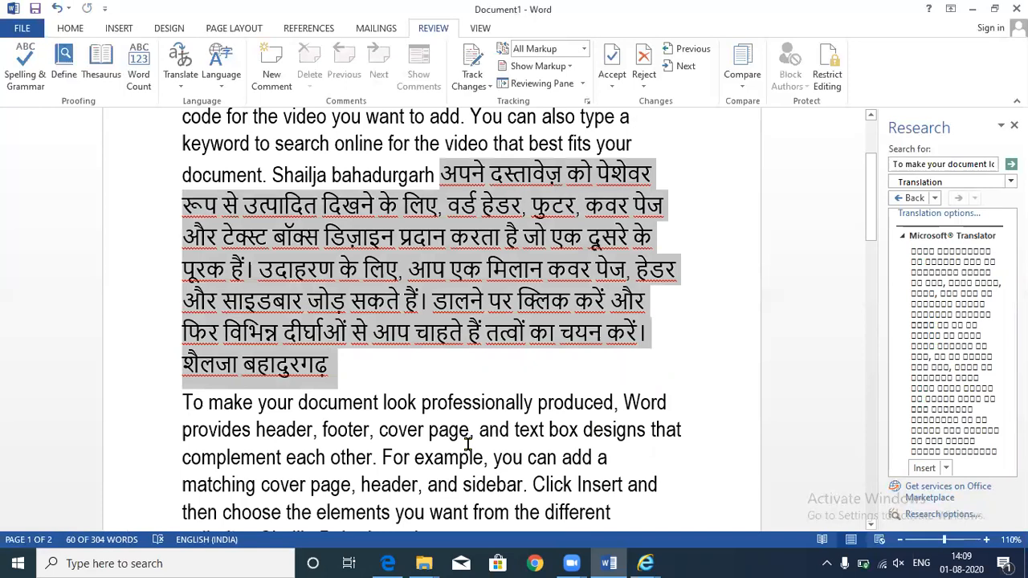
scroll(472, 451, "up", 3)
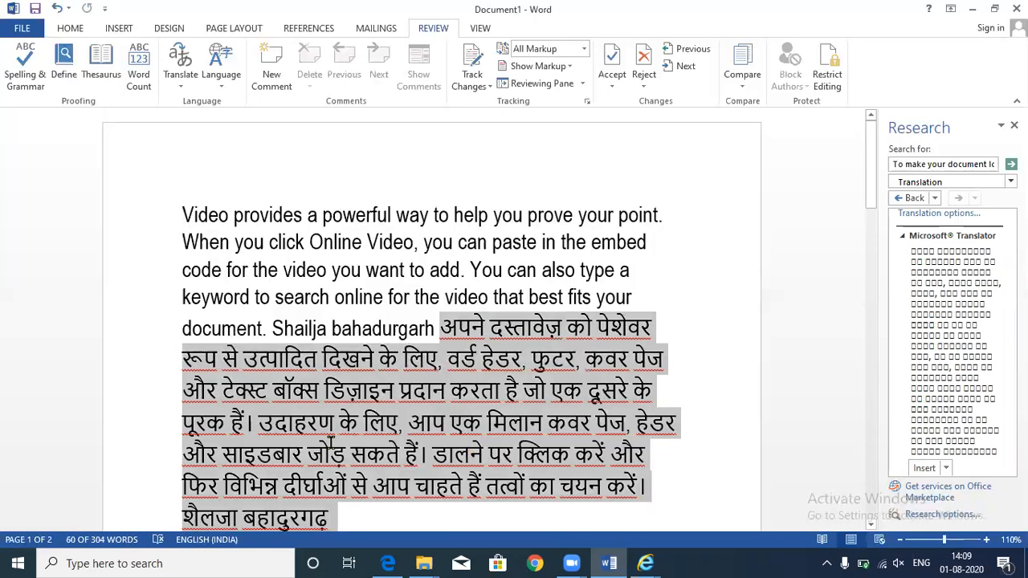
scroll(331, 444, "down", 1)
key("ctrl+a")
left_click(359, 458)
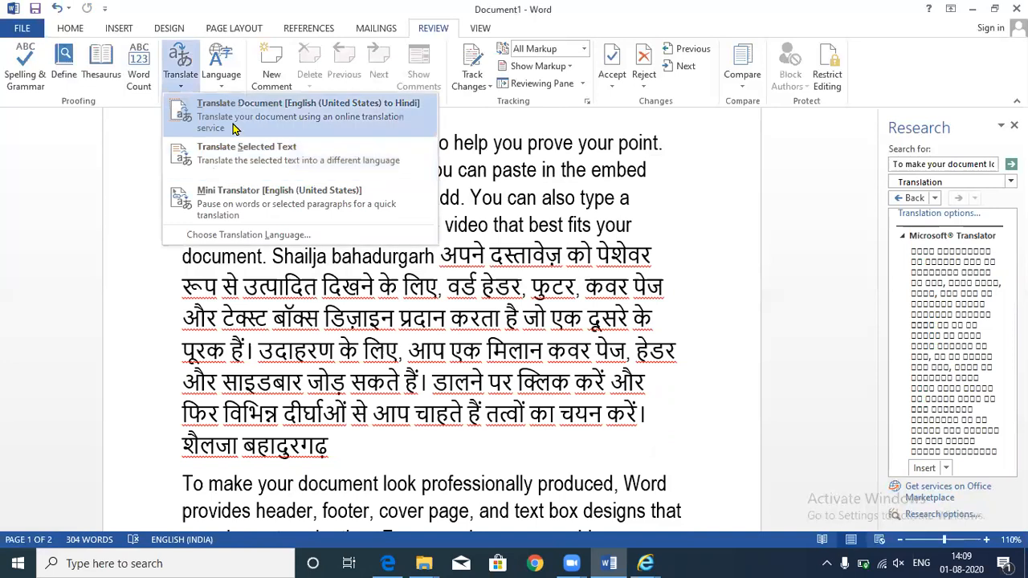
- Send the whole document to the Web Translator, review the result, then close that window
left_click(235, 129)
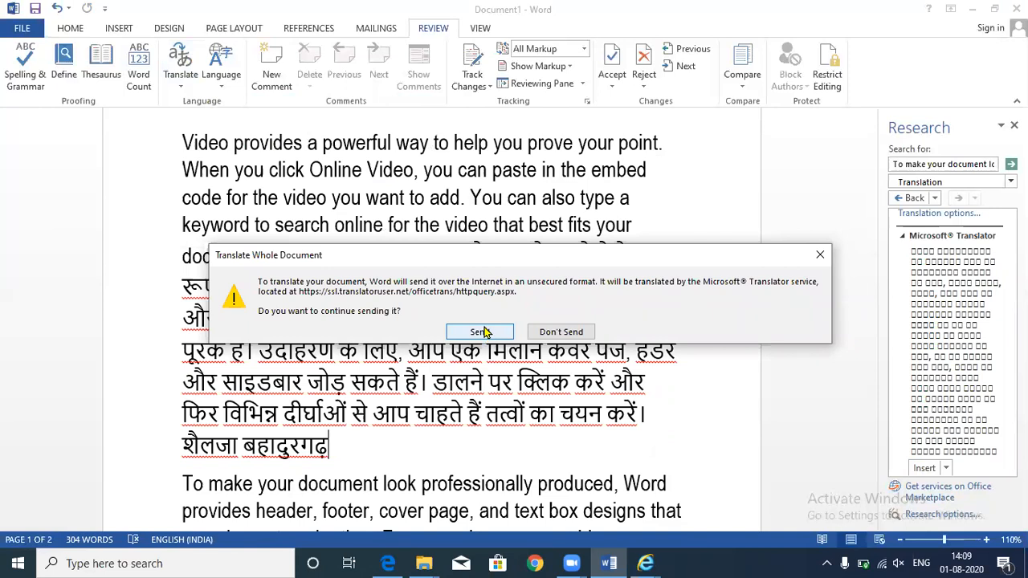
left_click(482, 332)
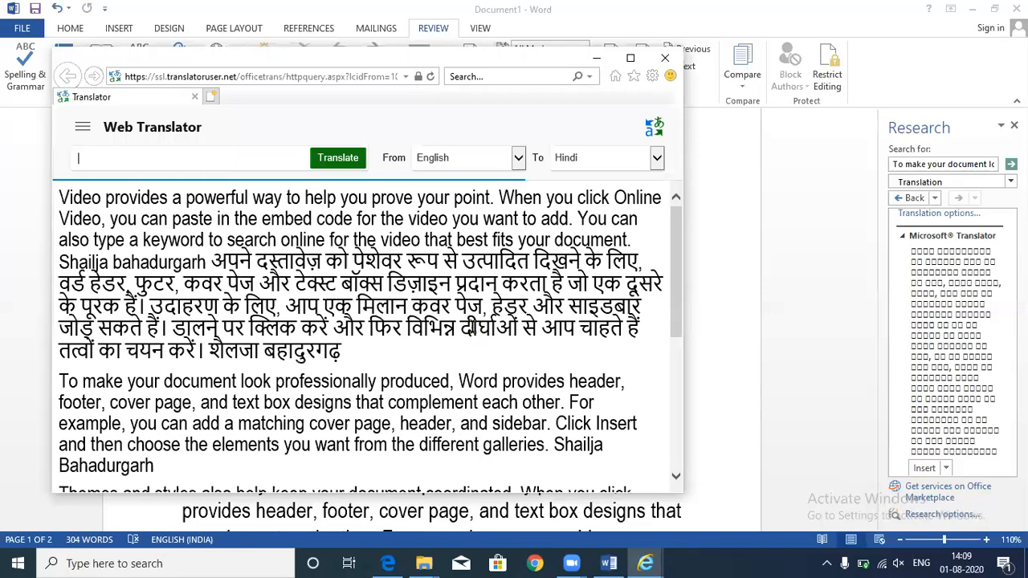
scroll(482, 329, "down", 10)
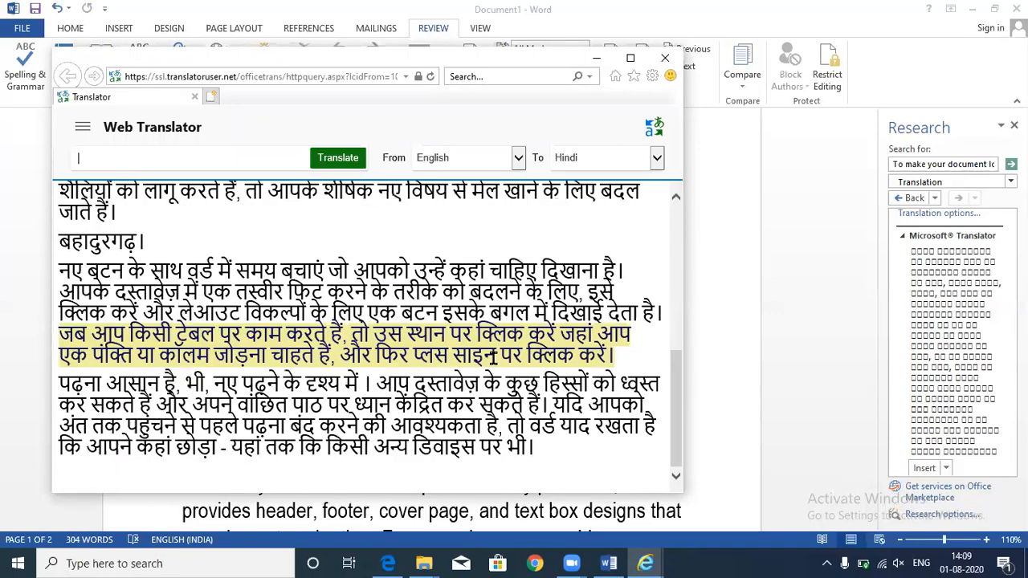
mouse_move(493, 358)
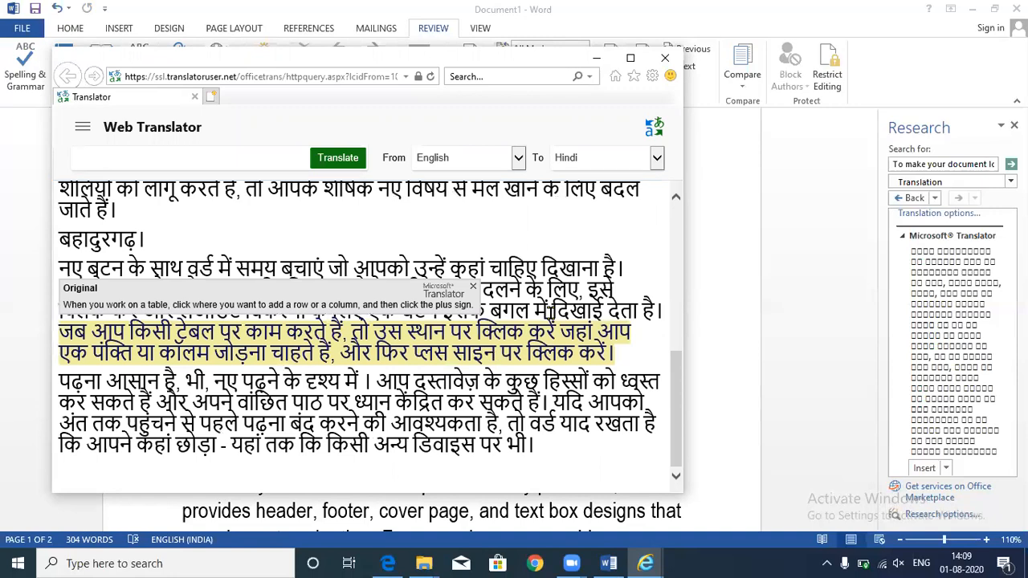
scroll(548, 312, "up", 5)
left_click(665, 57)
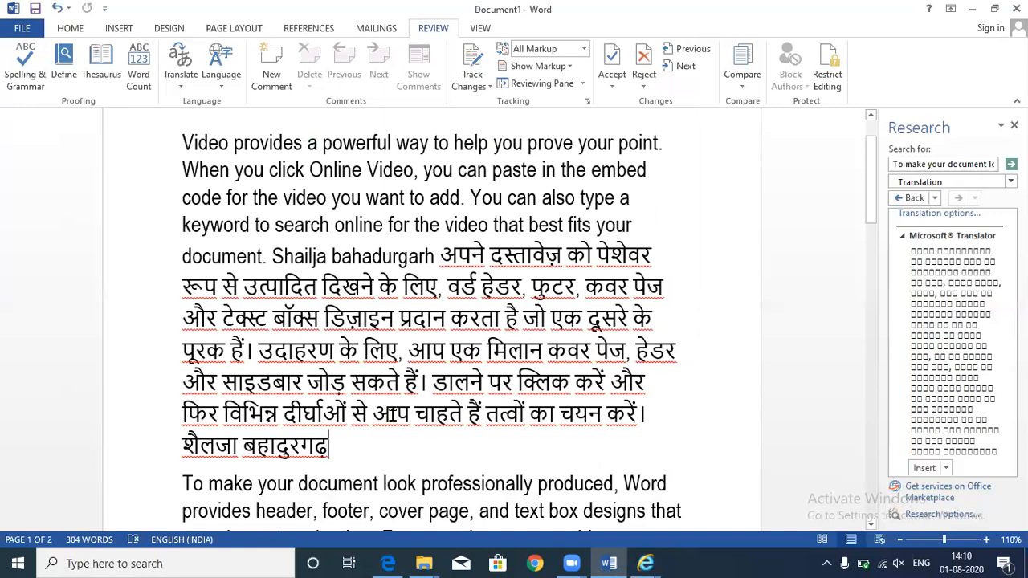
- Undo the inserted Hindi translation and bring up the Review tab's Language options
key("ctrl+z")
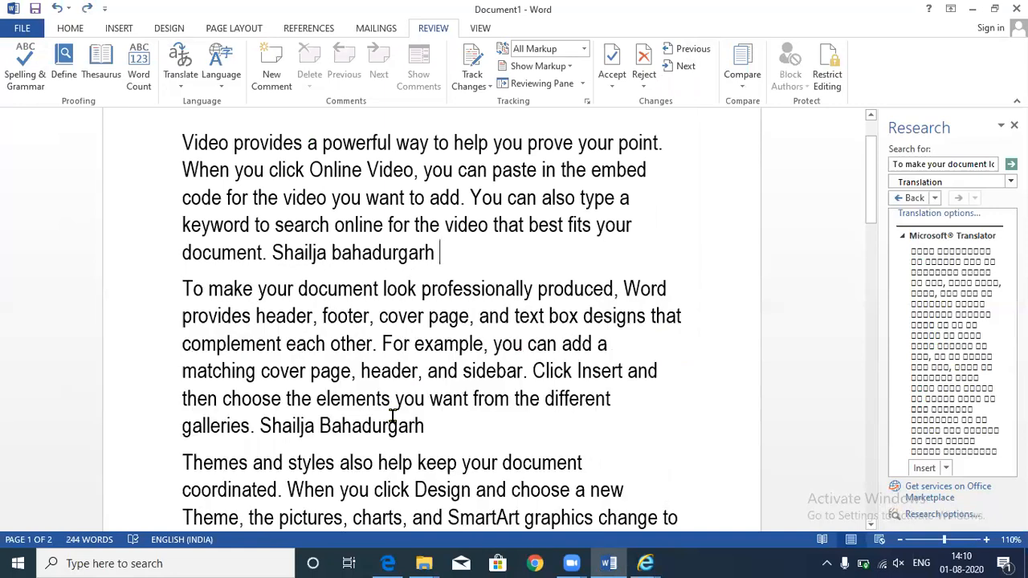
left_click(223, 85)
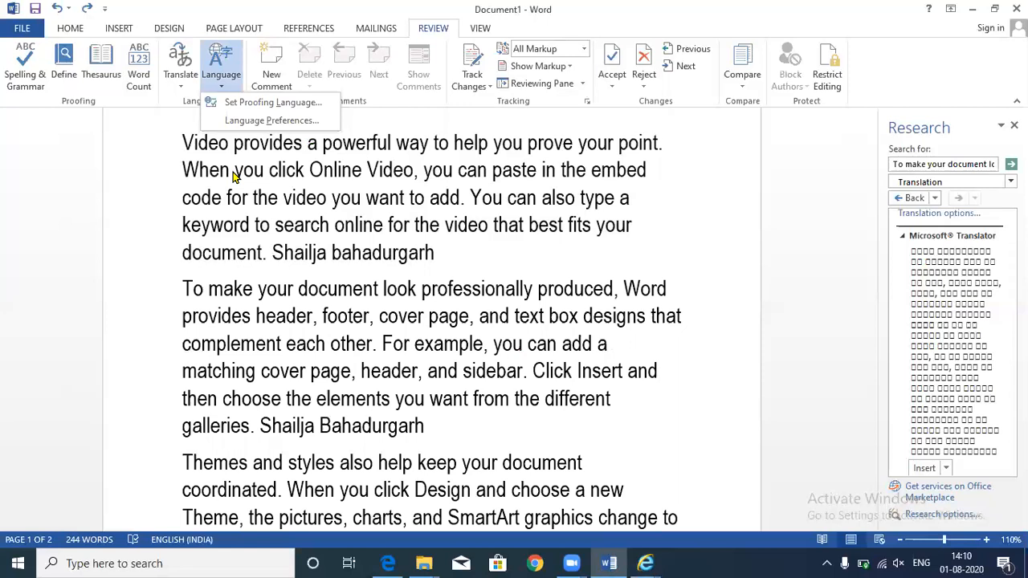
left_click(307, 102)
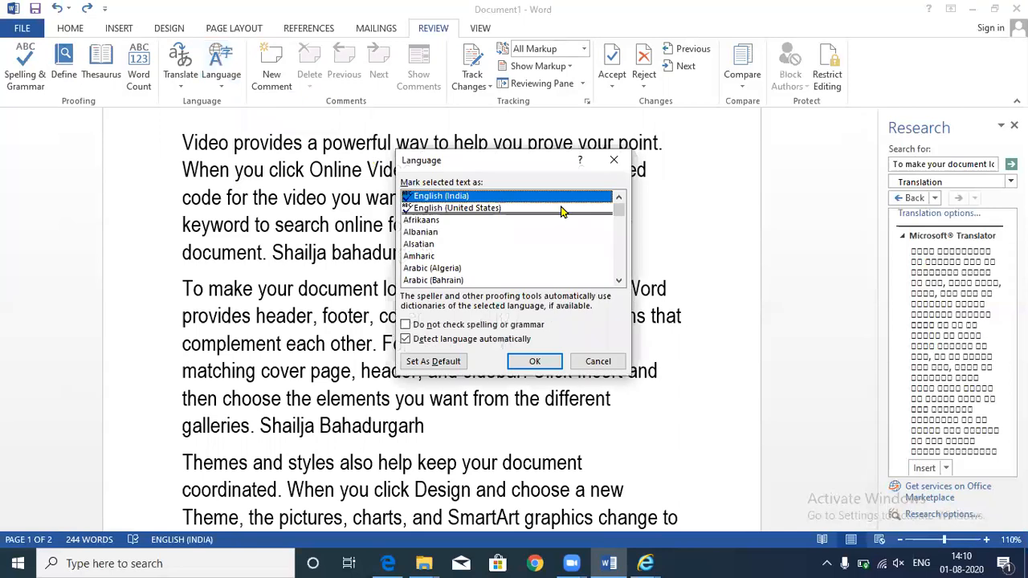
left_click_drag(623, 211, 623, 228)
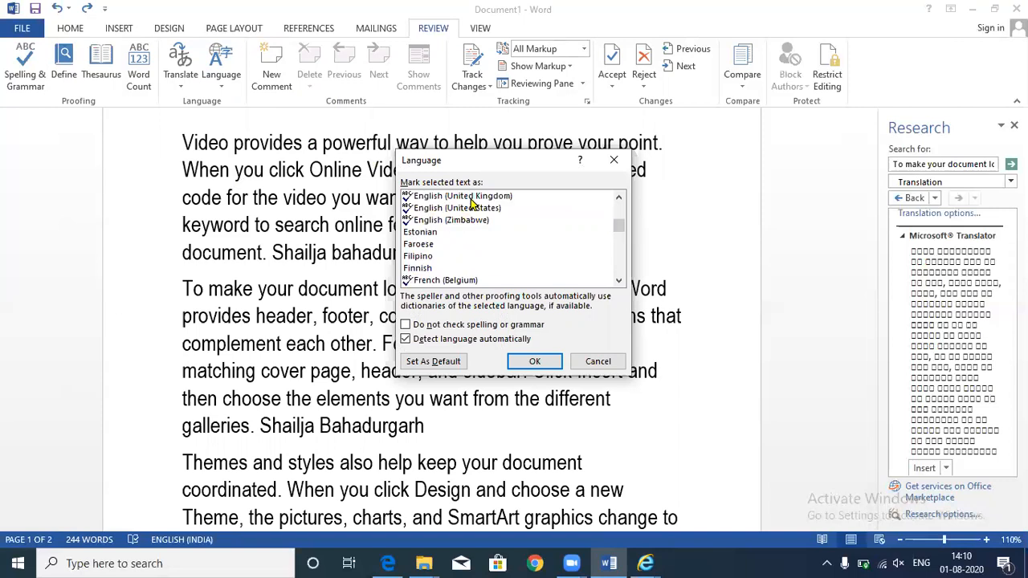
left_click(610, 165)
left_click(191, 90)
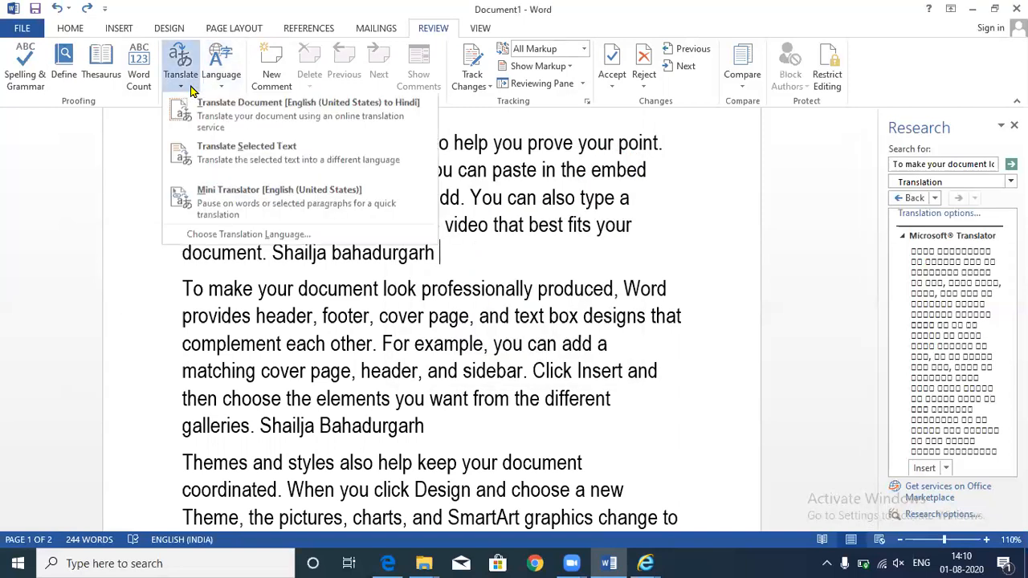
left_click(218, 82)
left_click(282, 102)
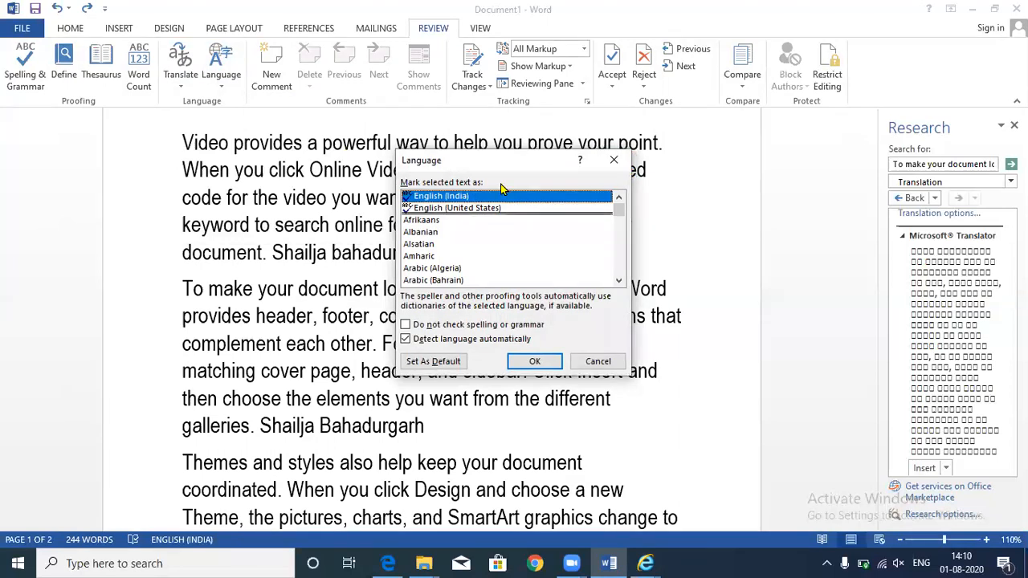
left_click(612, 163)
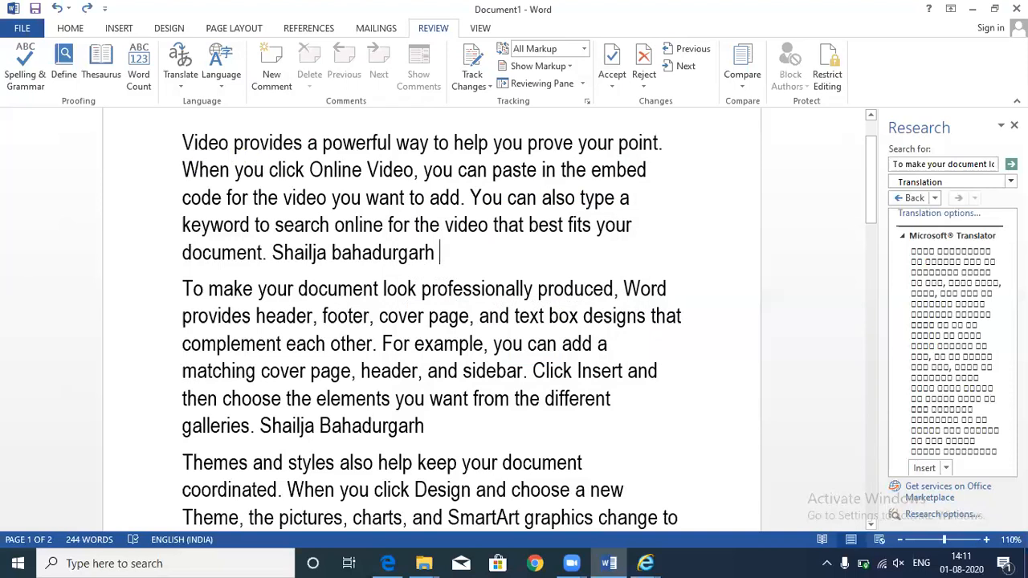
left_click(1014, 126)
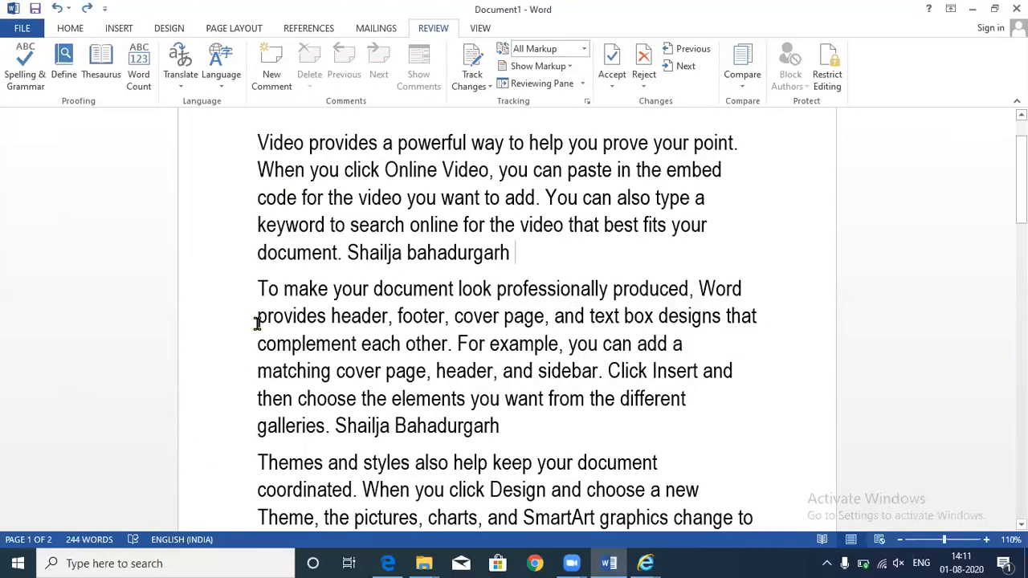
- Comment on the second paragraph from 'provides' to the end, and close the Reviewing Pane
left_click_drag(257, 323, 615, 450)
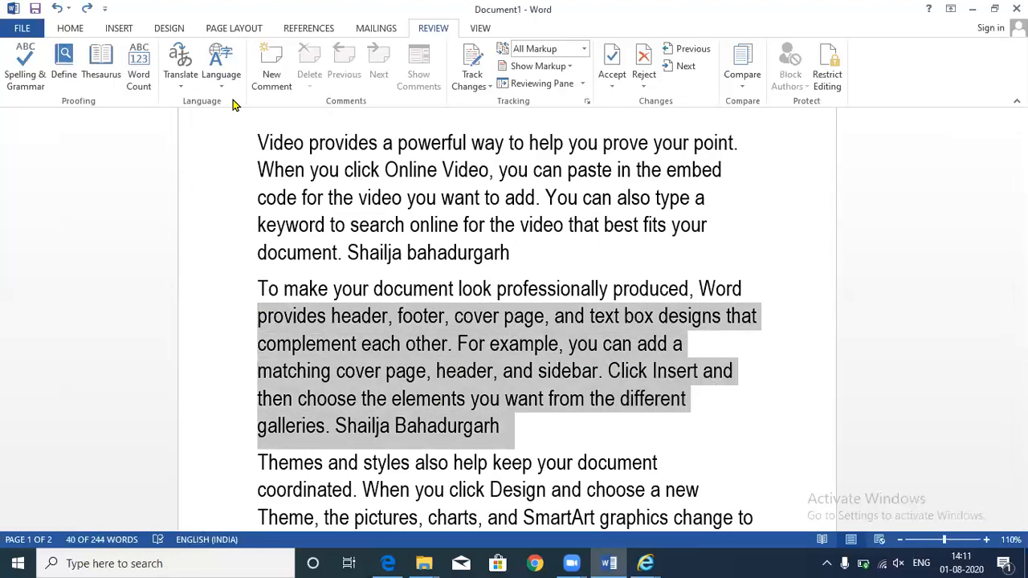
left_click(268, 77)
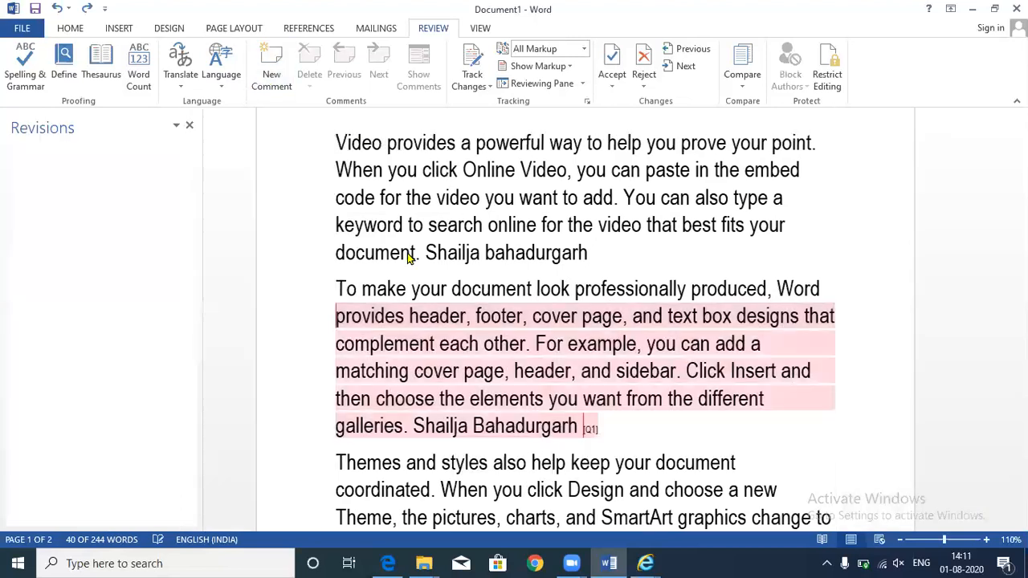
left_click(561, 82)
- Set the markup to show revisions in balloons
left_click(568, 67)
mouse_move(567, 161)
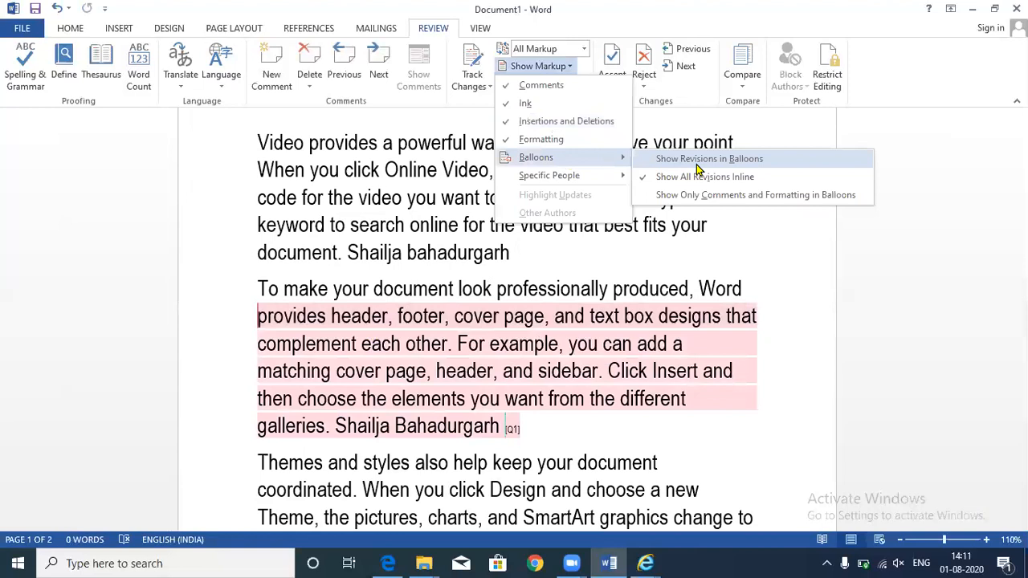
left_click(696, 163)
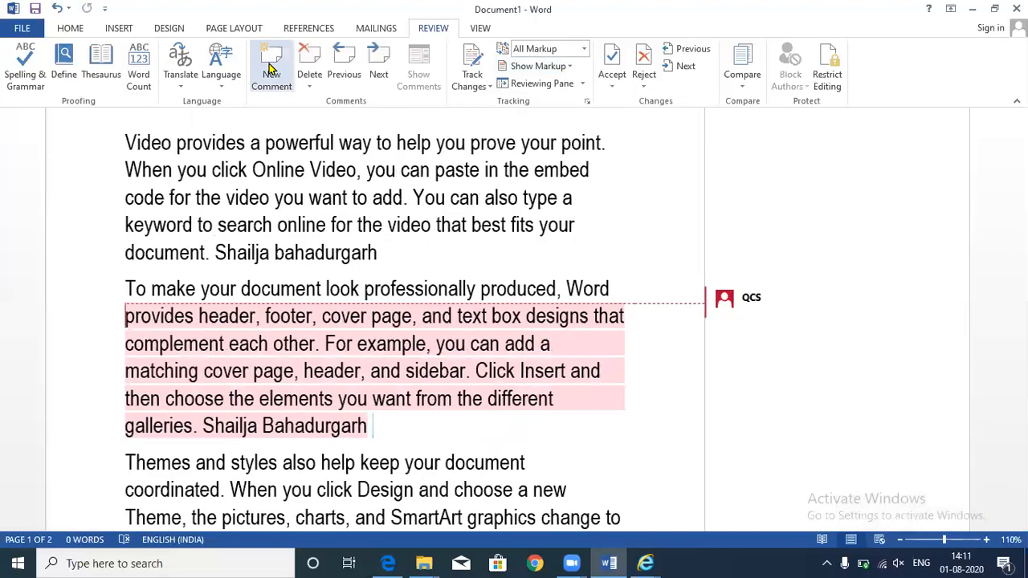
- Add a comment 'hgfhjfhh' on Bahadurgarh and add 'dfsdfsd' to the first comment
left_click(271, 71)
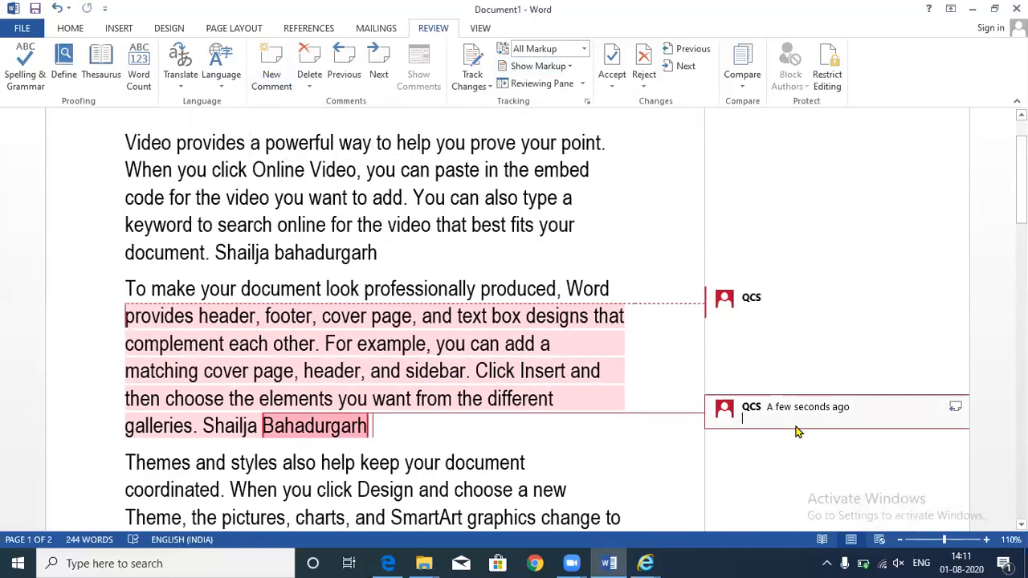
type("hgfhjfhh")
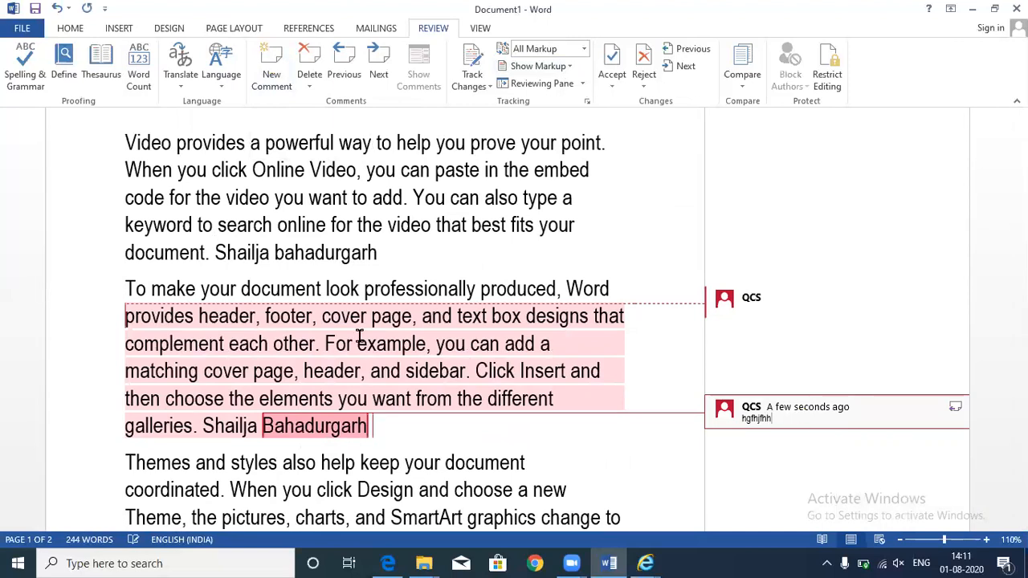
left_click(835, 309)
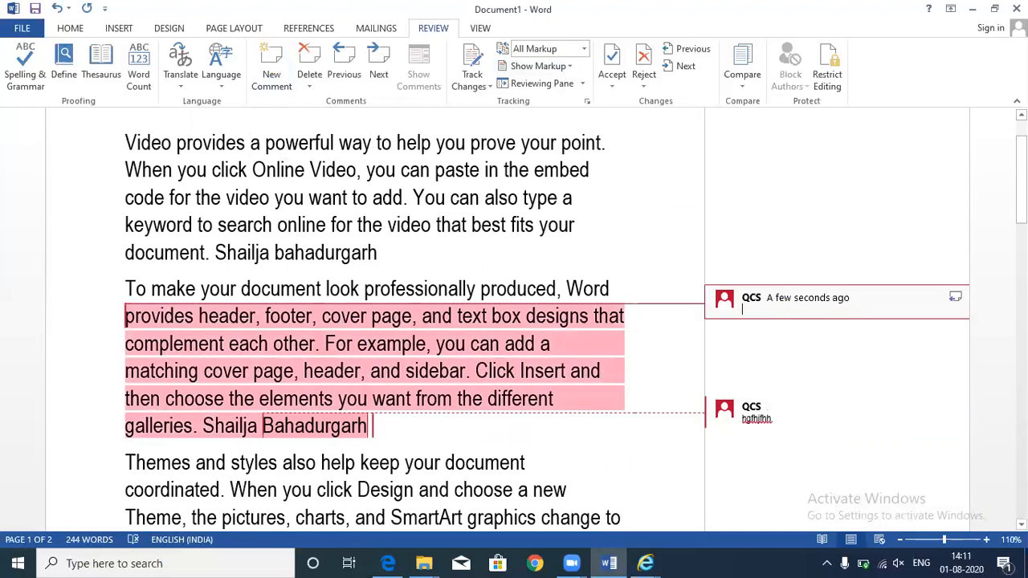
type("dfsdfsd")
- Delete the second paragraph's comment, then the comment on Bahadurgarh
left_click(727, 412)
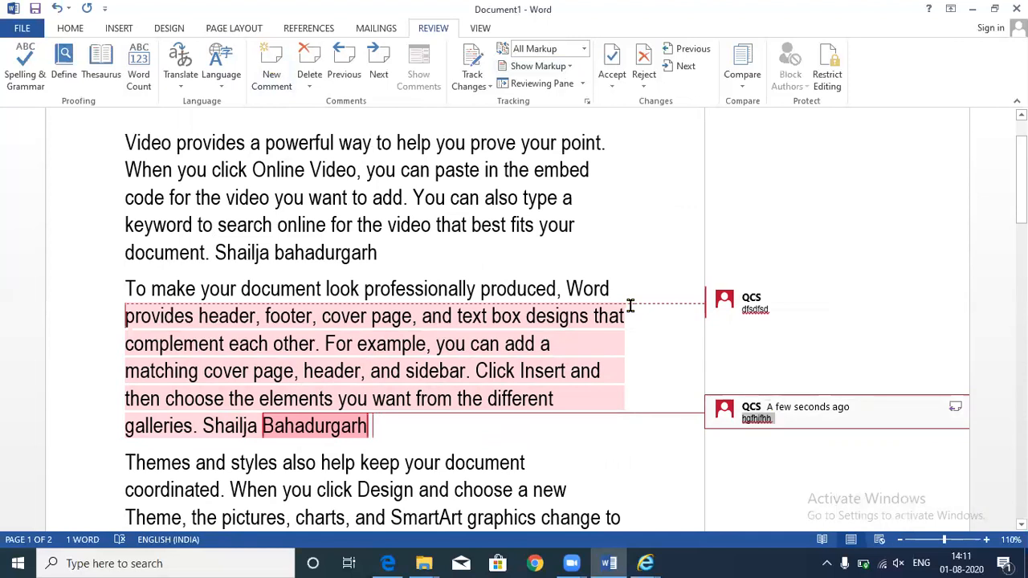
left_click(307, 63)
left_click(308, 63)
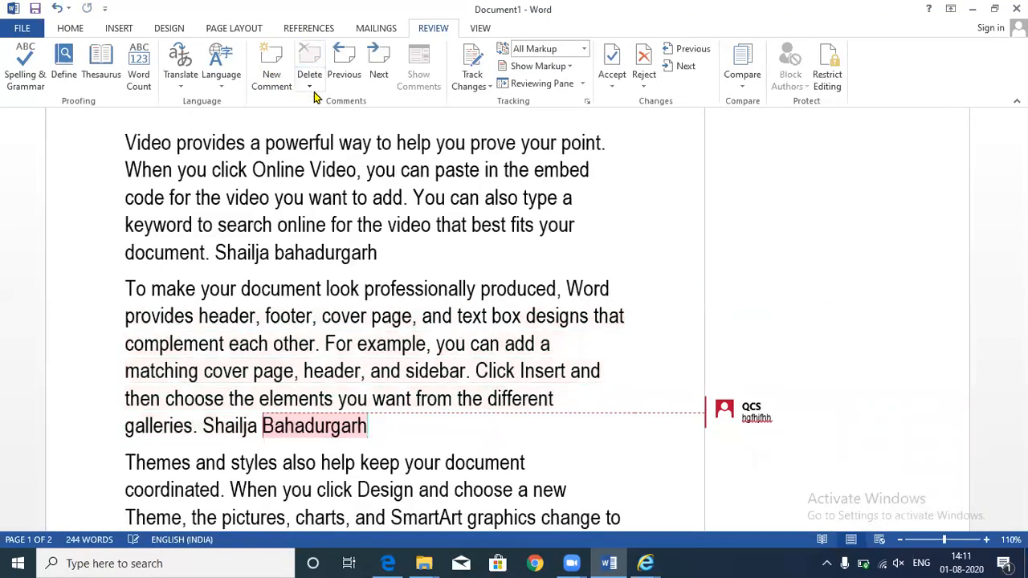
left_click(378, 63)
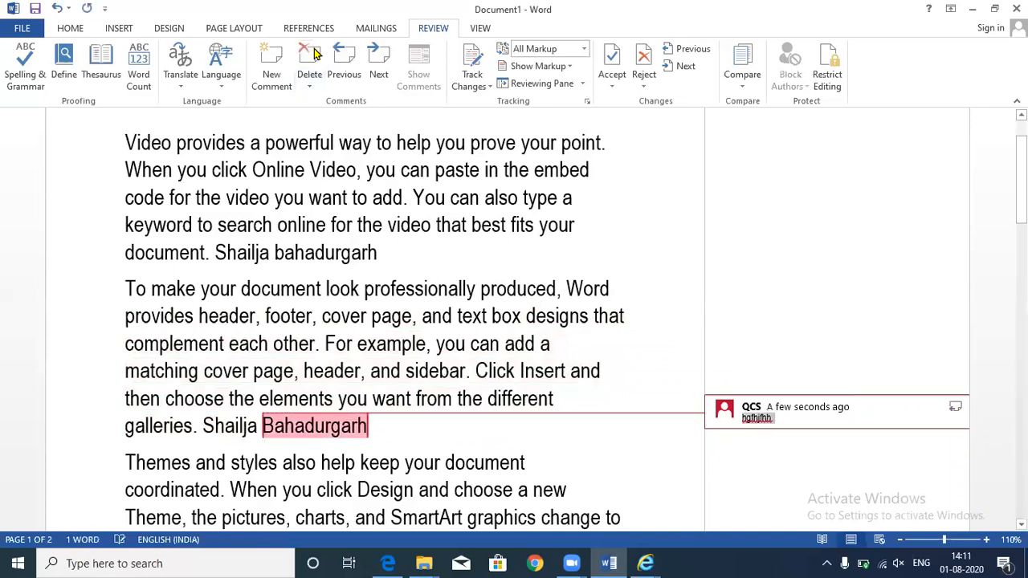
left_click(314, 53)
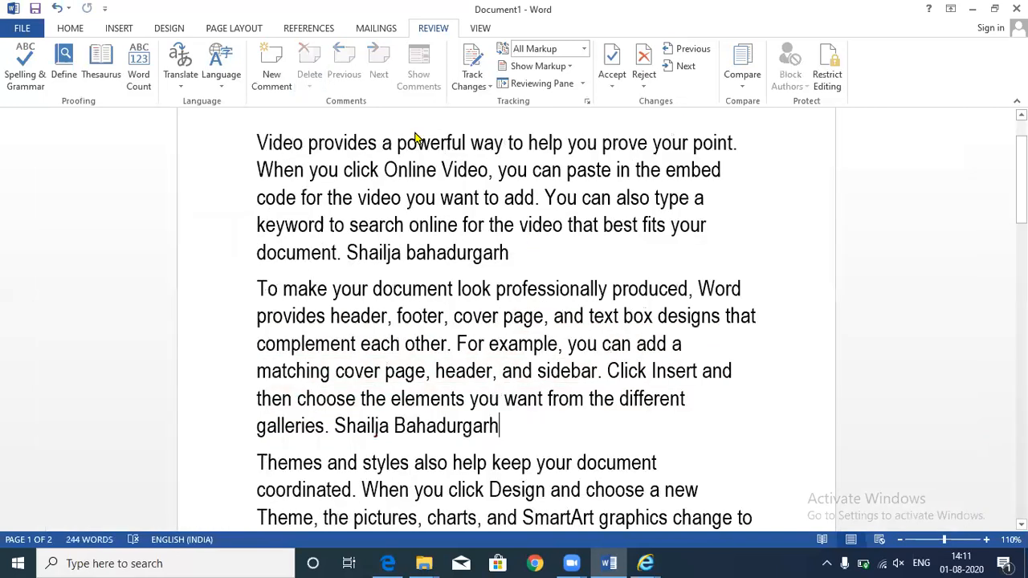
triple_click(416, 138)
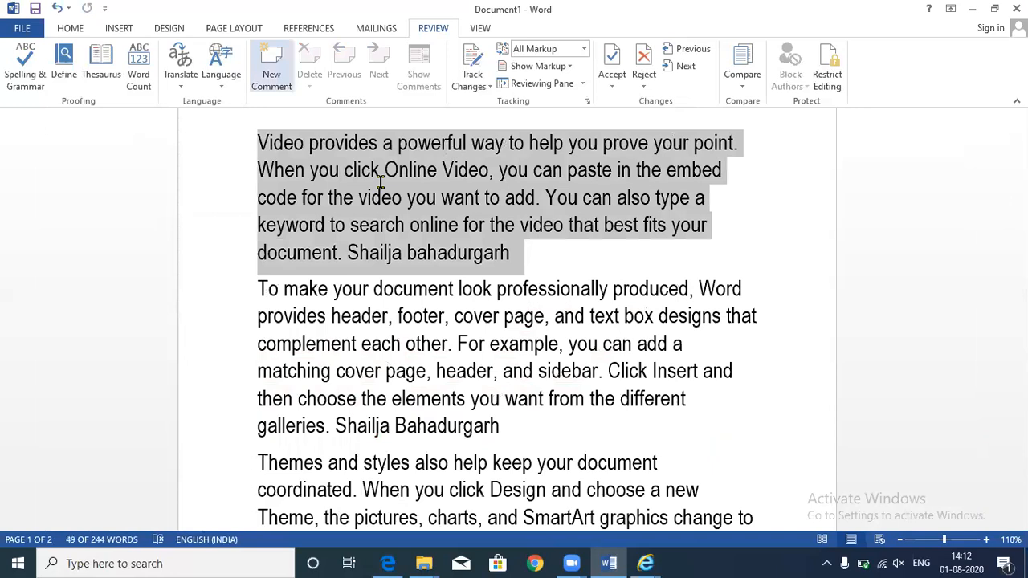
key("ctrl+alt+m")
type("cgsdfgdfgdfg")
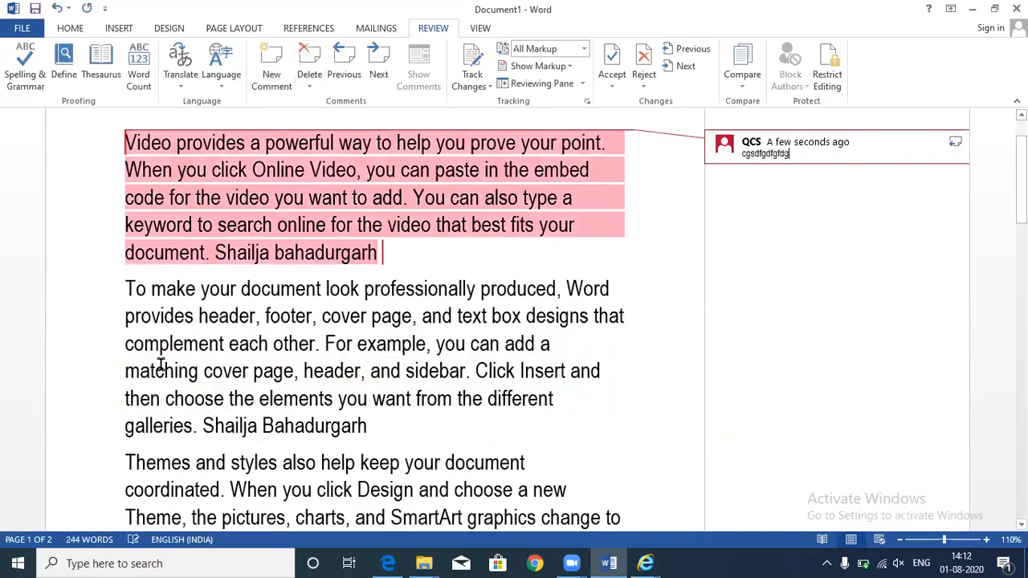
left_click_drag(161, 365, 259, 426)
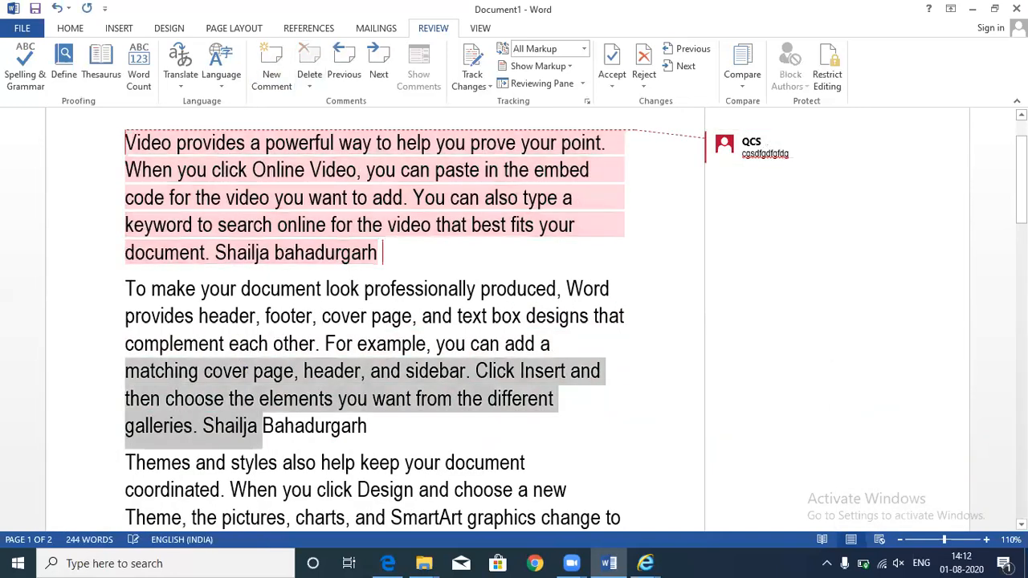
key("ctrl+alt+m")
type("fdgfdgfdhdfh")
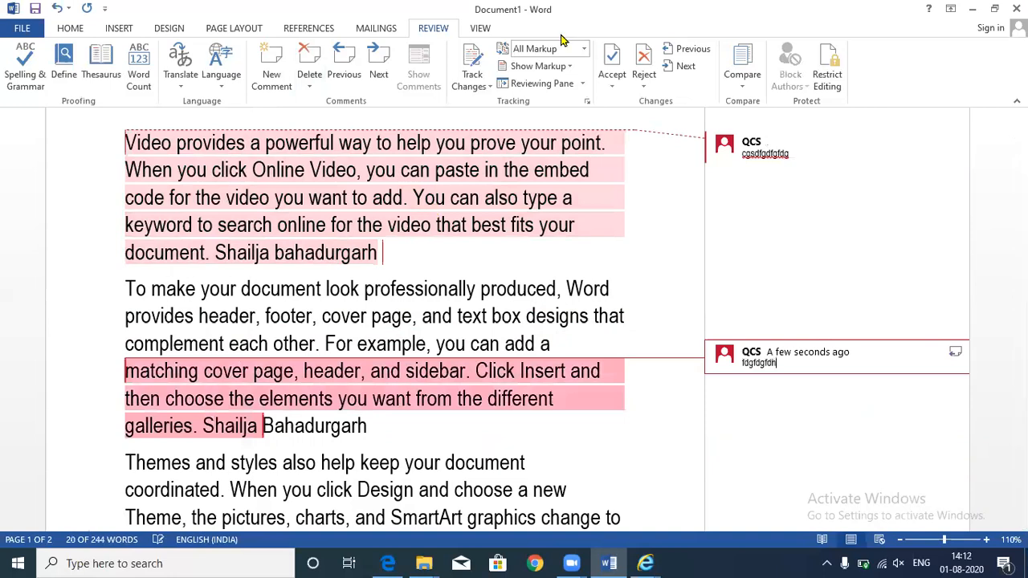
left_click(347, 74)
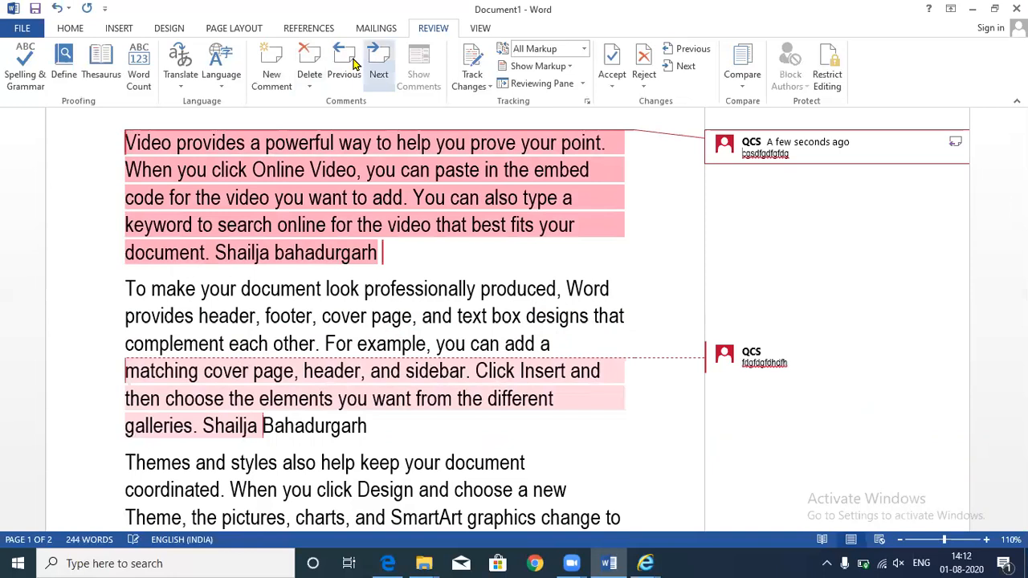
left_click(347, 65)
left_click(377, 64)
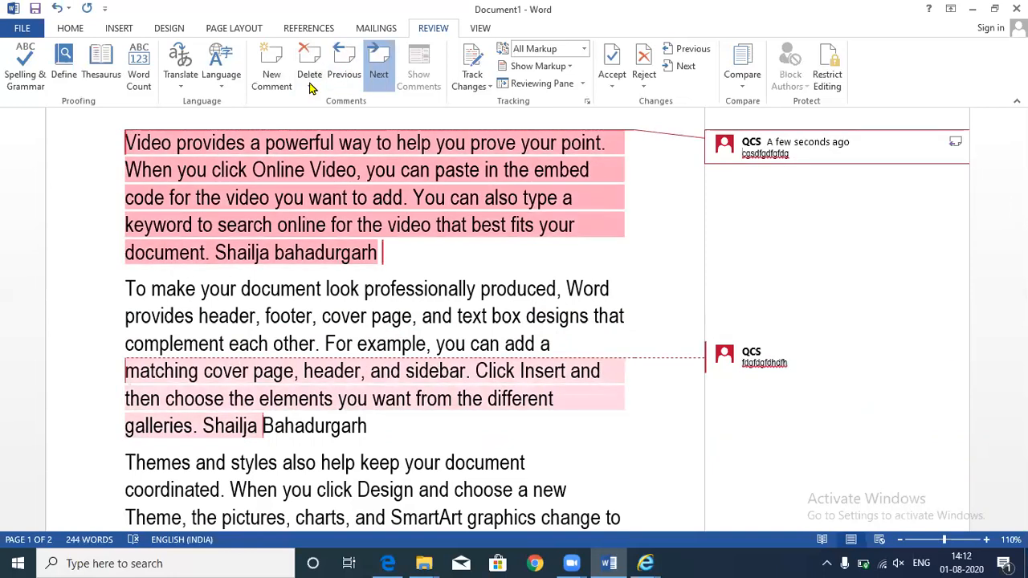
left_click(311, 87)
left_click(313, 102)
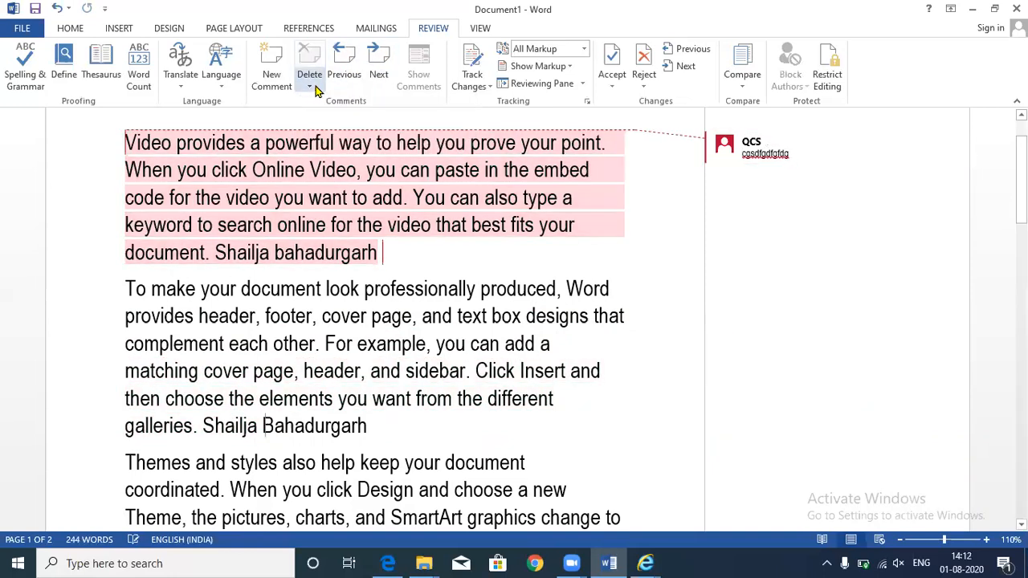
left_click(310, 85)
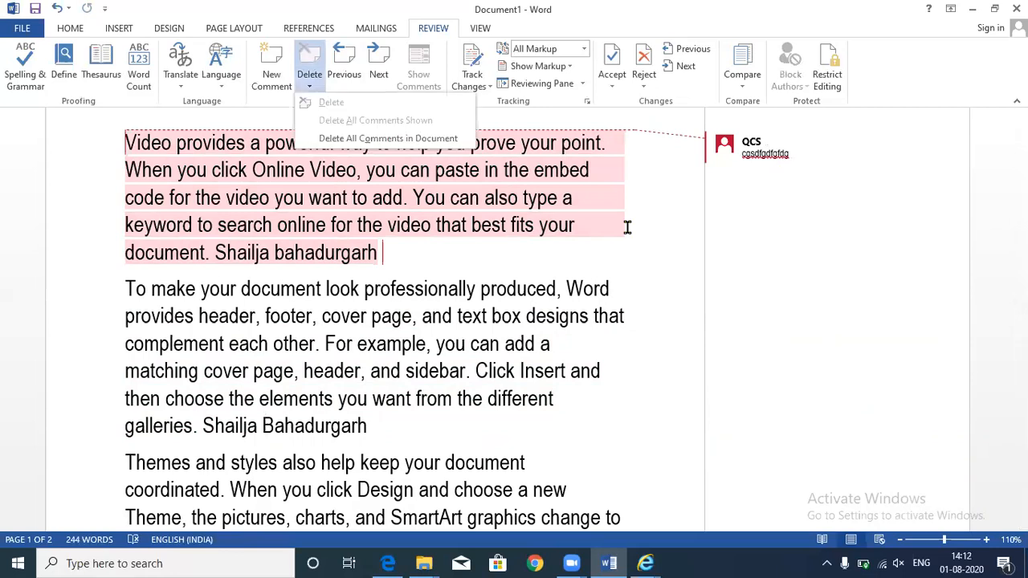
left_click(403, 371)
left_click(419, 361)
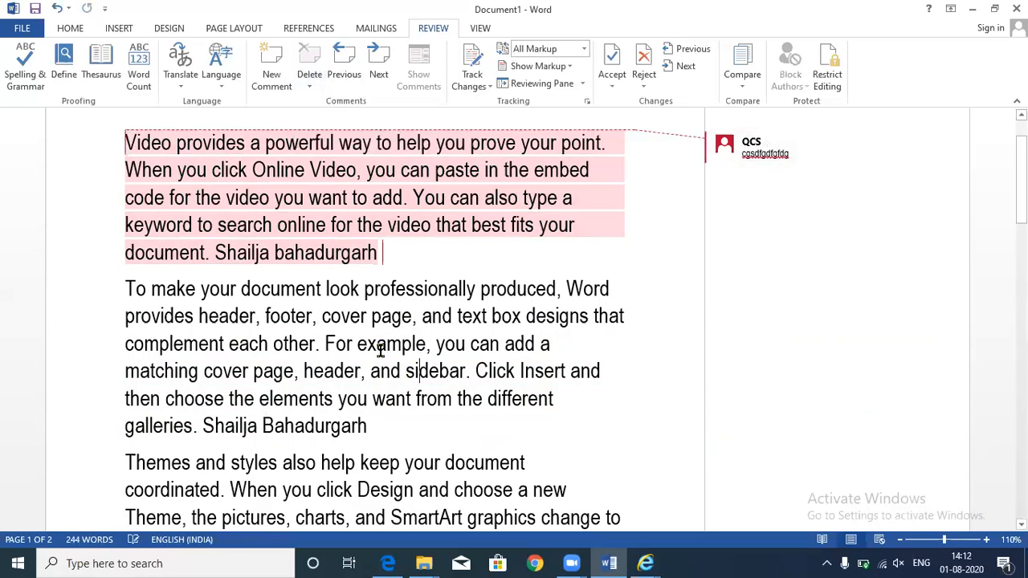
scroll(396, 321, "down", 2)
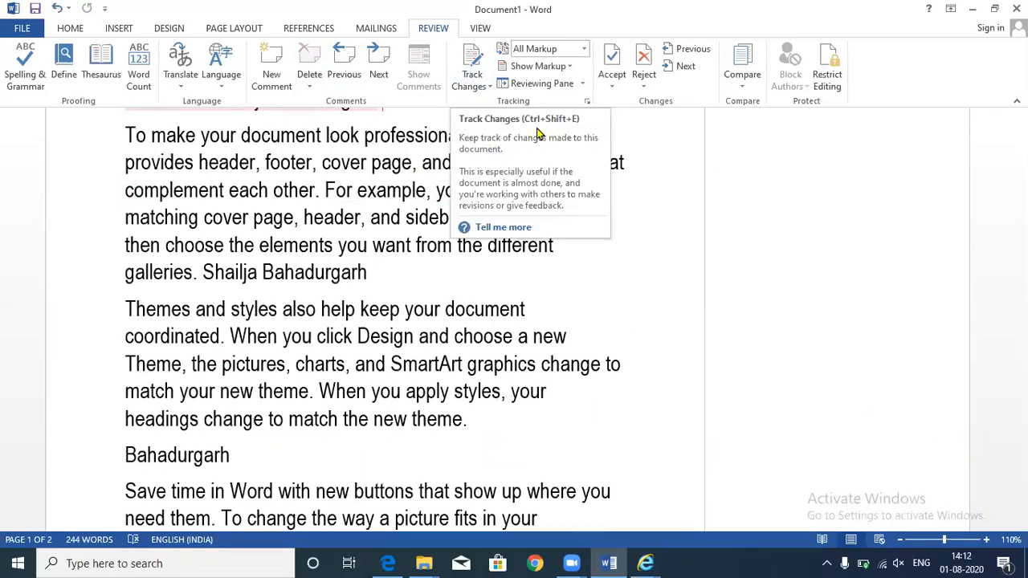
- Turn on Track Changes and type 'xdfdsfsdfdsf' at the end of the second paragraph
left_click(463, 56)
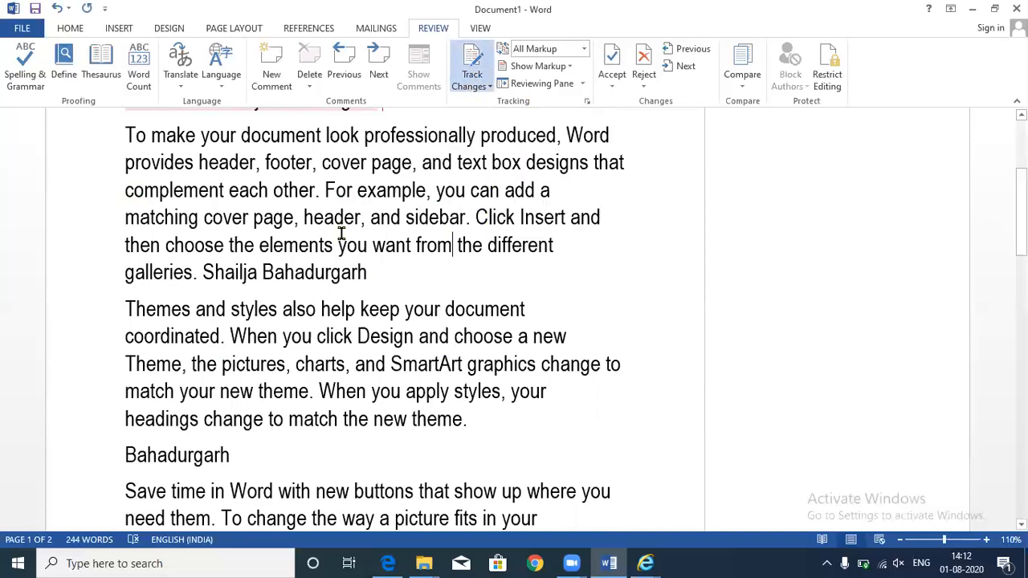
left_click(463, 280)
type("xdfdsfsdfdsf")
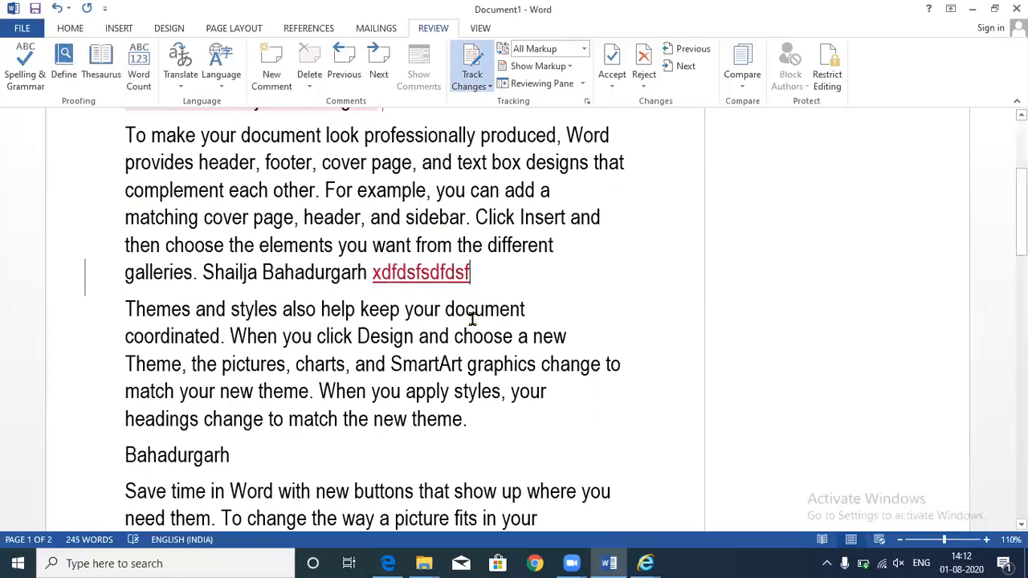
- Add a new paragraph, delete the text after 'footer' through 'and', and bring up the Reject options
key("Return")
left_click_drag(310, 167, 393, 224)
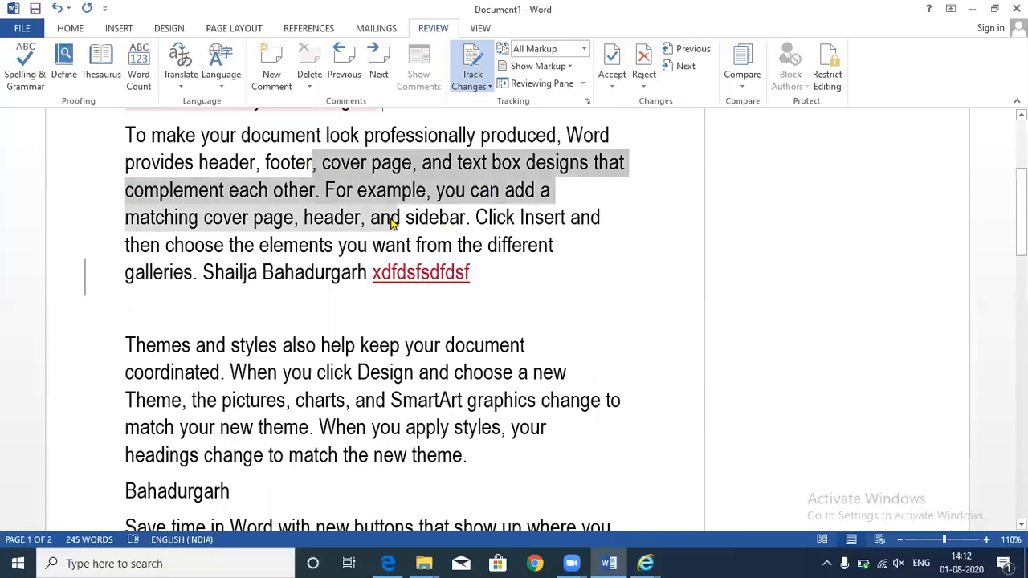
key("Delete")
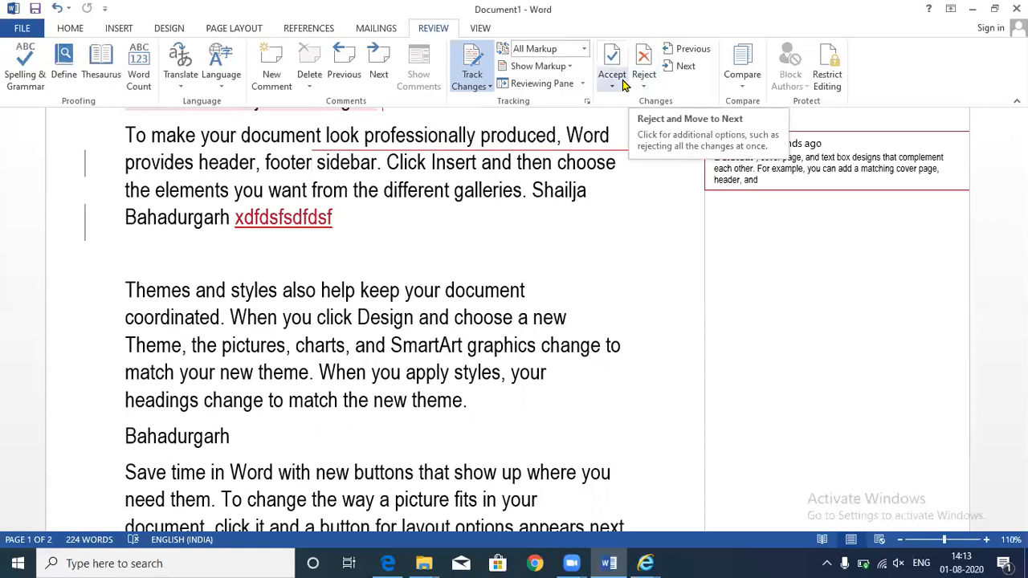
left_click(646, 88)
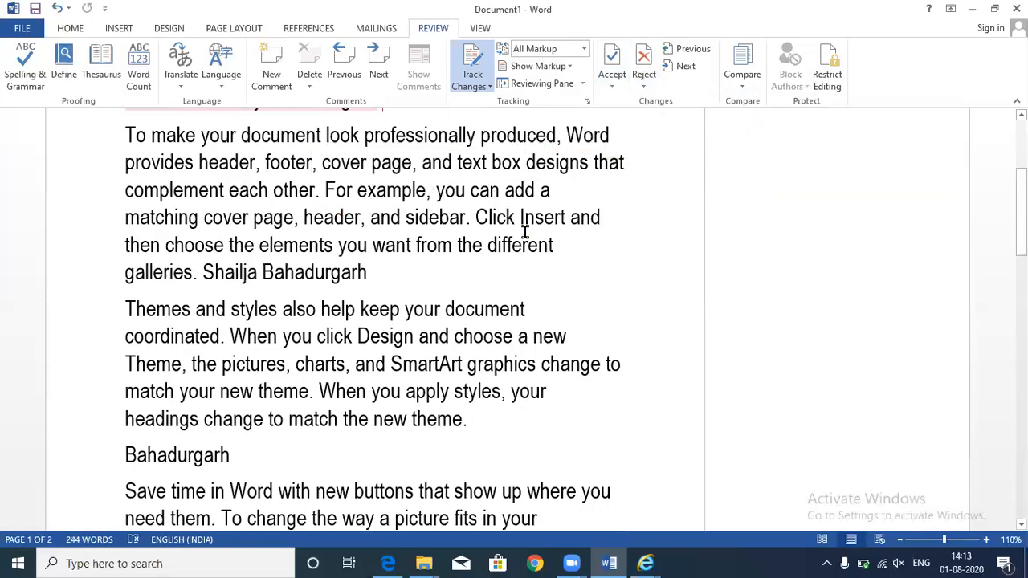
- Type 'fcgfdgfd' after the second paragraph, delete 'Design … styles', and accept all changes
left_click(419, 280)
type("fcgfdgfd")
left_click_drag(408, 339, 485, 391)
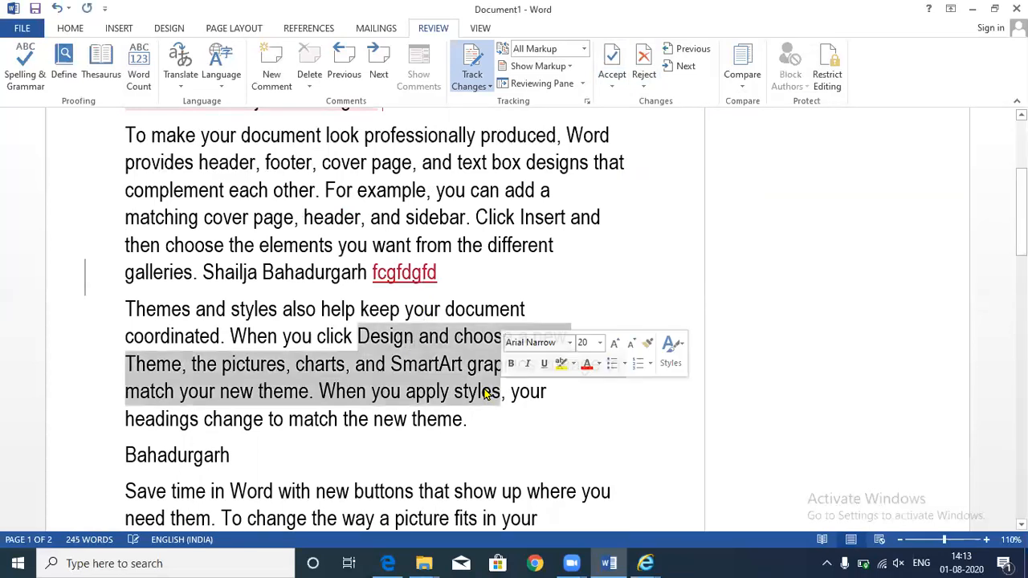
key("Delete")
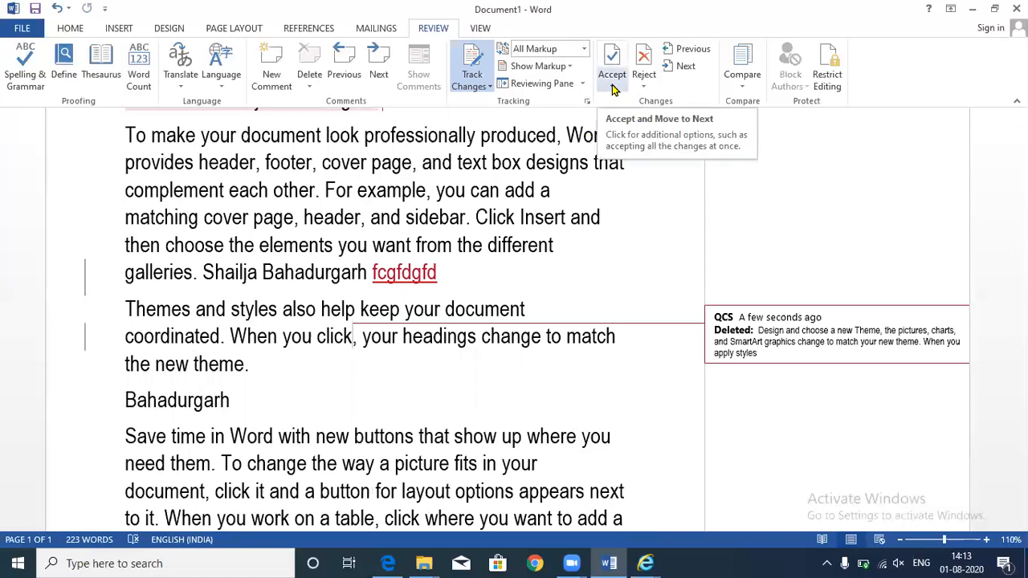
left_click(612, 86)
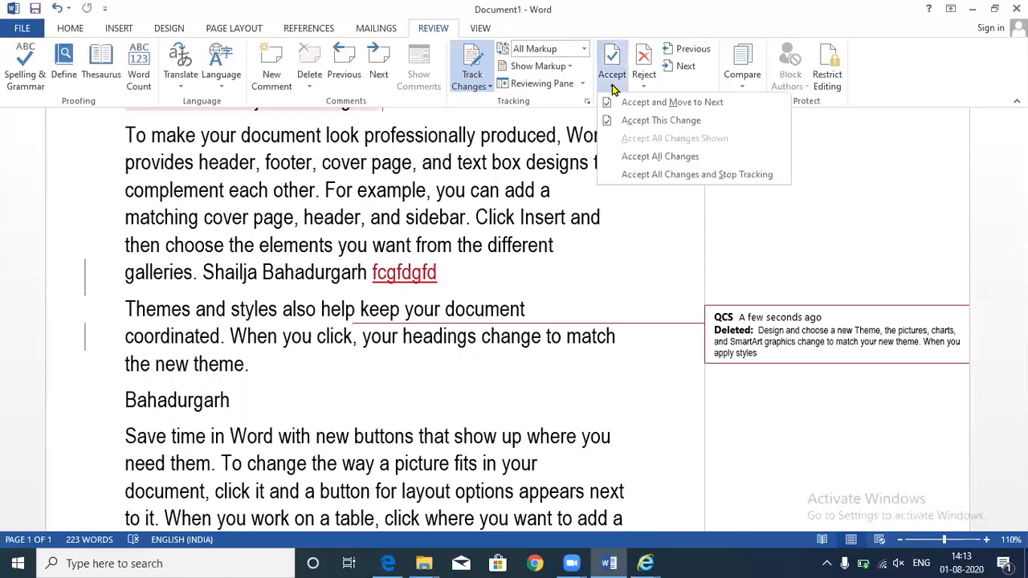
left_click(627, 156)
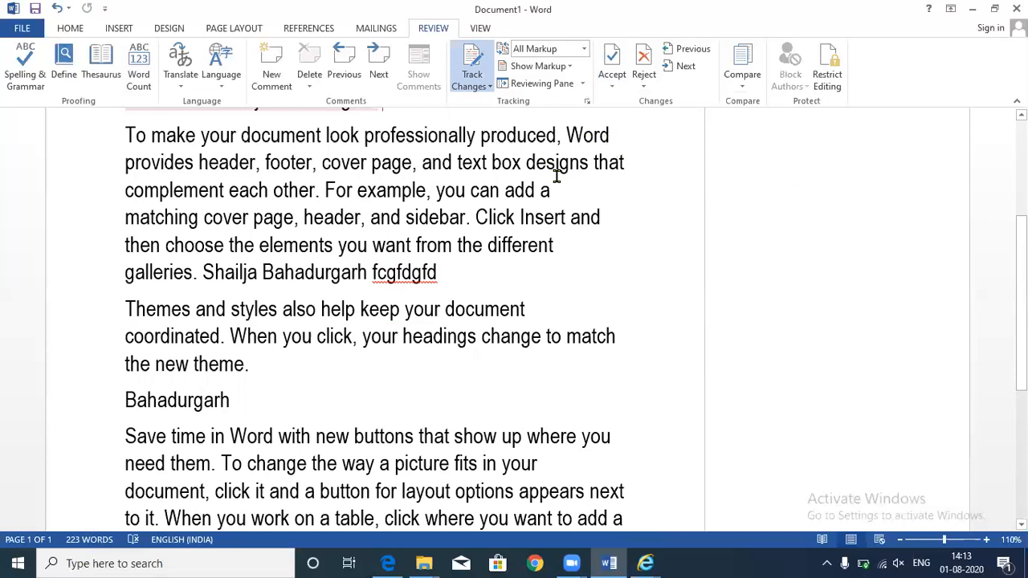
- Switch the display to No Markup and type 'gjhgjhghjghj' inside the word 'styles'
left_click(584, 50)
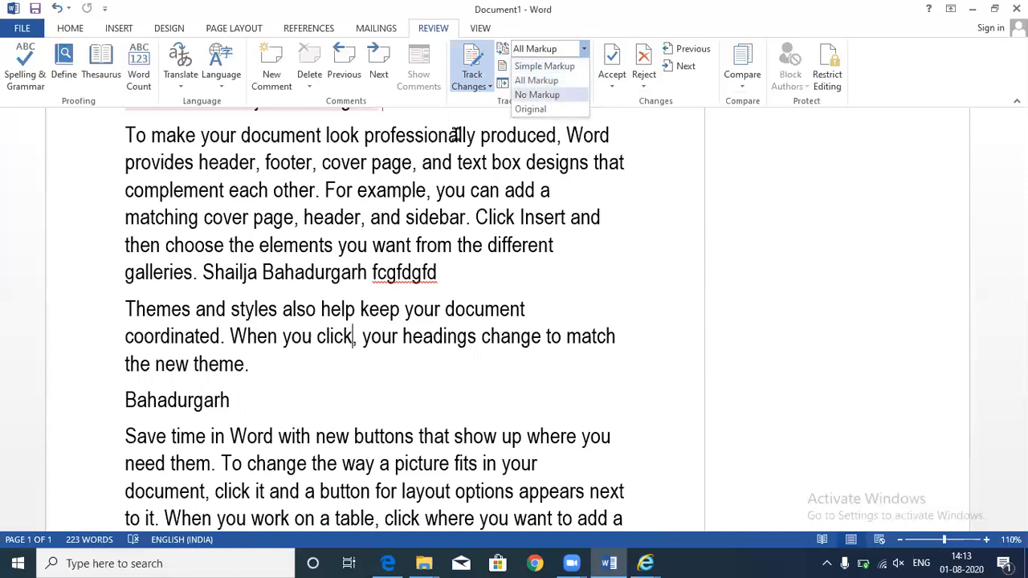
left_click(536, 95)
left_click(401, 311)
type("gjhgjh")
type("ghjghj")
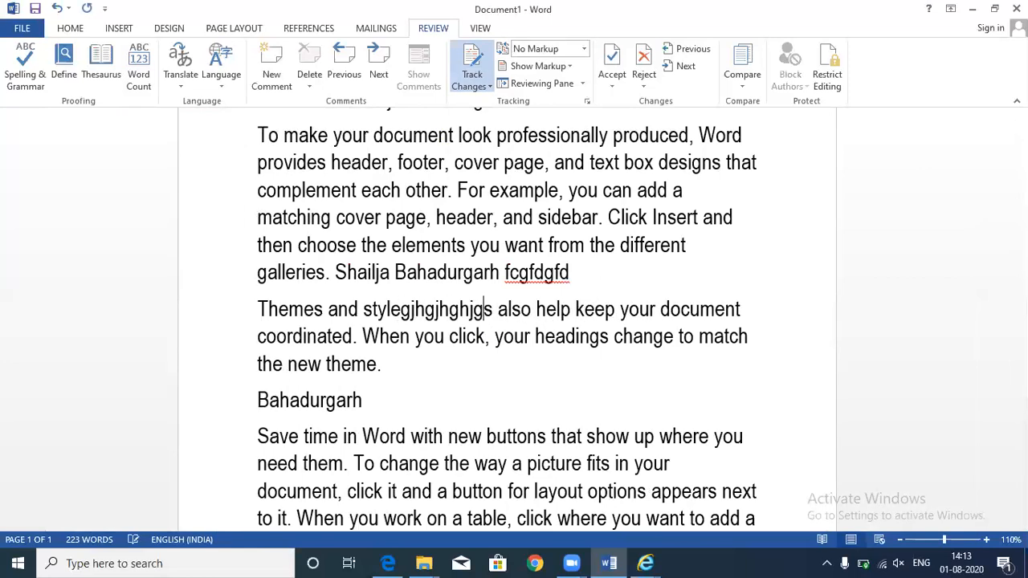
- Delete the passage from 'header' up to 'different', then switch back to All Markup
left_click(619, 251)
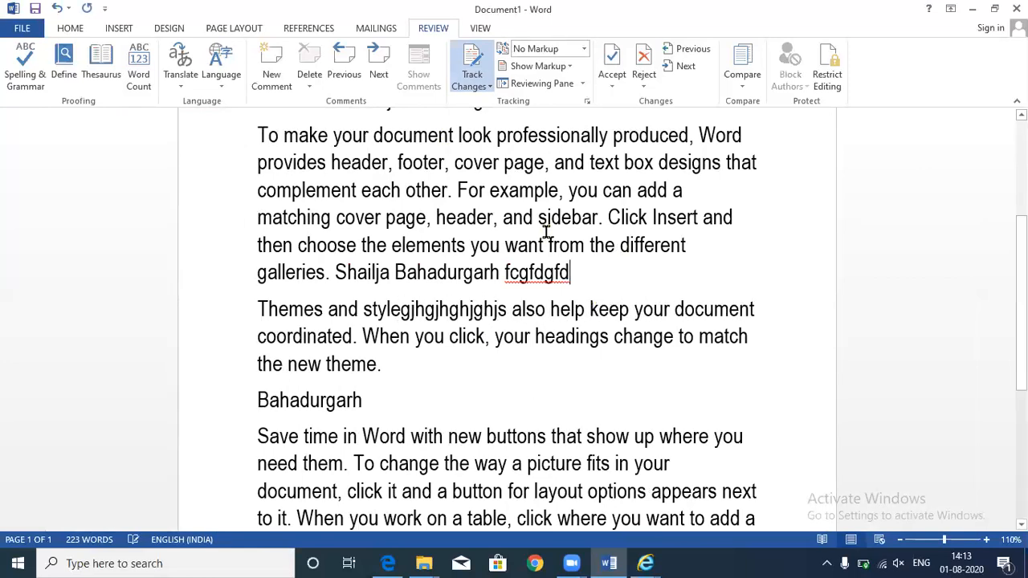
left_click(452, 218, "shift")
key("Delete")
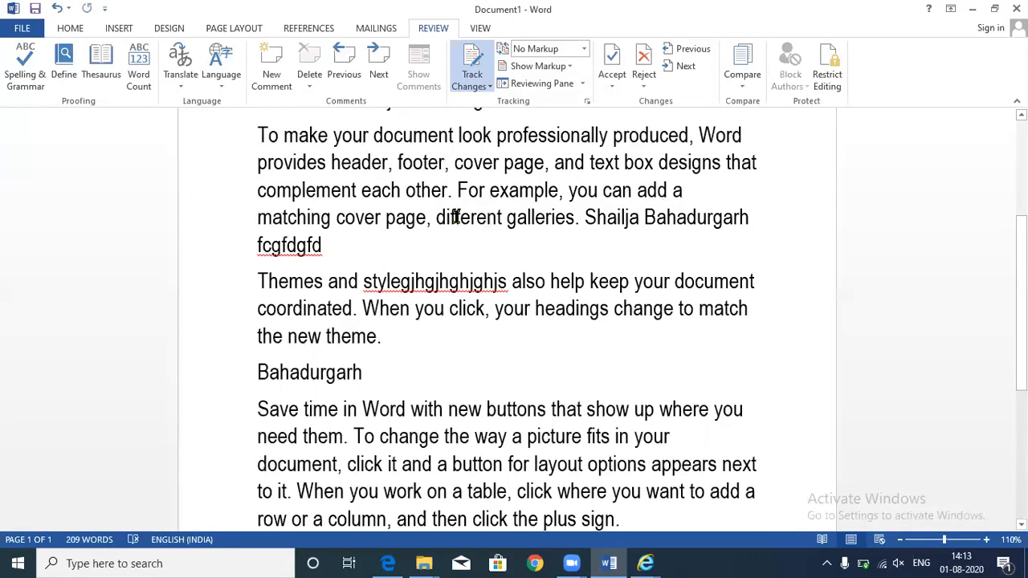
left_click(582, 50)
left_click(564, 88)
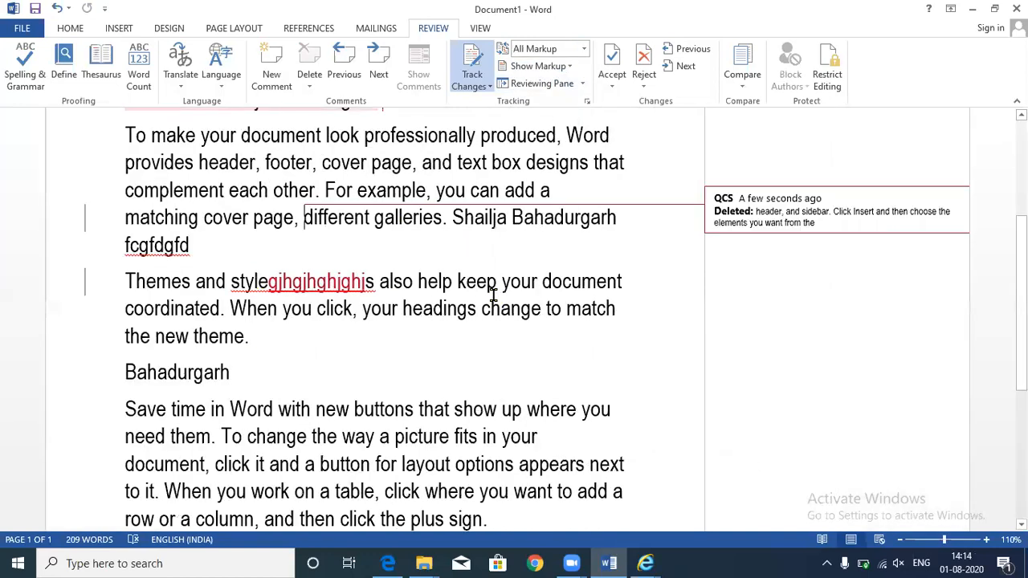
- Reject all tracked changes, then type 'cvxcv' inside the word 'each'
left_click(647, 85)
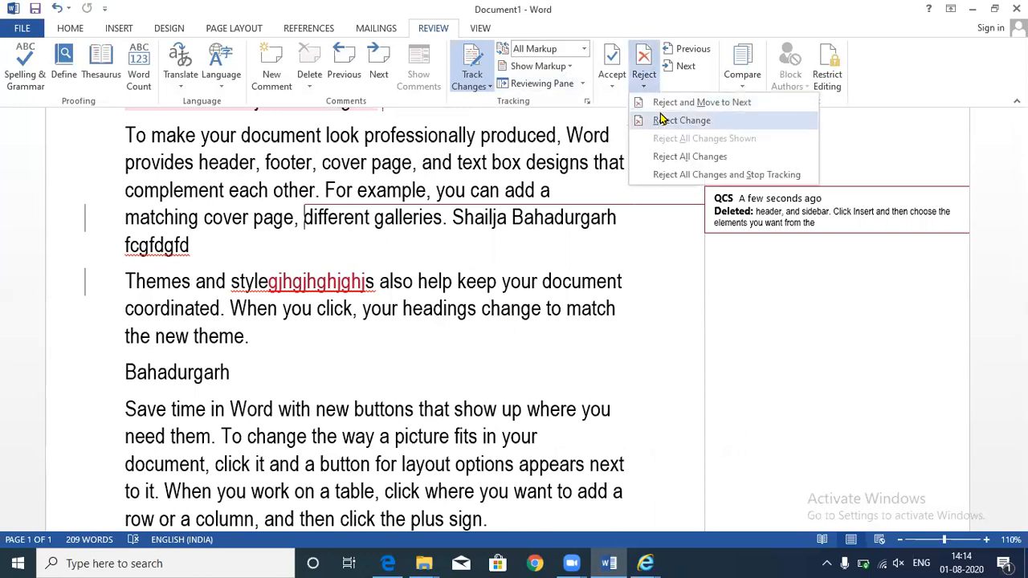
left_click(666, 160)
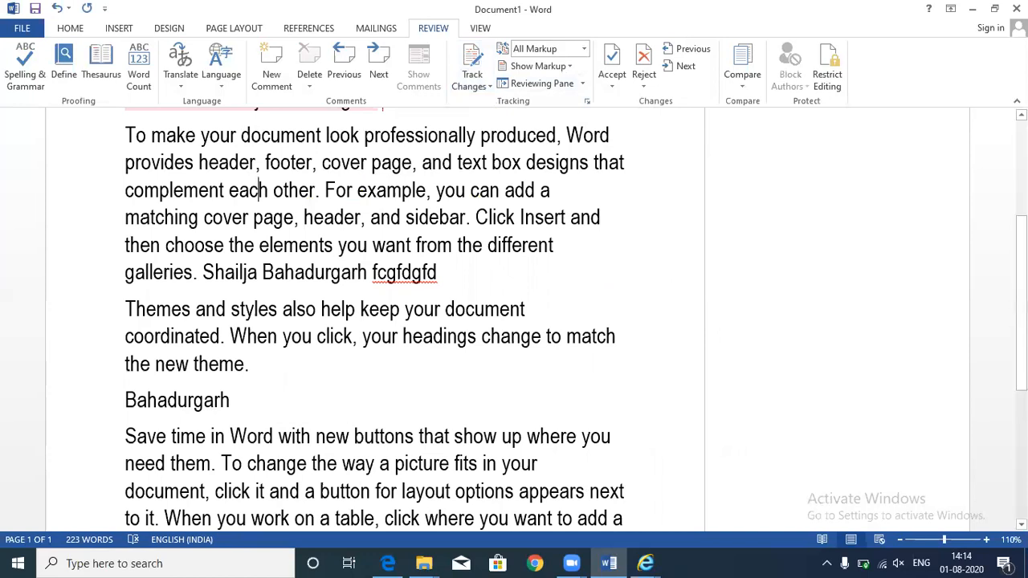
type("cvxcv")
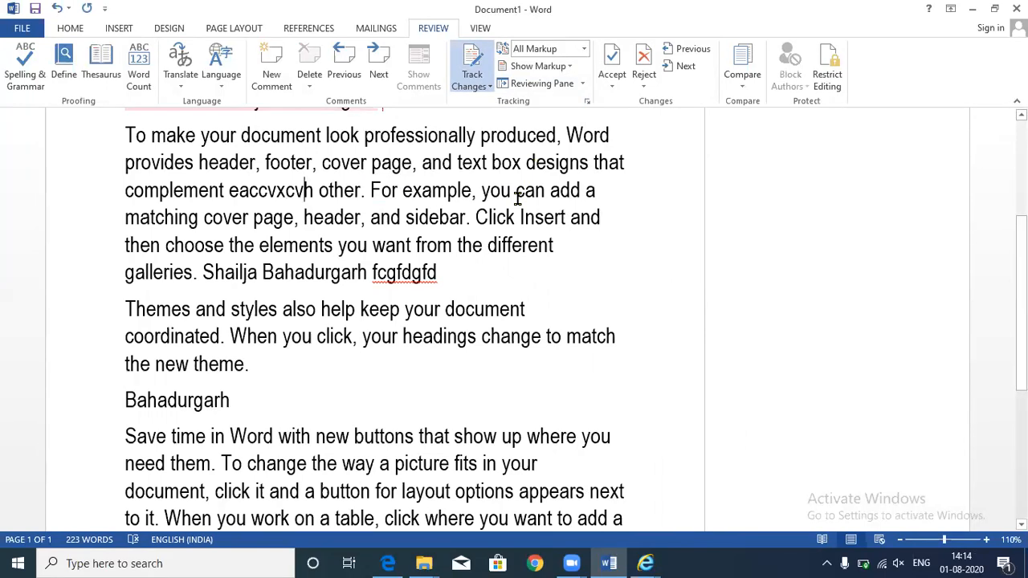
- Limit formatting to chosen styles, allow read-only editing, and start enforcing protection with a password
left_click(838, 89)
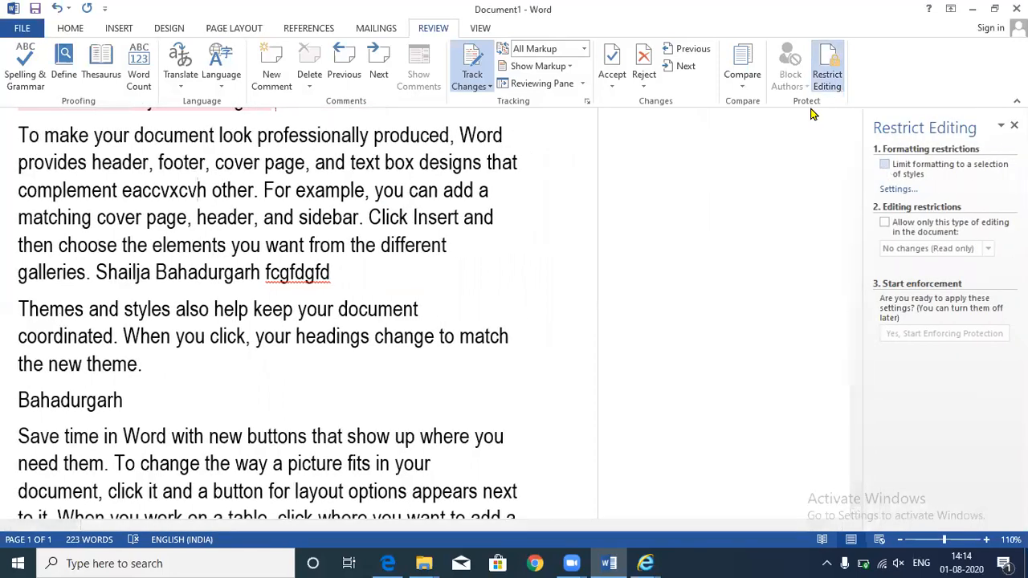
left_click(885, 166)
left_click(886, 223)
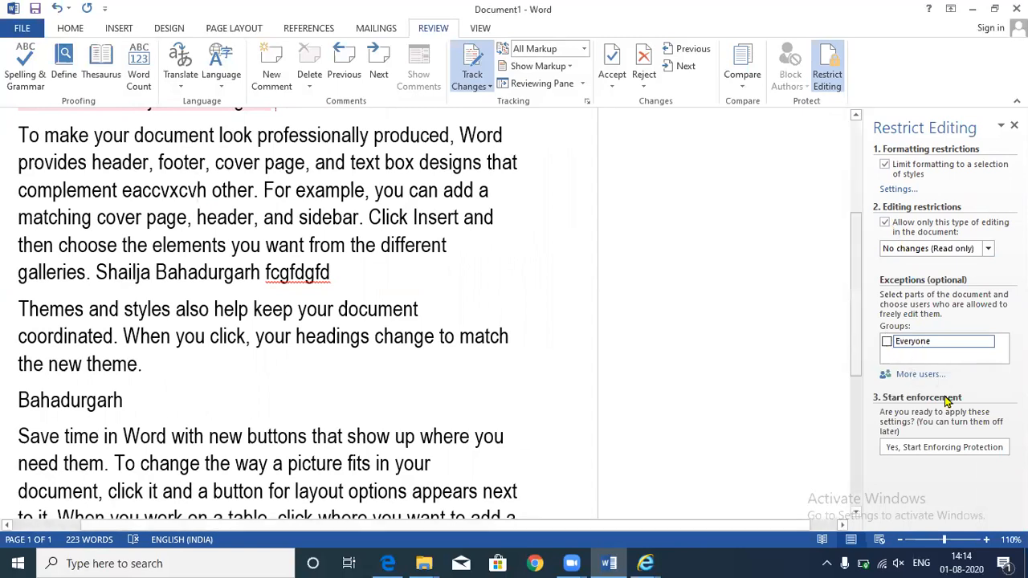
left_click(907, 450)
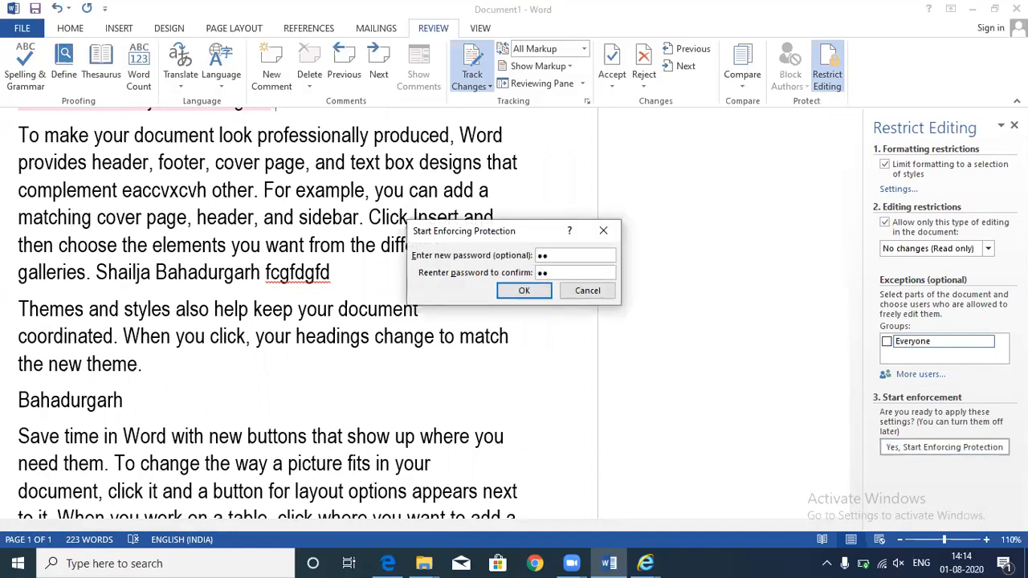
- Enforce the protection and confirm that edits to the document are blocked
key("Return")
key("BackSpace")
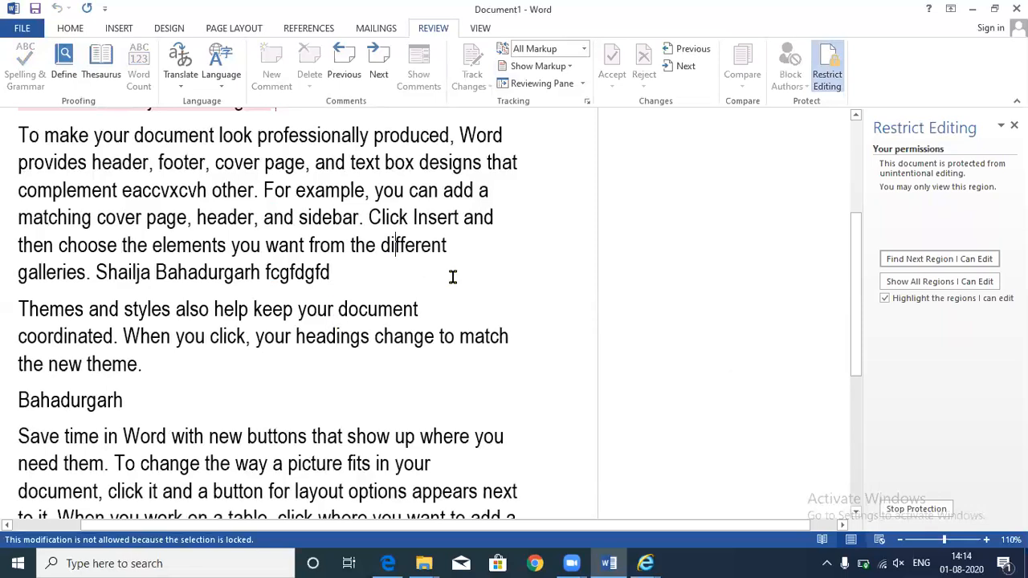
left_click(491, 312)
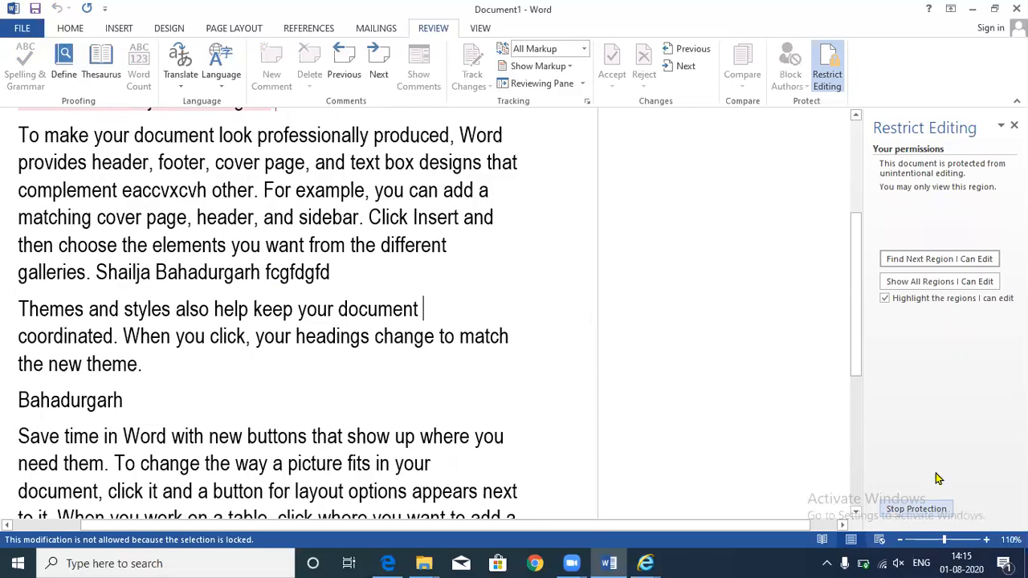
- Stop the document protection by entering its password
left_click(912, 509)
type("12")
key("Return")
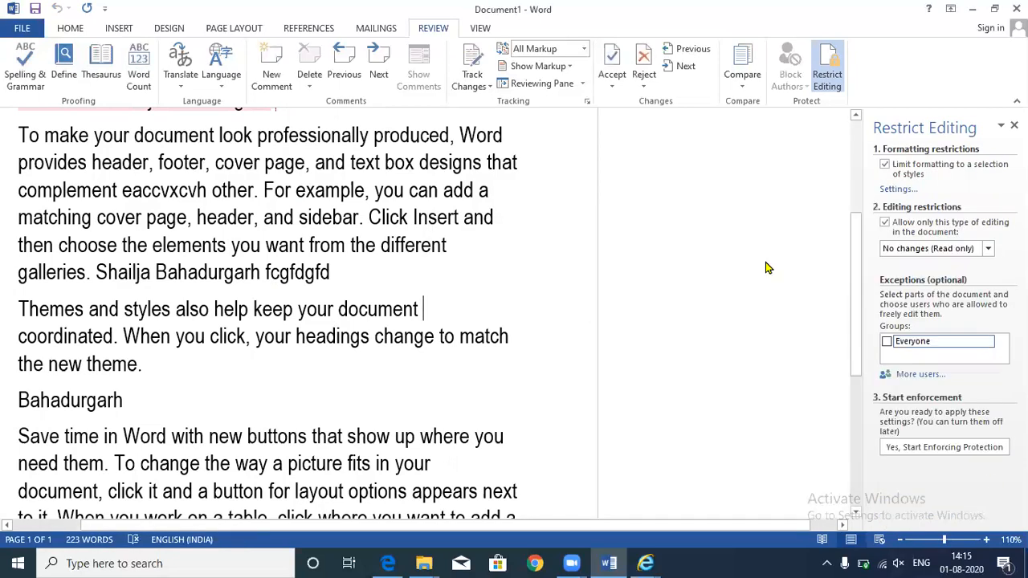
- Insert 'bvnbcvn' inside the word 'document', then switch to Read Mode
left_click(364, 300)
type("bvnbcvn")
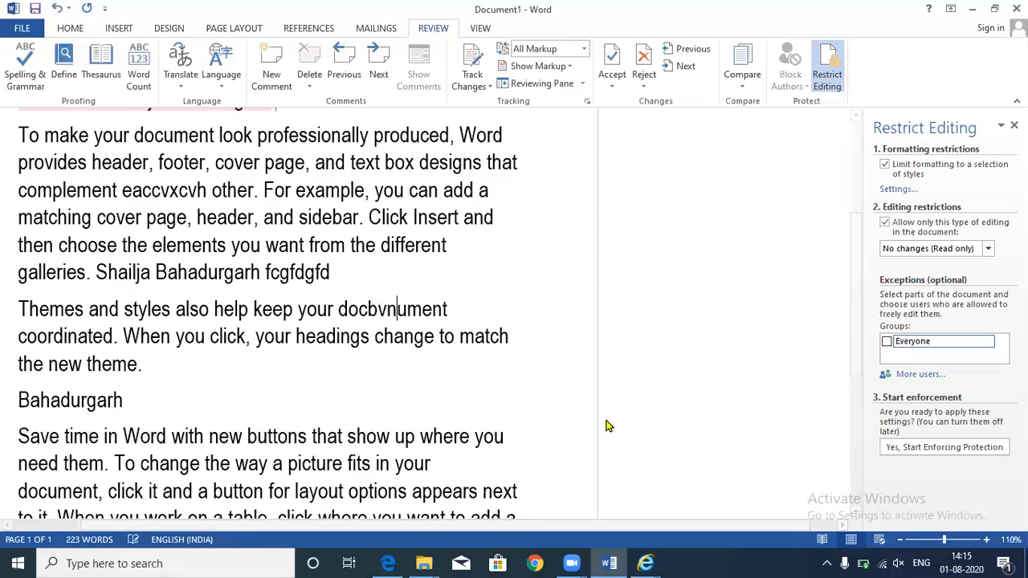
left_click(822, 540)
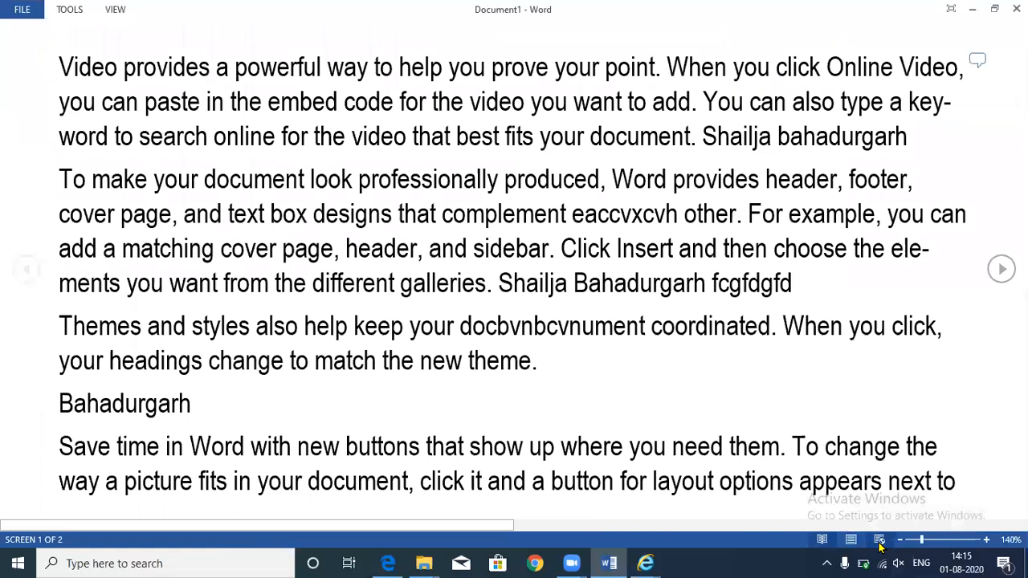
- Return to Print Layout and enforce password protection allowing only tracked changes
left_click(879, 541)
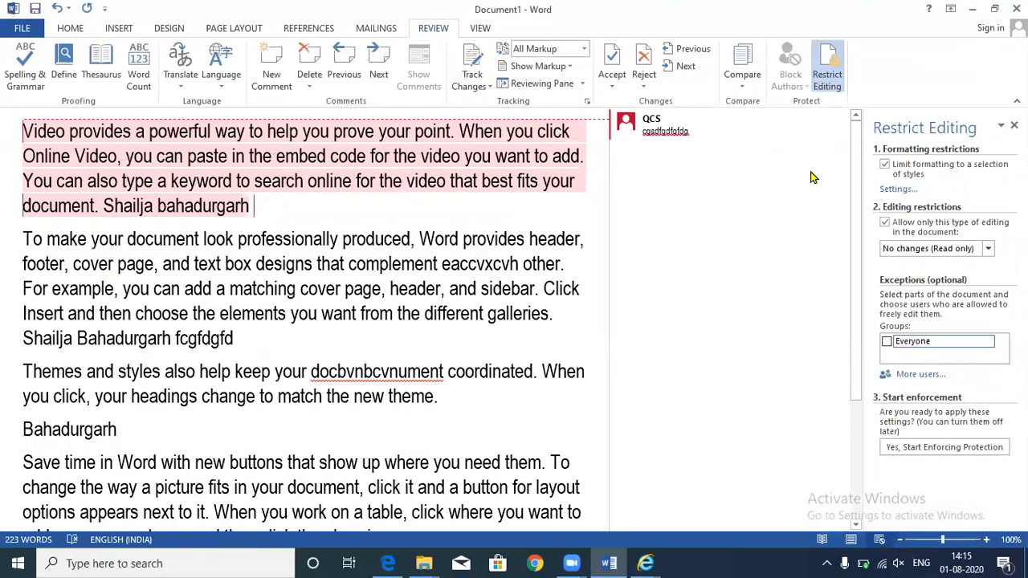
left_click(987, 250)
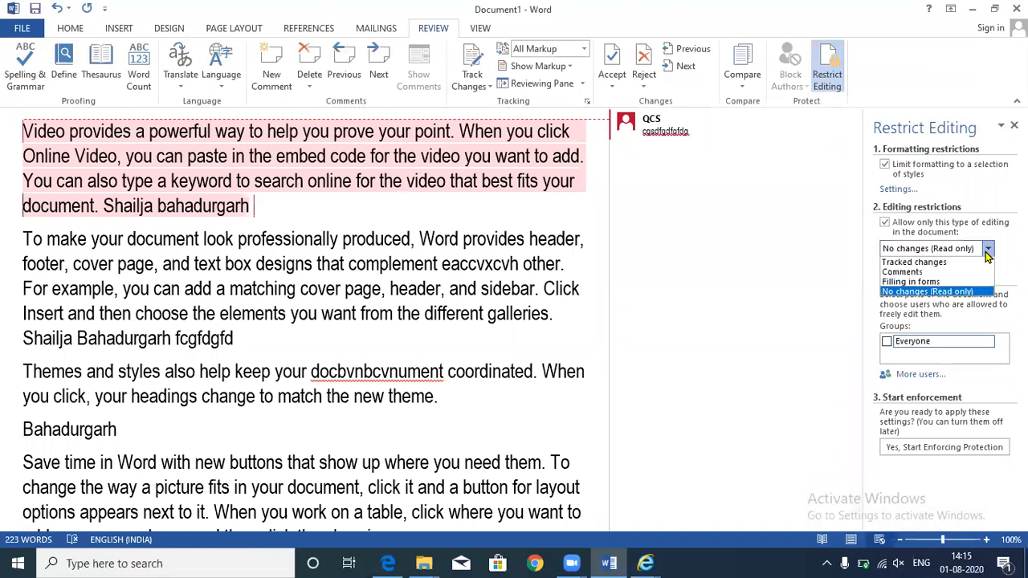
left_click(938, 270)
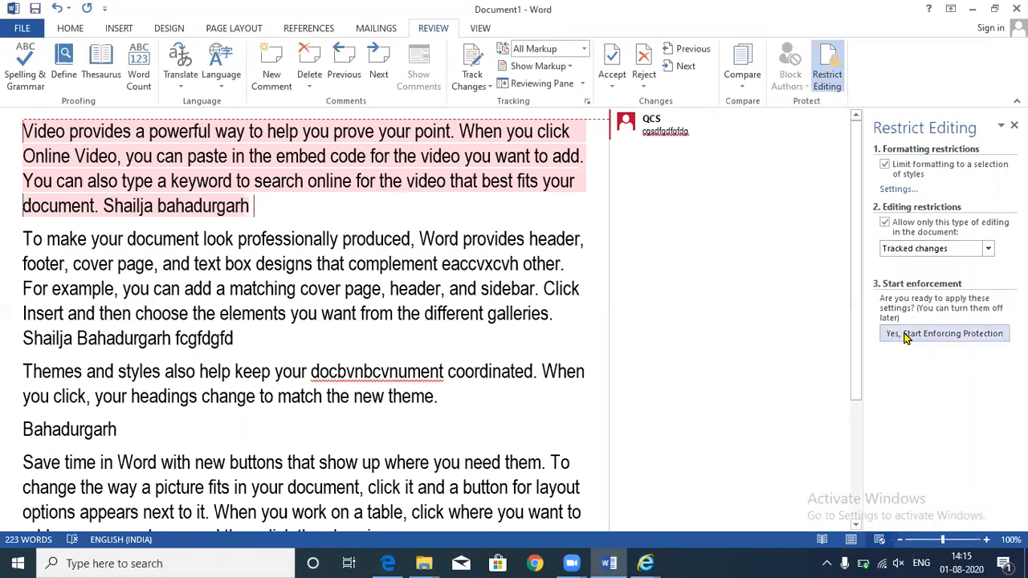
left_click(905, 334)
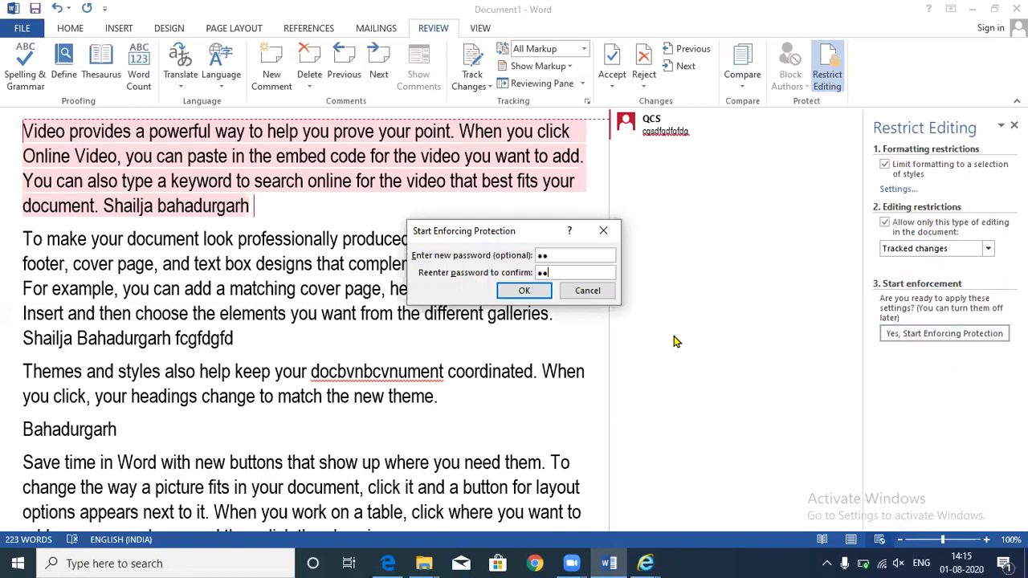
left_click(509, 294)
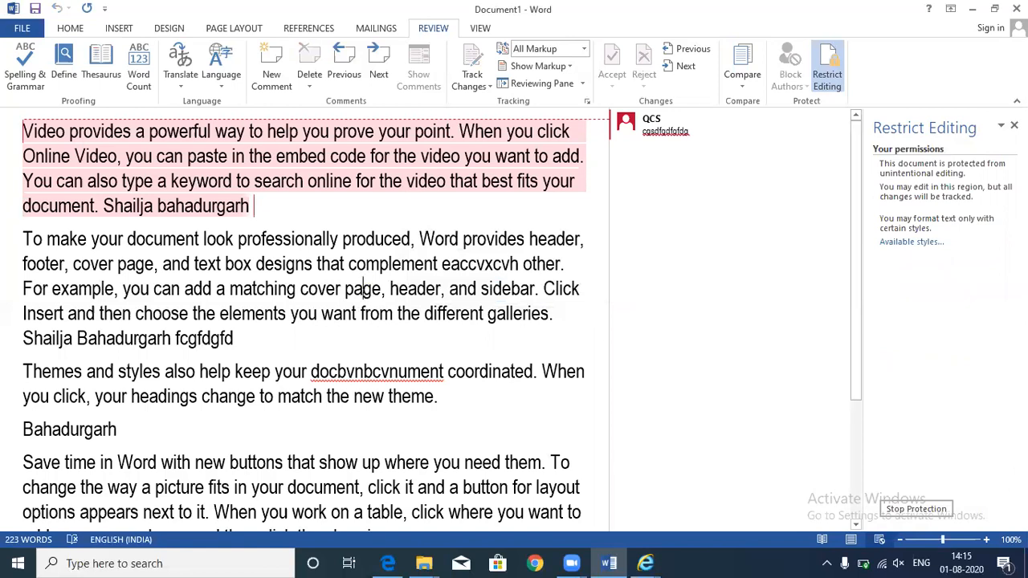
- Type 'hsdjfhjkhsdkjf', delete two passages, and type 'dsfdsfsdfsdf' as tracked changes
left_click(363, 289)
type("hsdjfhjkhsdkjf")
left_click(229, 240)
left_click(333, 308, "shift")
key("Delete")
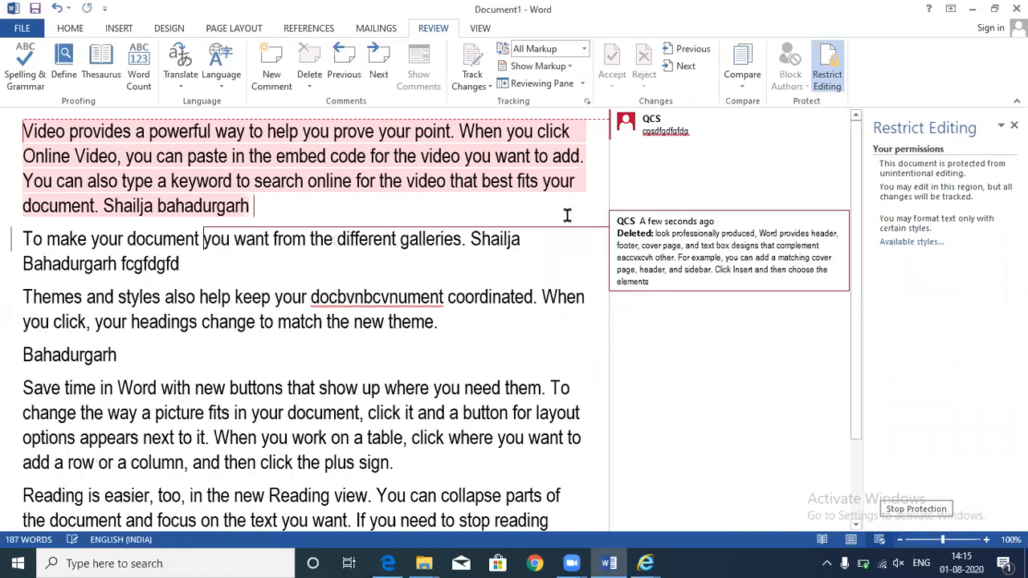
left_click_drag(291, 301, 358, 390)
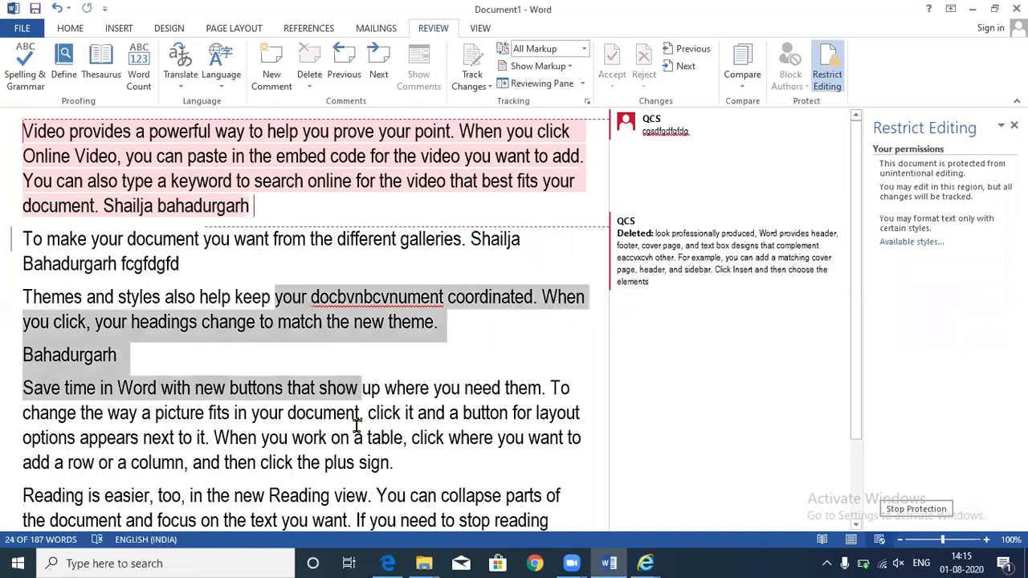
key("Delete")
type("dsfdsfsdfsdf")
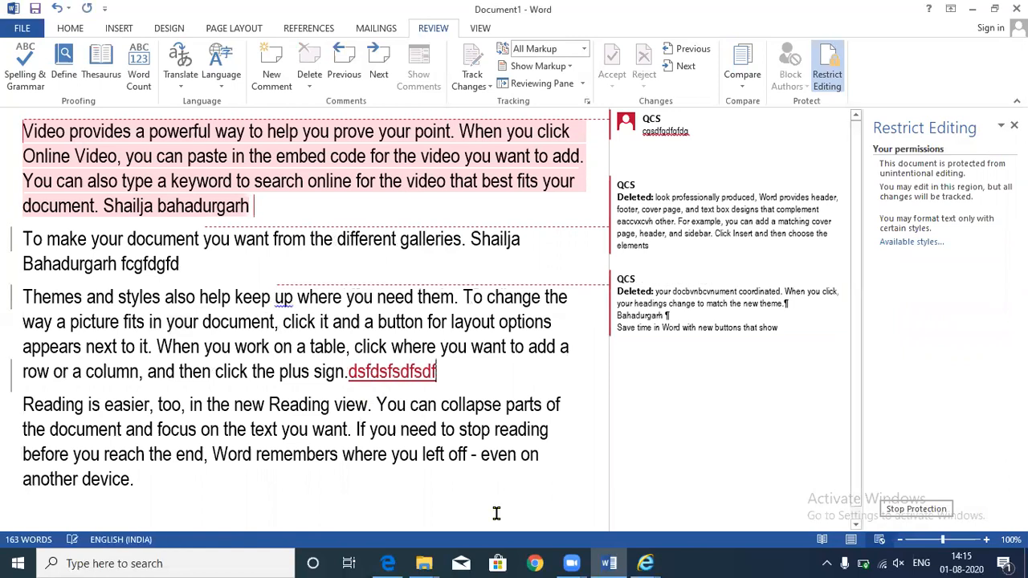
- Insert 'sdfsdfgsd' in the Reading paragraph and replace stray text with 'ddsfsdfds'
left_click(229, 405)
type("sdfsdfgsd")
left_click_drag(352, 370, 468, 382)
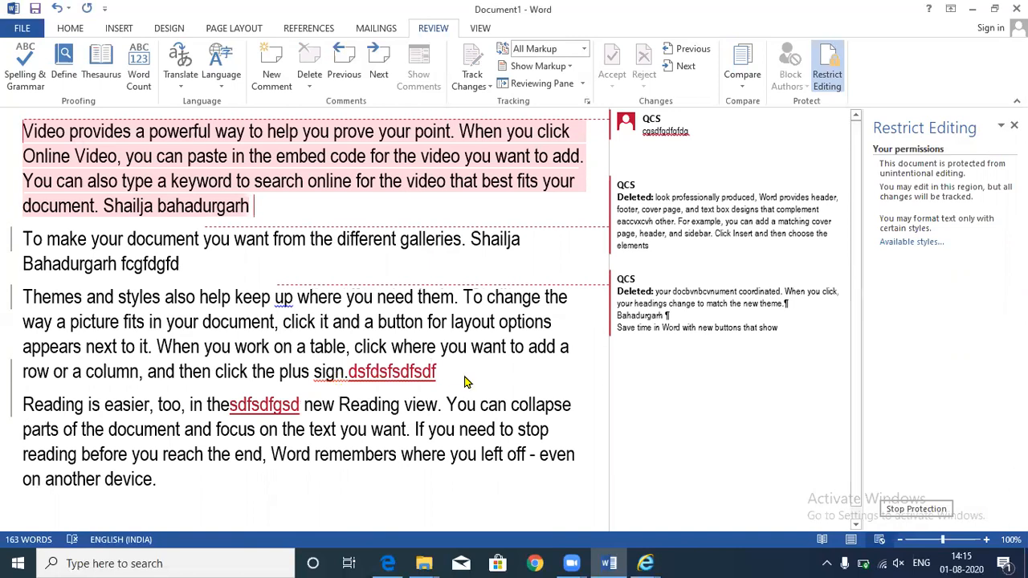
key("BackSpace")
type("dds")
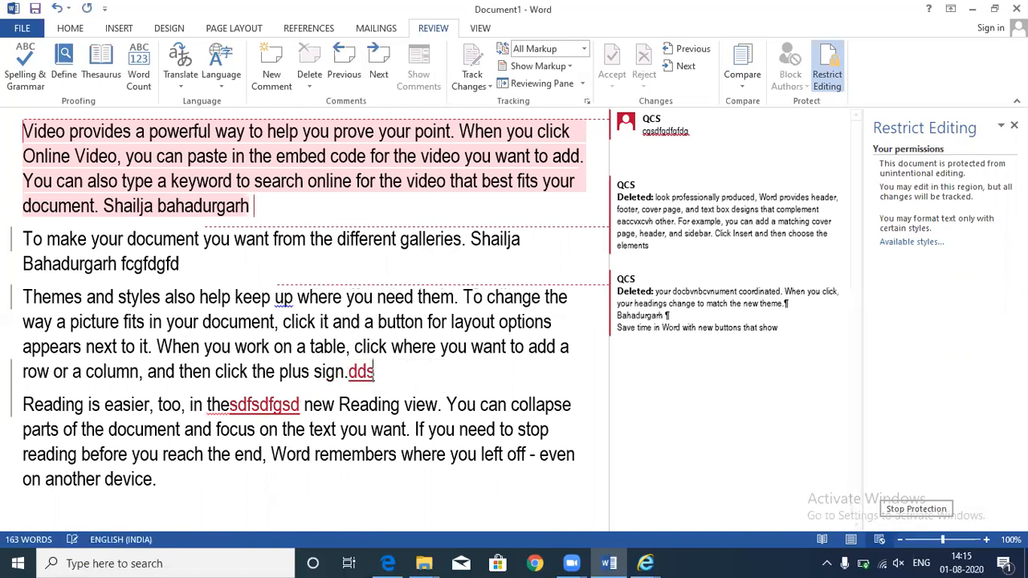
type("fsdfds")
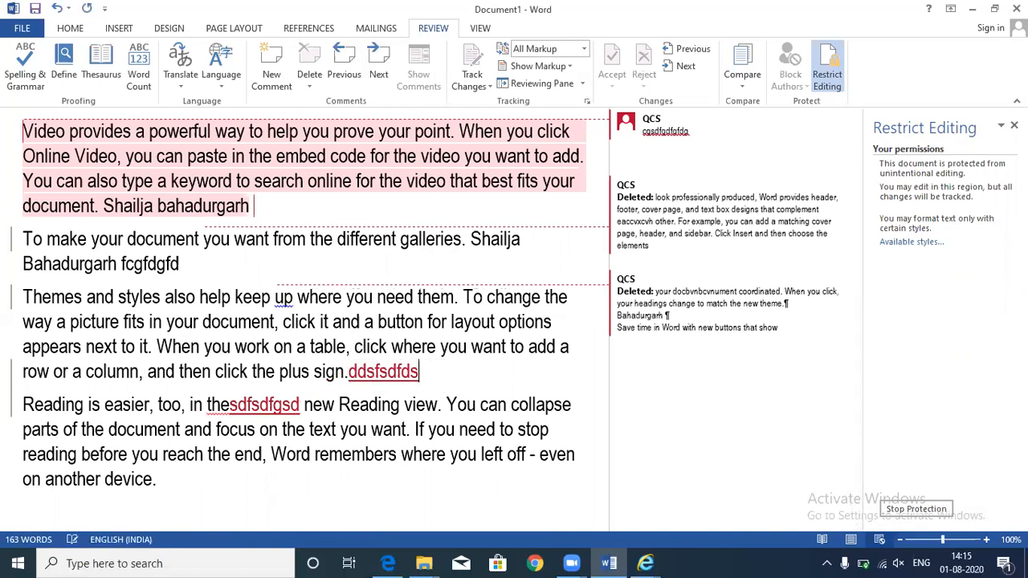
left_click_drag(207, 346, 249, 372)
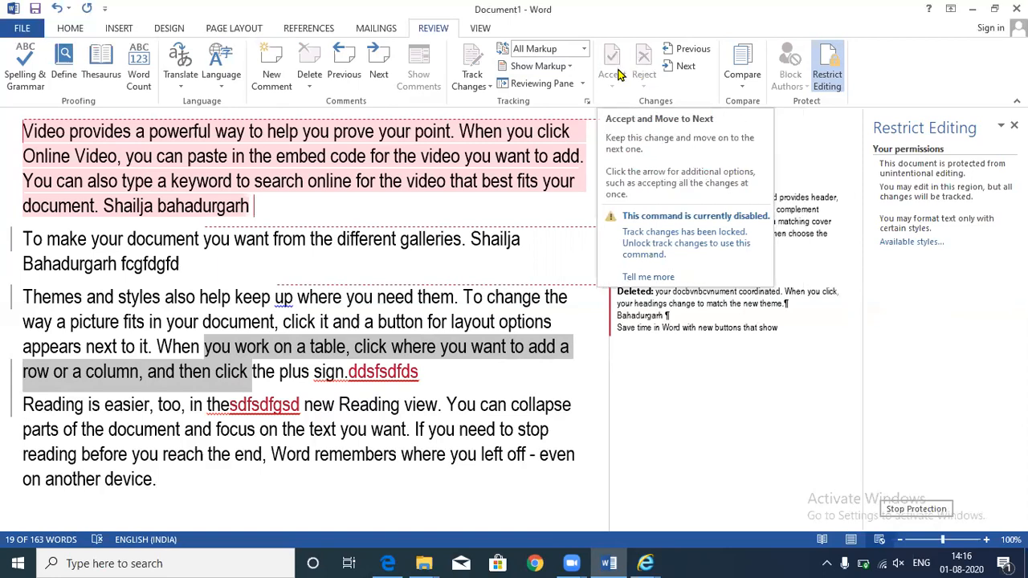
- Remove the protection with its password and reject the current tracked change
left_click(910, 514)
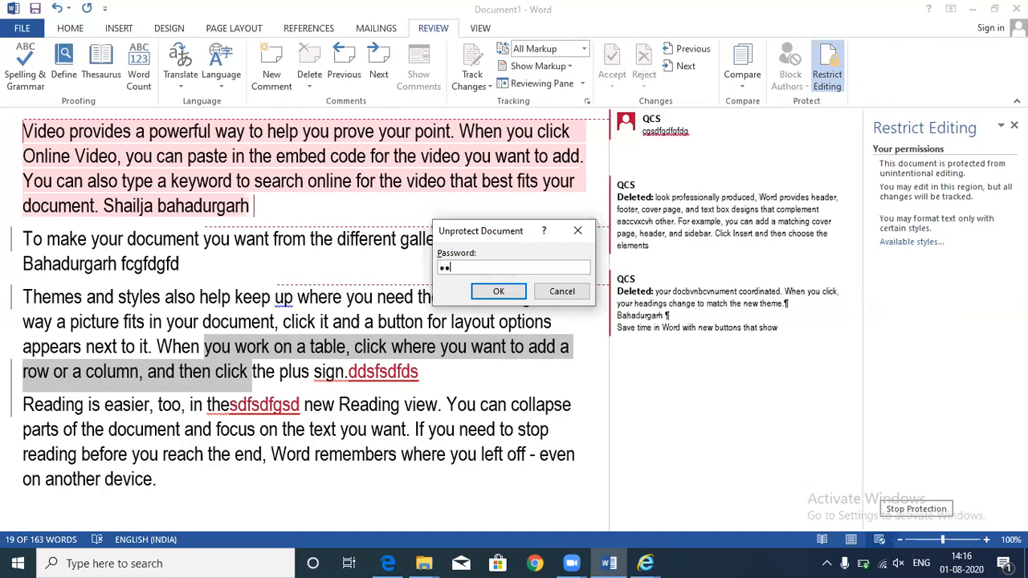
left_click(498, 290)
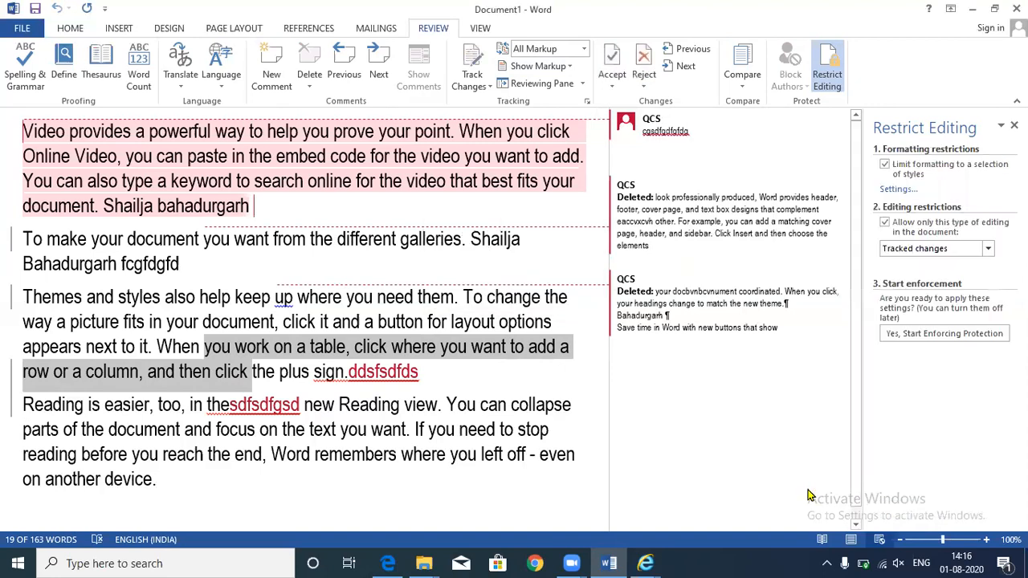
left_click(652, 77)
left_click(663, 103)
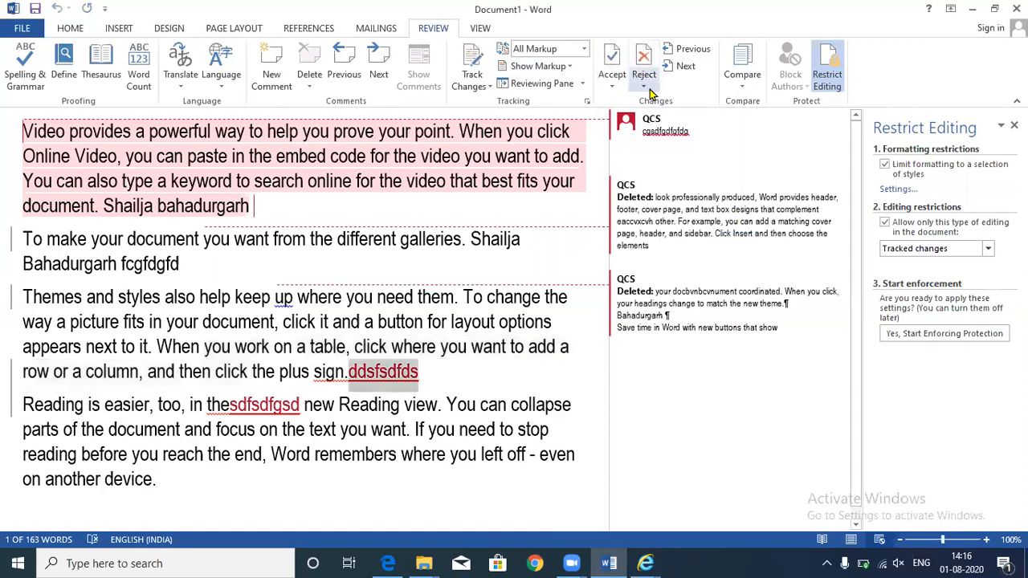
- Reject all remaining tracked changes and close the Restrict Editing pane
left_click(647, 83)
left_click(689, 157)
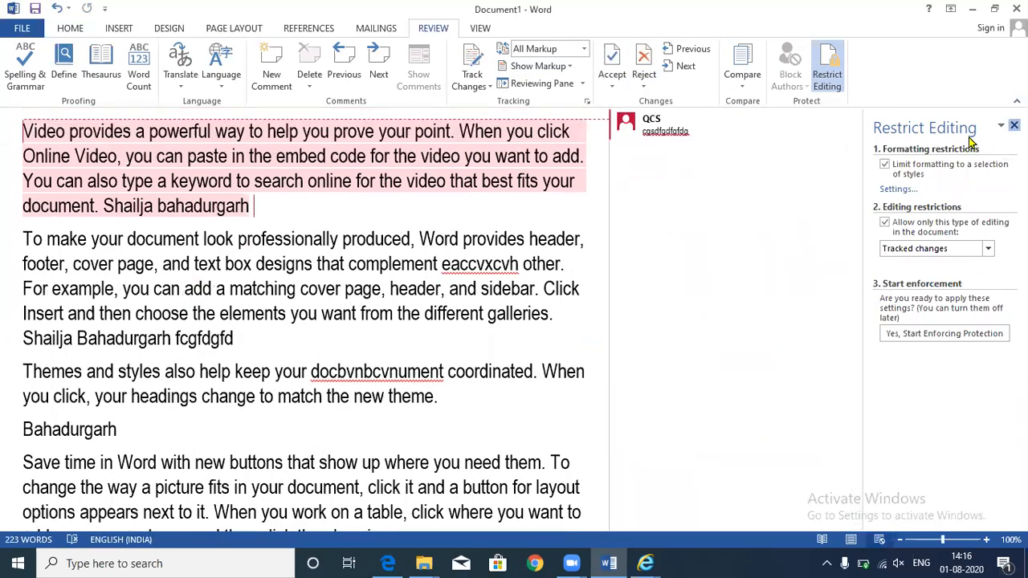
left_click(1014, 126)
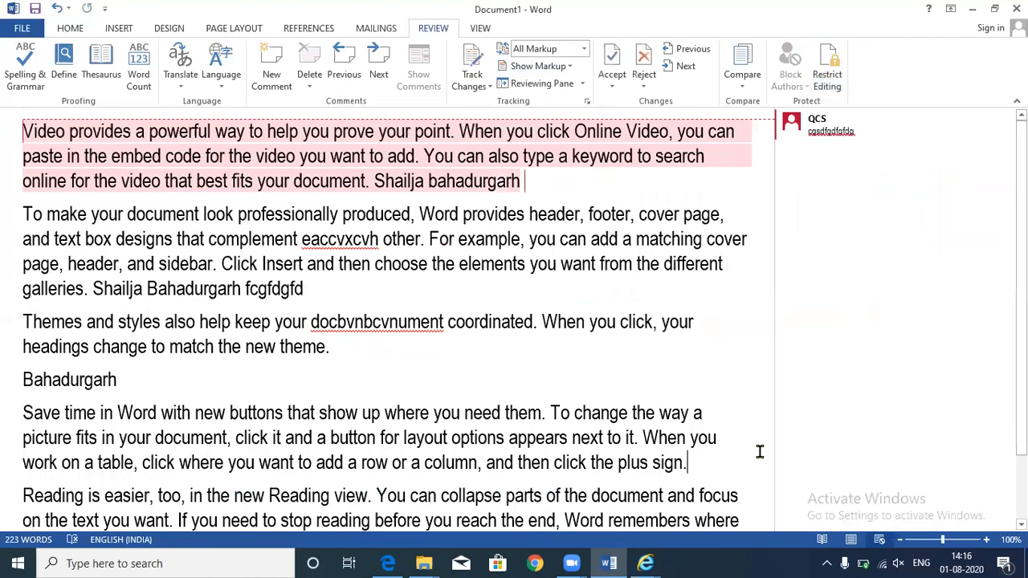
- Switch to Print Layout and jump to the start of the document
left_click(480, 29)
left_click(49, 70)
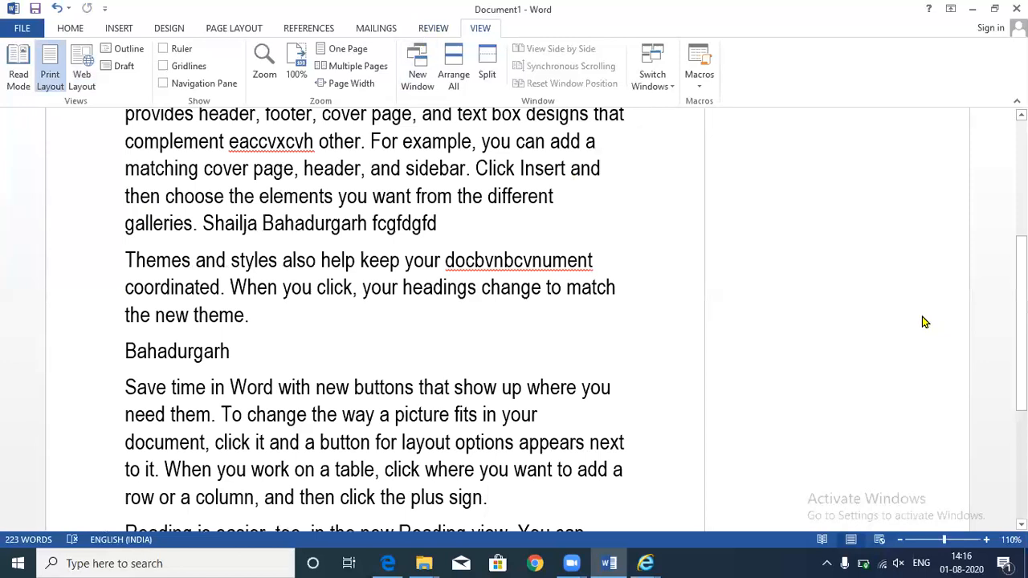
key("ctrl+Home")
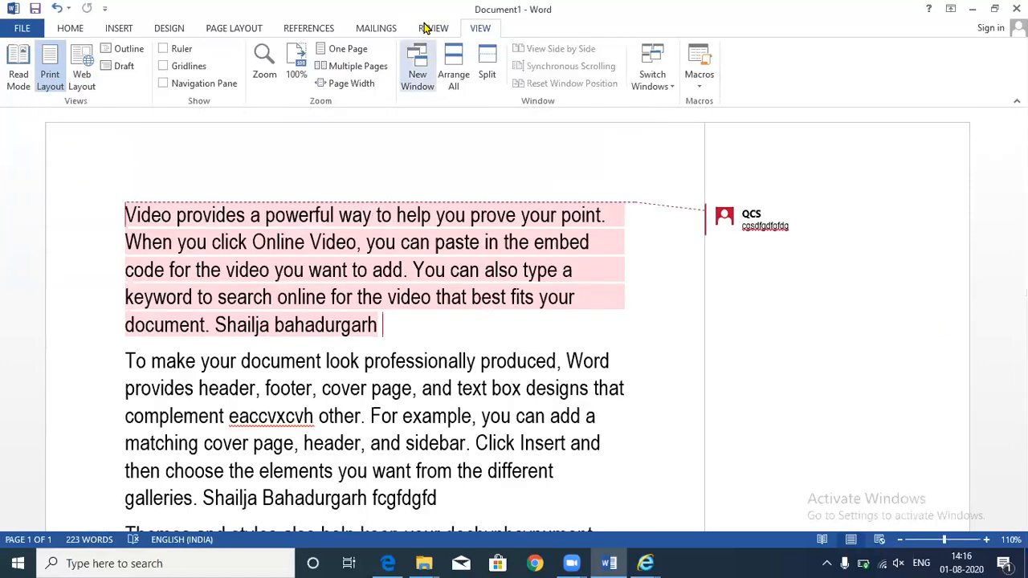
- Compare FNB (Chapter 1).docx as original with FNB (Chapter 5).docx as revised
left_click(430, 28)
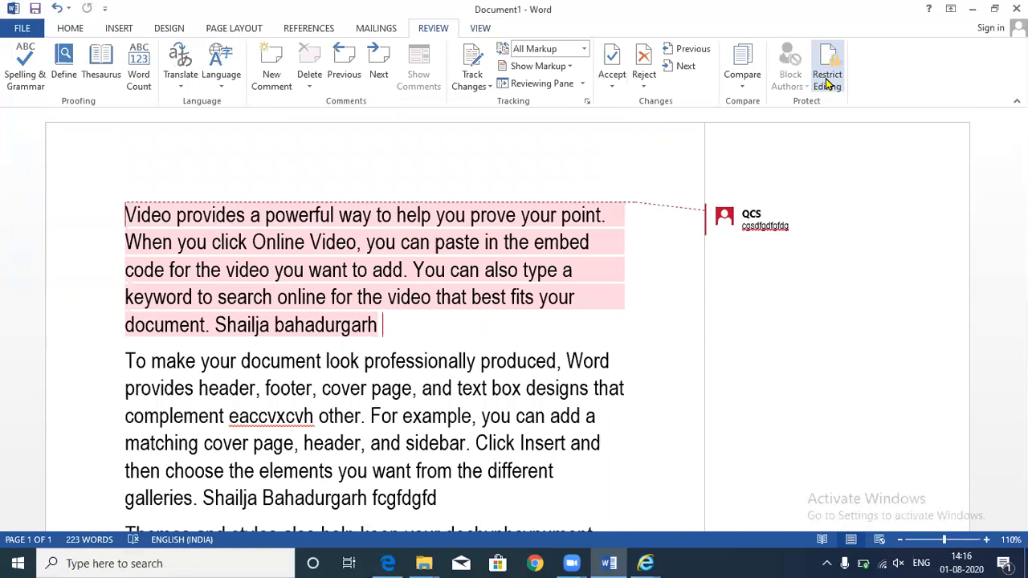
left_click(743, 83)
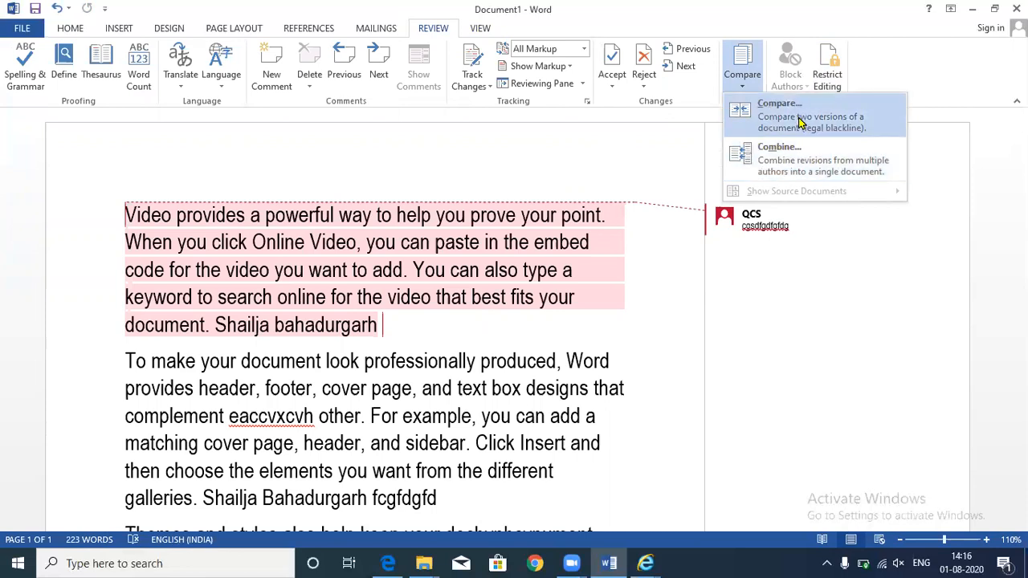
left_click(800, 122)
left_click(474, 249)
left_click(438, 284)
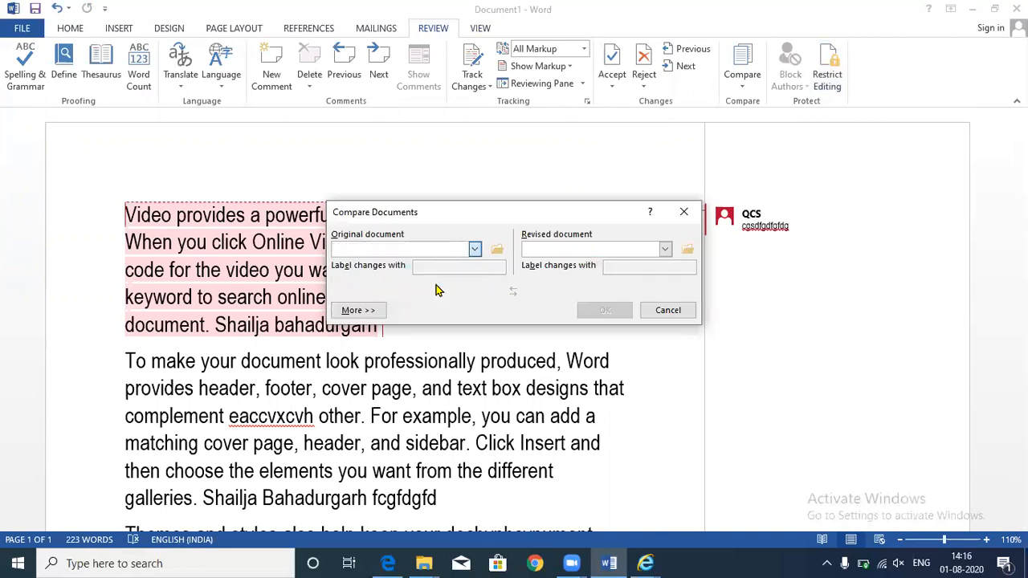
left_click(665, 248)
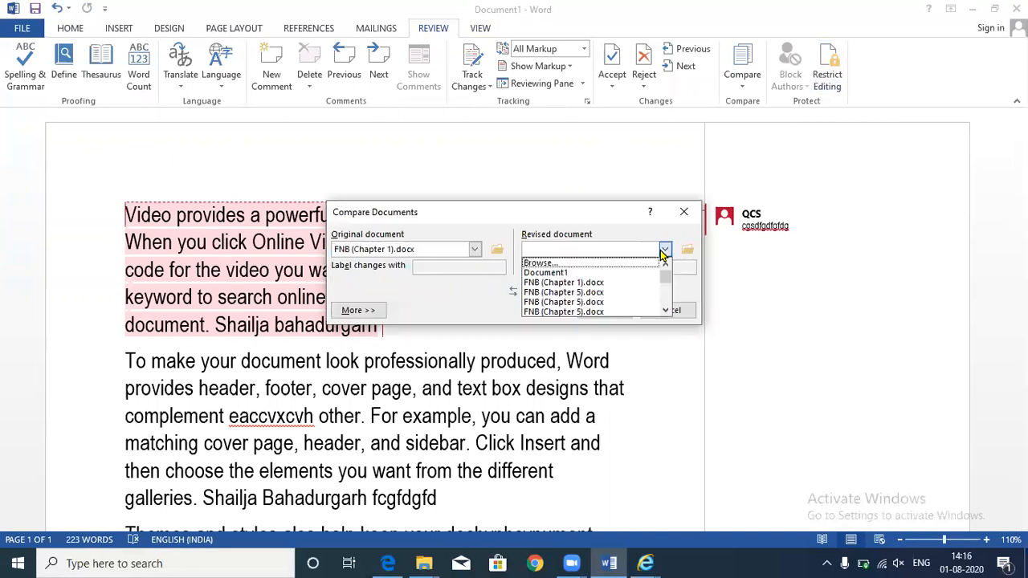
left_click(614, 292)
left_click(606, 310)
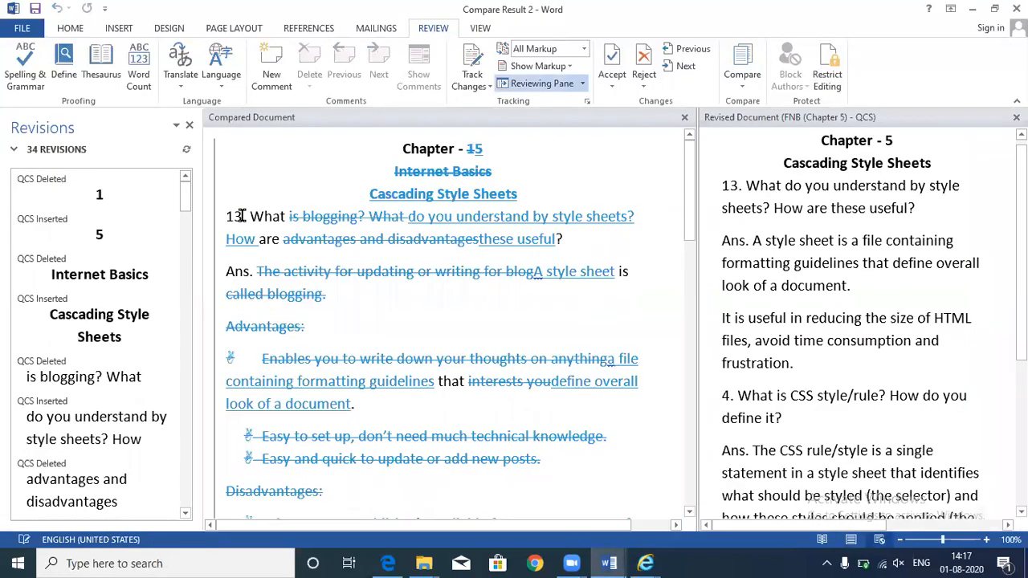
- Review the Chapter 1 vs Chapter 5 comparison, then close Compare Result 2 without saving
double_click(268, 216)
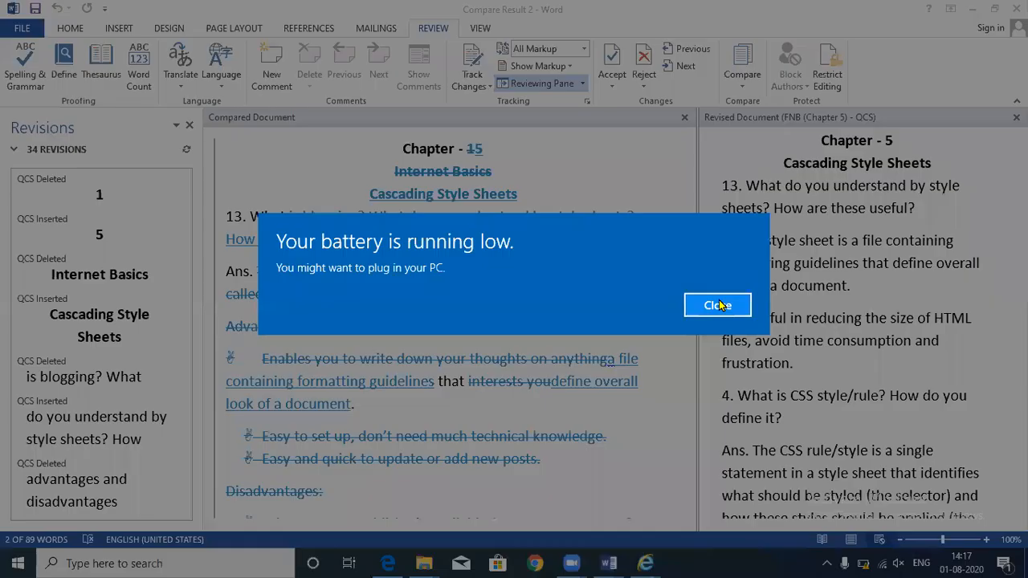
left_click(720, 305)
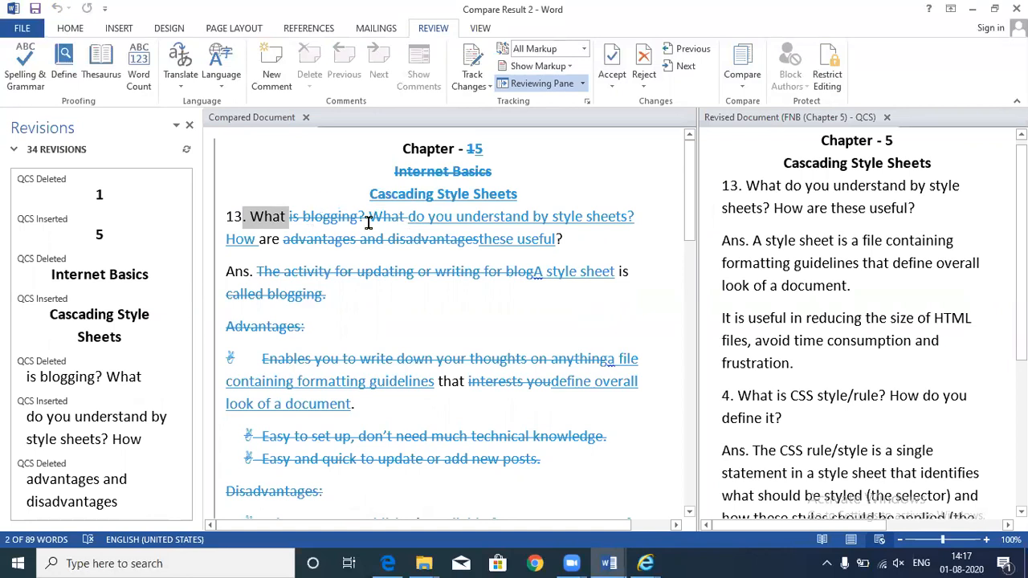
mouse_move(368, 223)
scroll(570, 240, "down", 2)
scroll(574, 249, "down", 4)
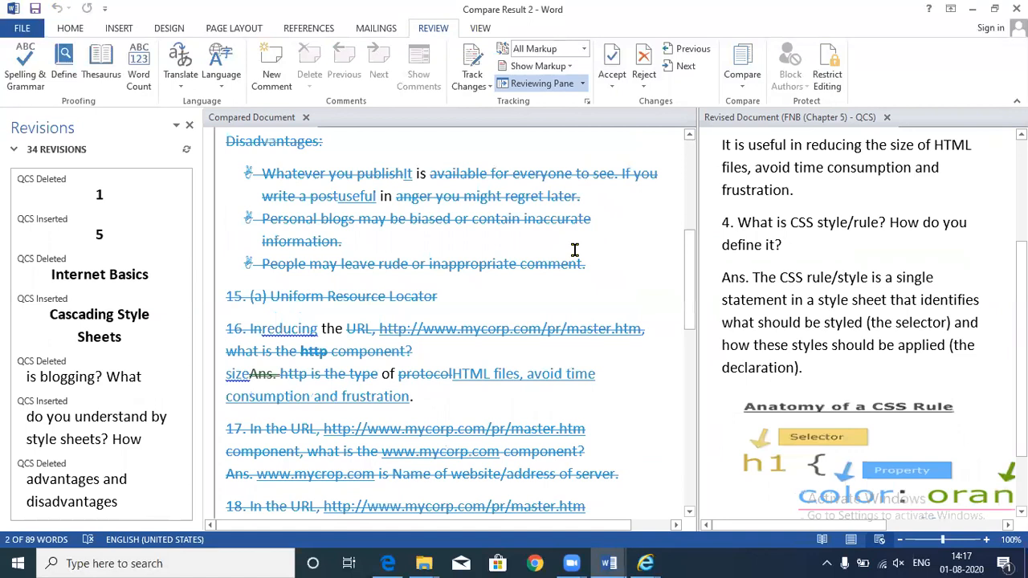
scroll(661, 218, "up", 5)
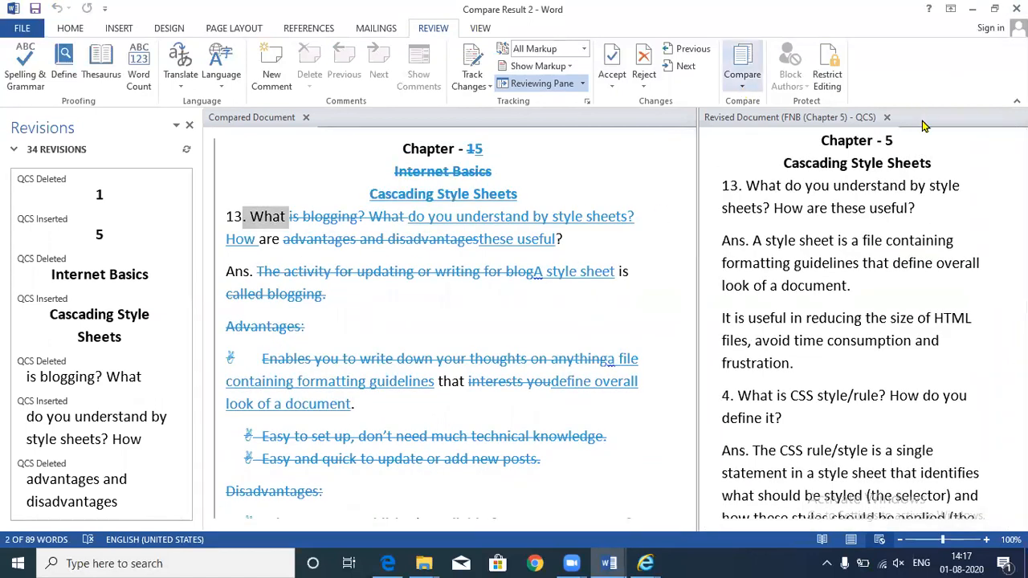
left_click(1017, 9)
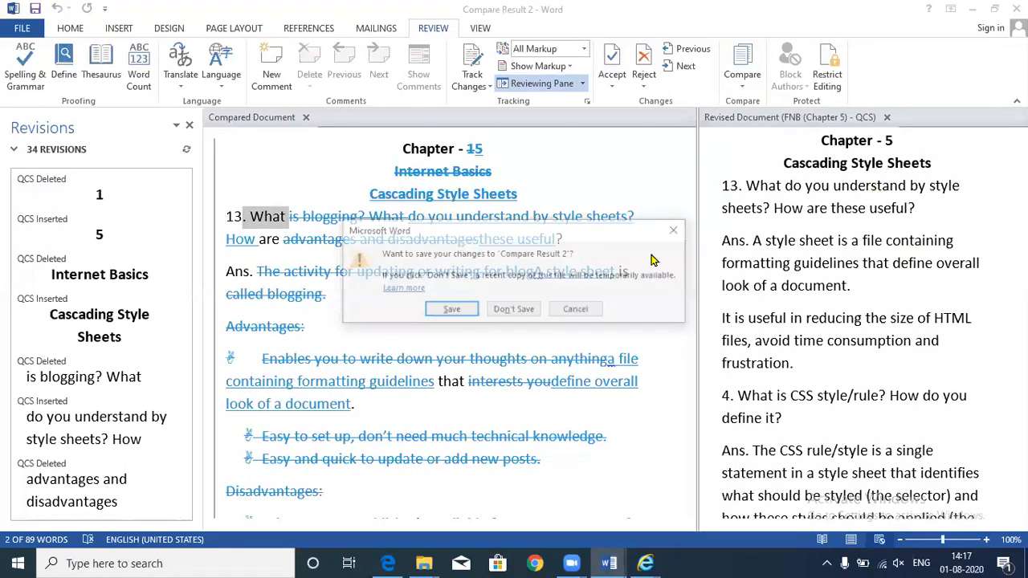
left_click(515, 310)
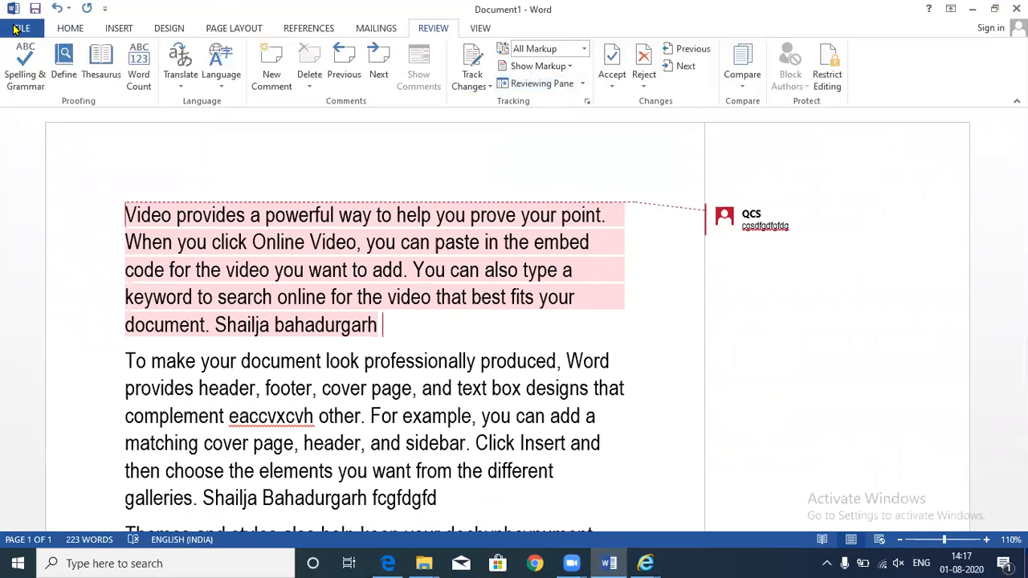
- Encrypt the document with a password, entered and confirmed, via File > Info > Protect Document
left_click(17, 29)
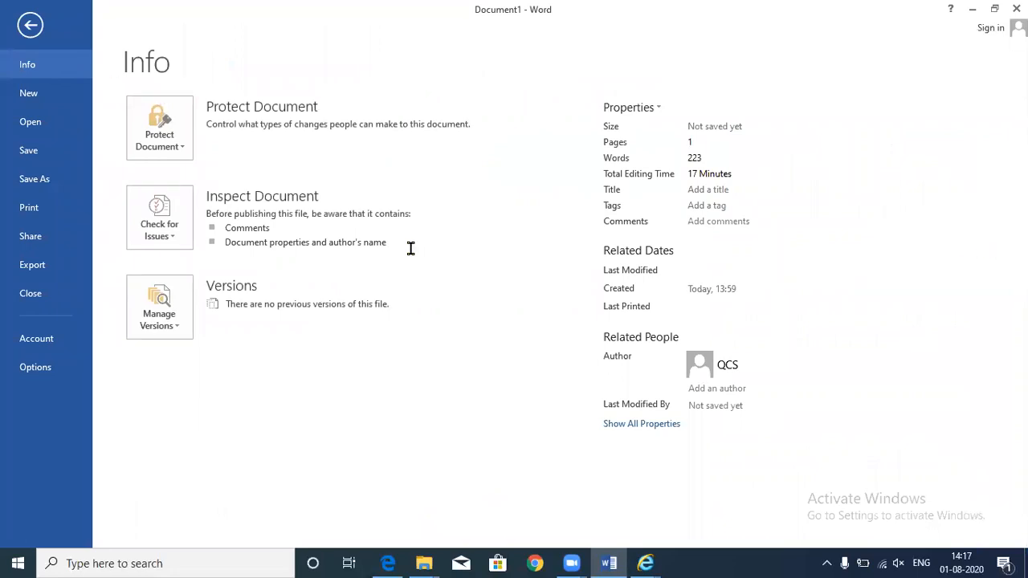
key("Escape")
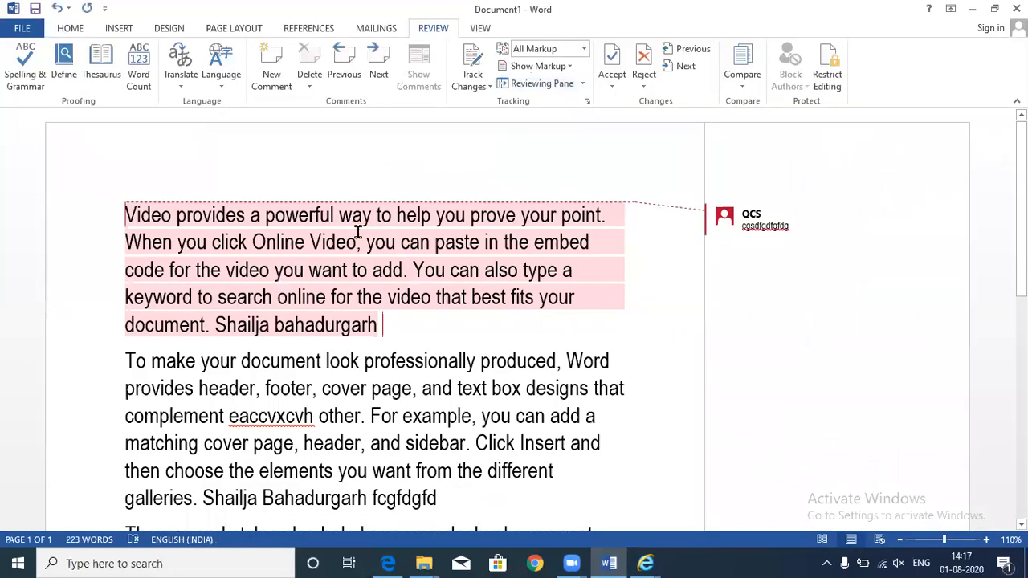
left_click(24, 31)
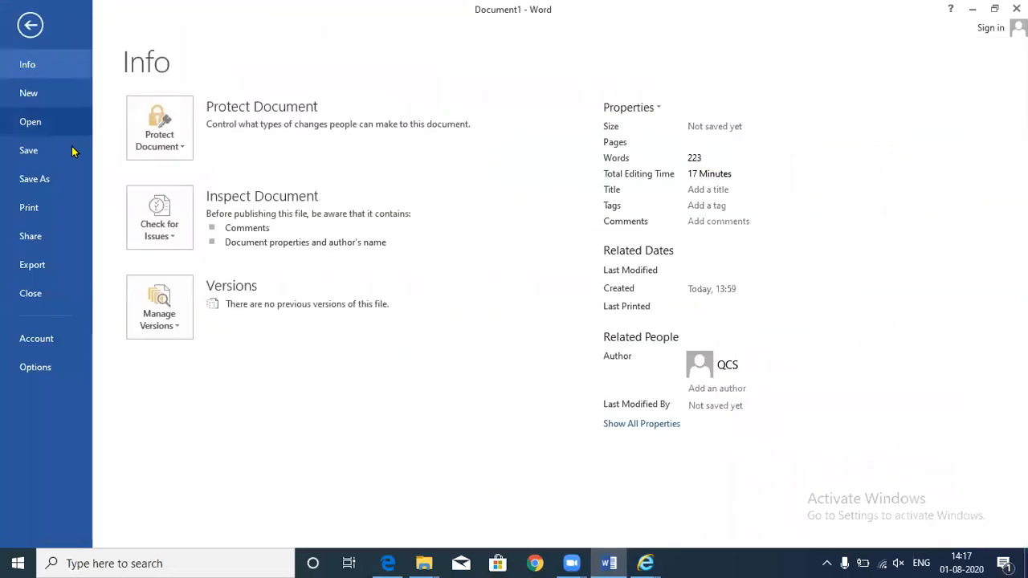
left_click(172, 150)
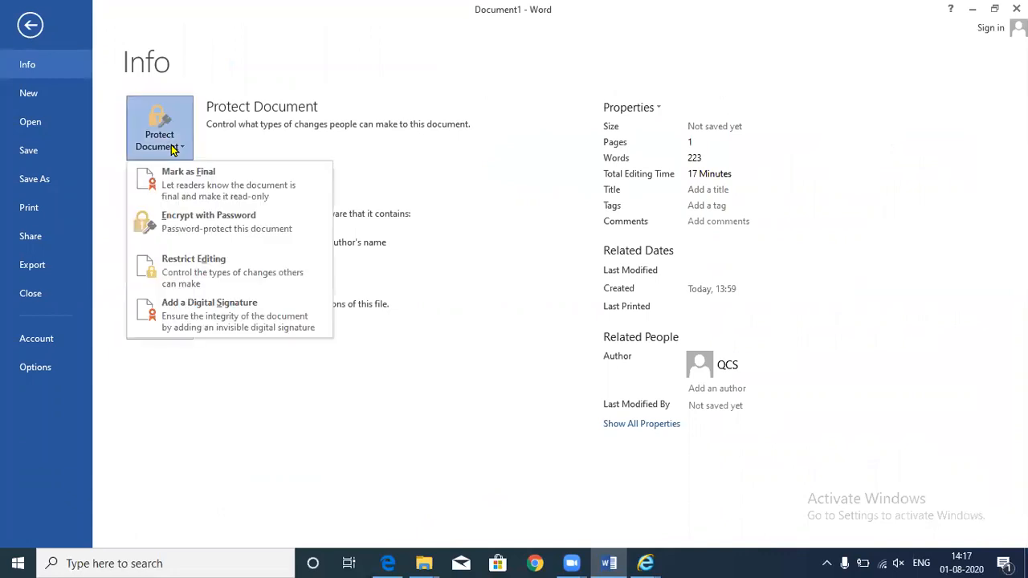
left_click(191, 229)
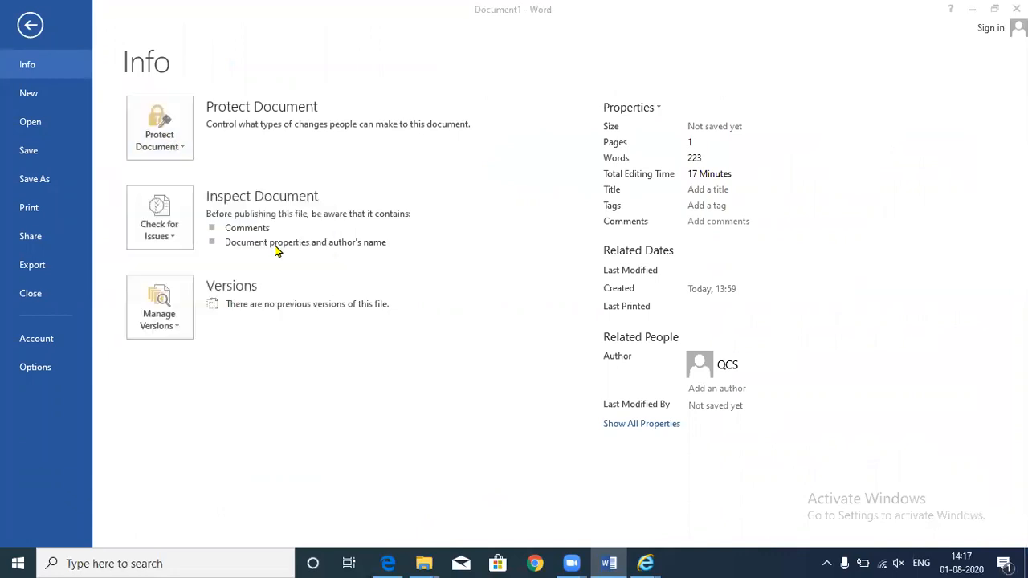
type("12")
key("Return")
type("12")
key("Return")
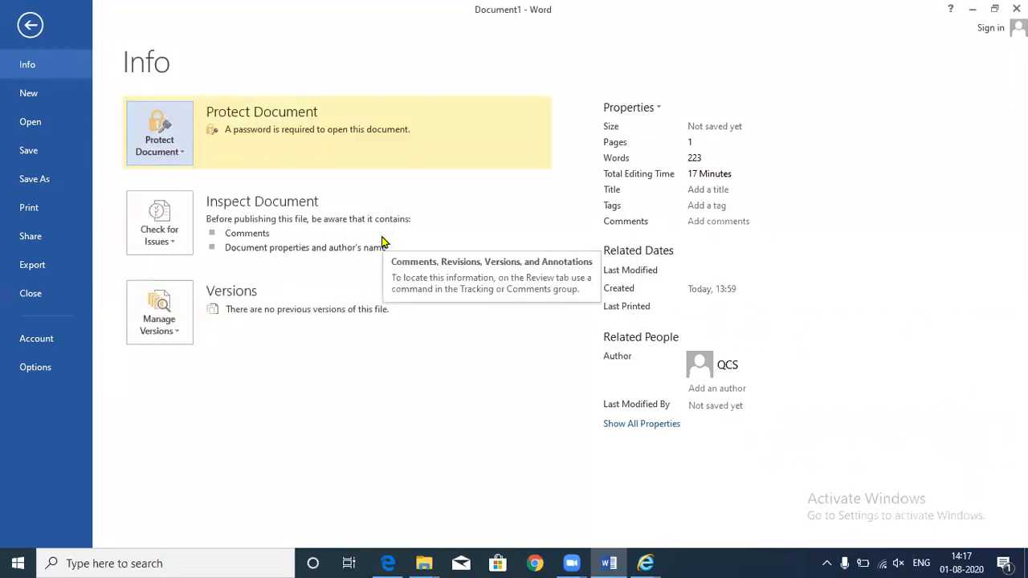
- Close Word, saving as 'Video provides a powerful way to help you prove your poin1'
key("Escape")
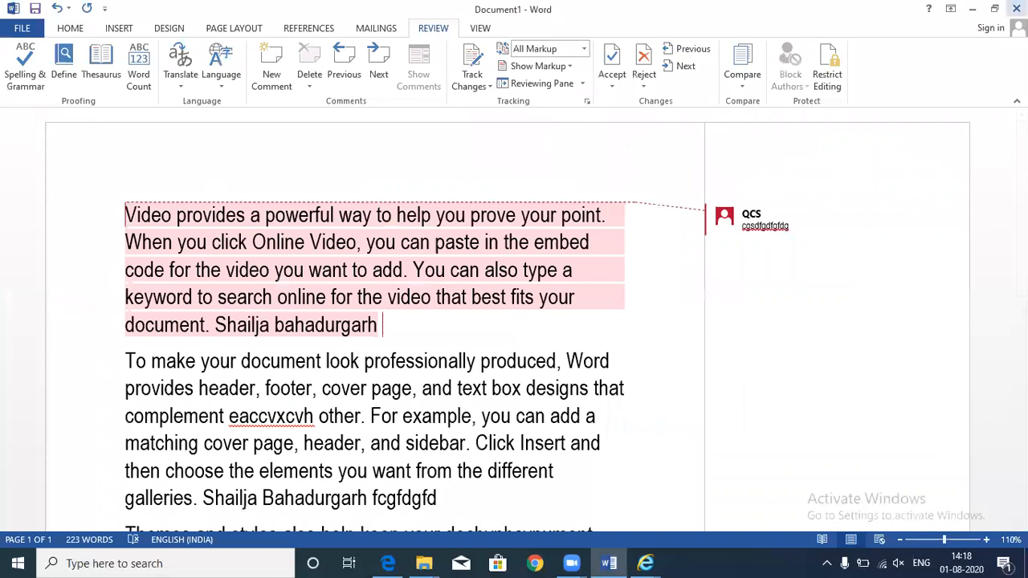
left_click(1015, 9)
left_click(472, 312)
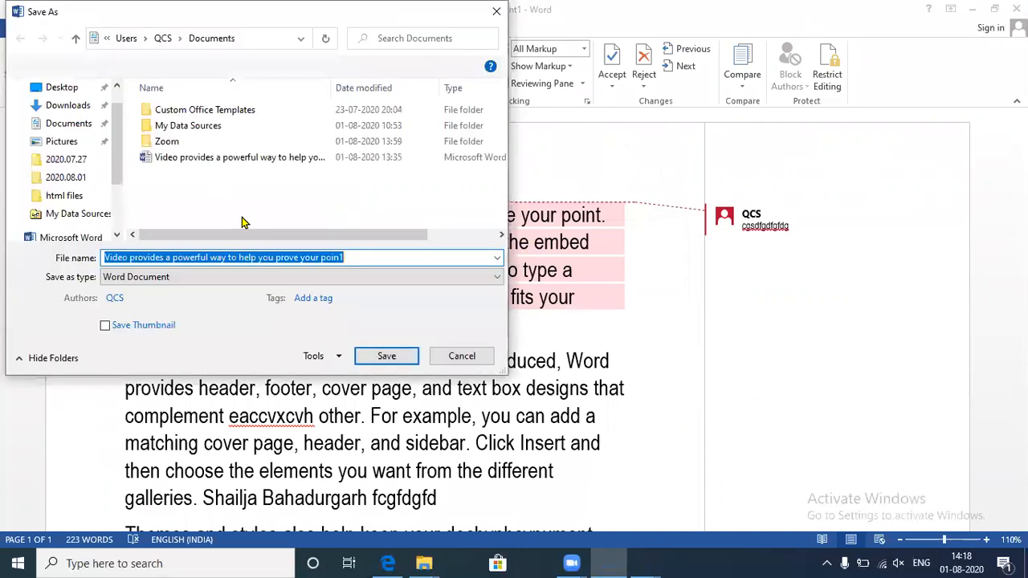
left_click(390, 355)
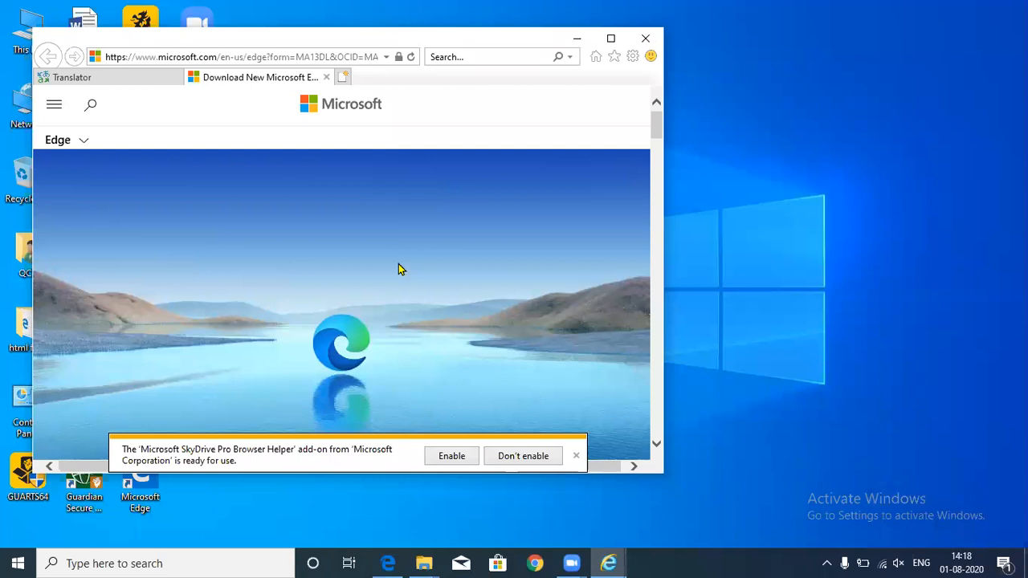
- Minimize the browser, search 'word' from the Start menu, and launch Word 2013
left_click(577, 39)
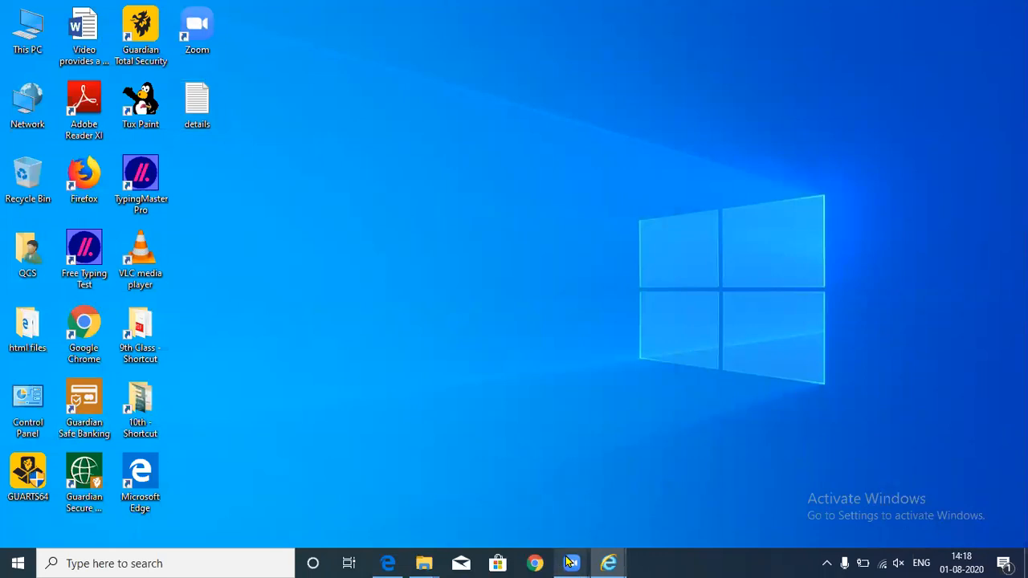
right_click(608, 562)
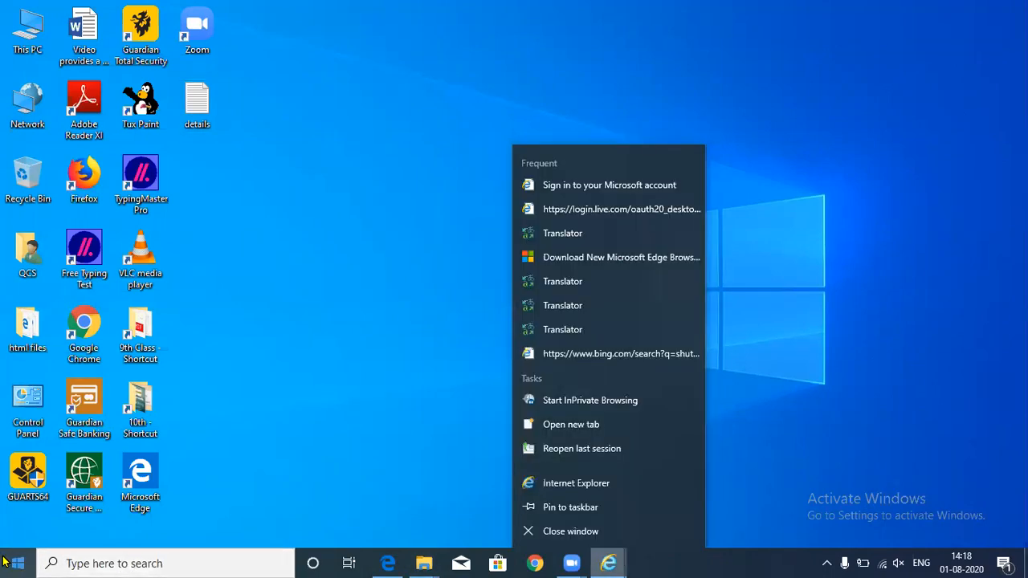
left_click(69, 564)
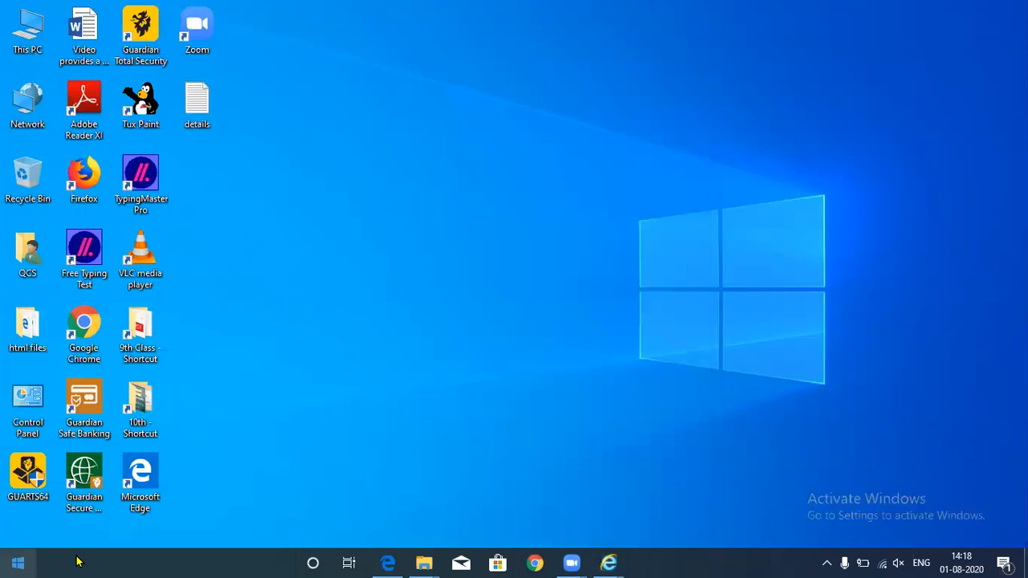
left_click(8, 562)
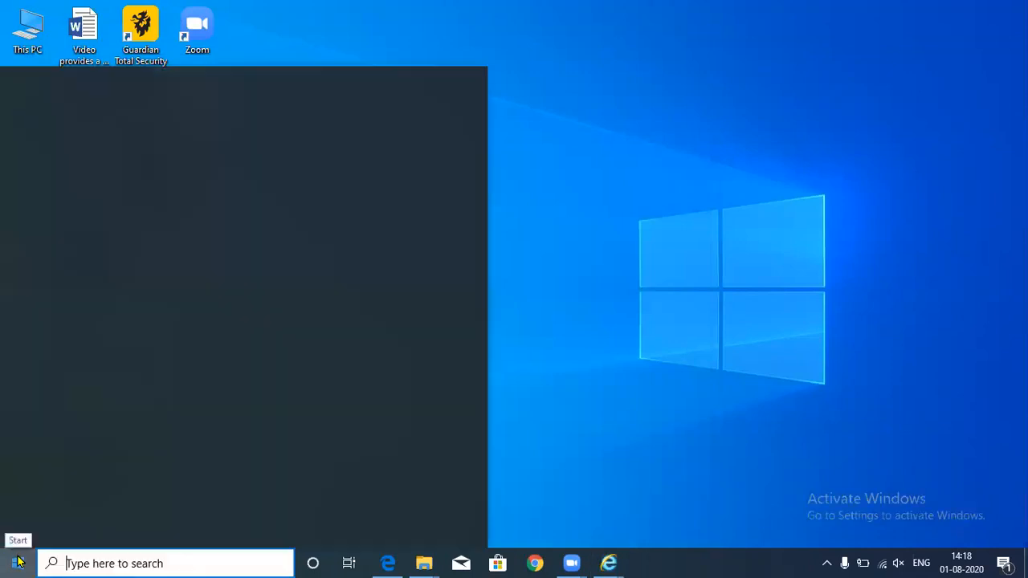
type("word")
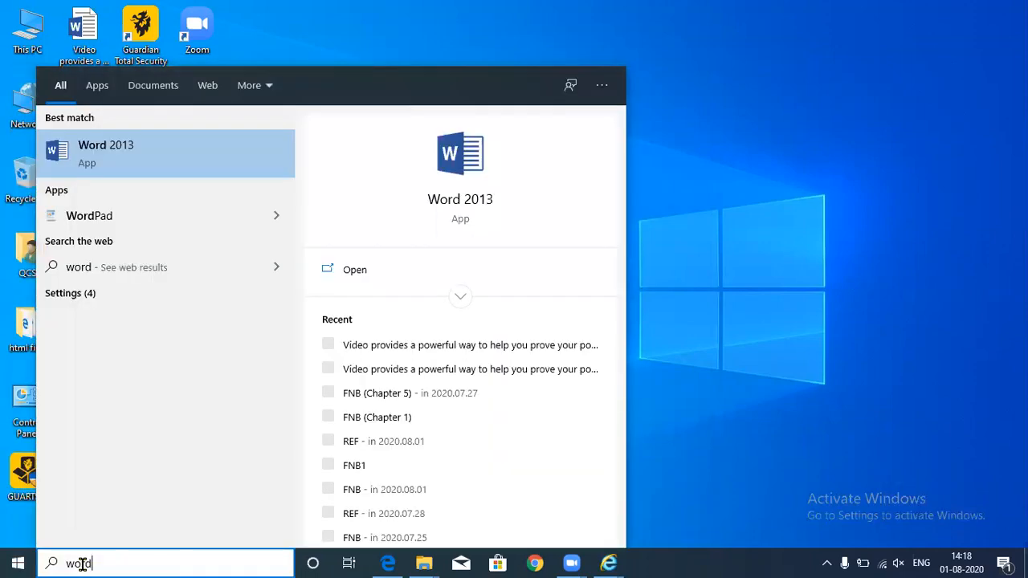
key("Return")
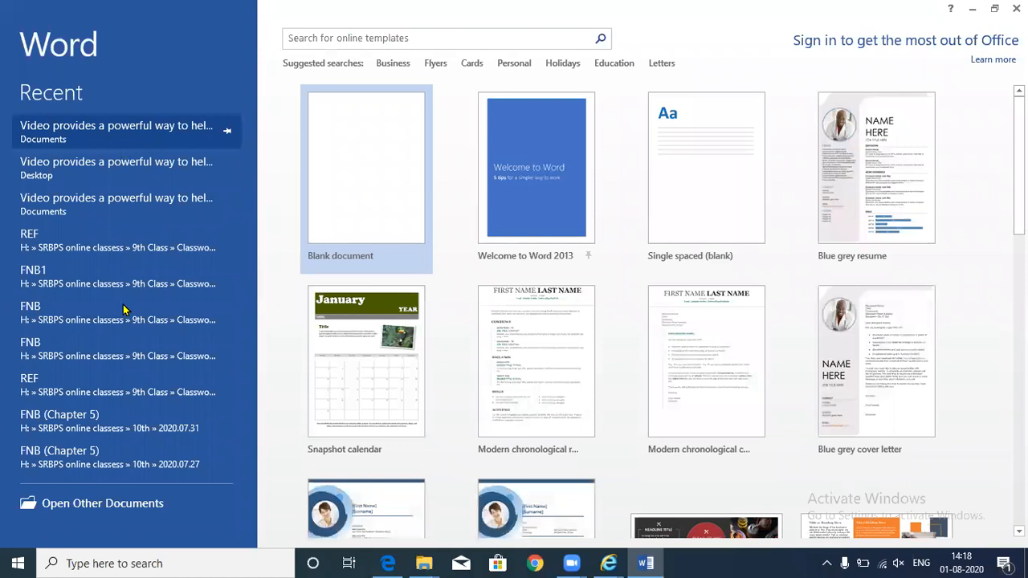
- Open the most recently saved document by entering its password
left_click(325, 243)
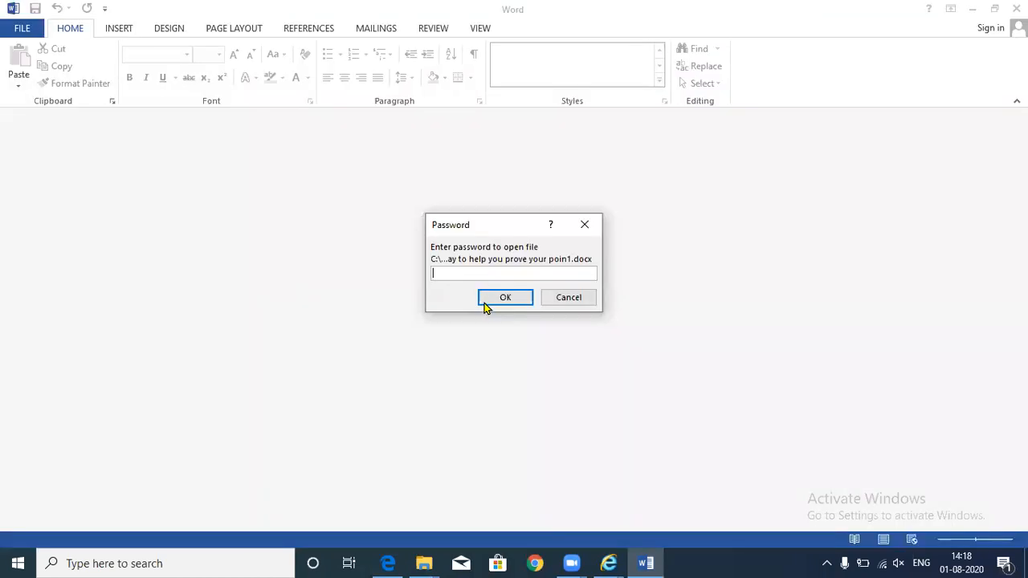
type("••")
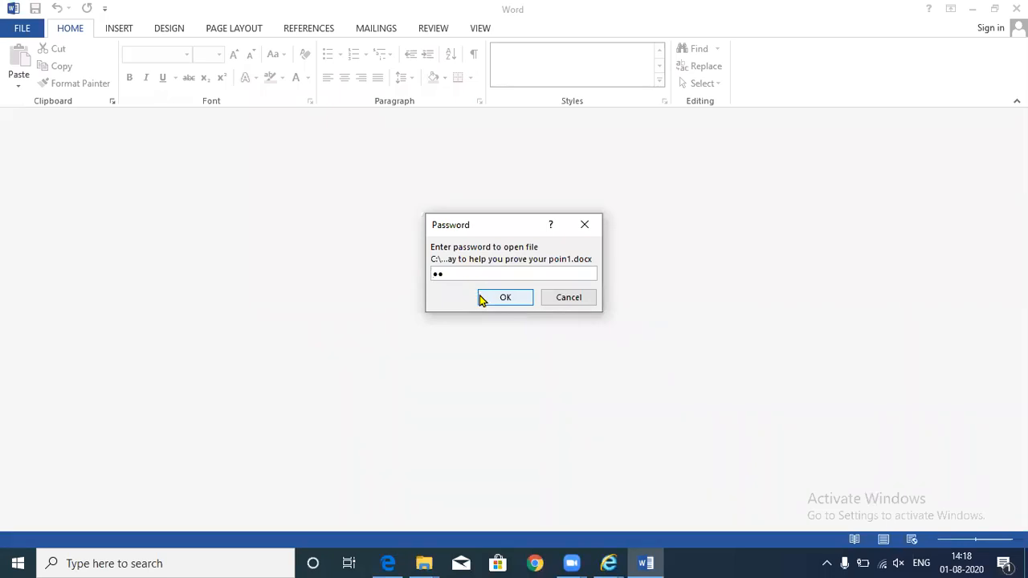
left_click(481, 298)
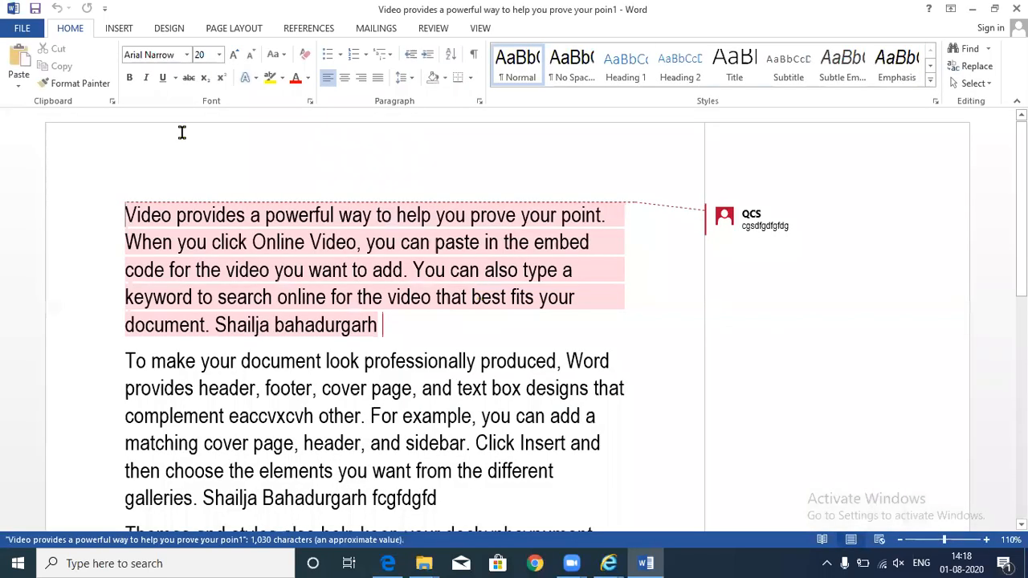
- Clear the Encrypt with Password entry so the document no longer needs a password
left_click(30, 26)
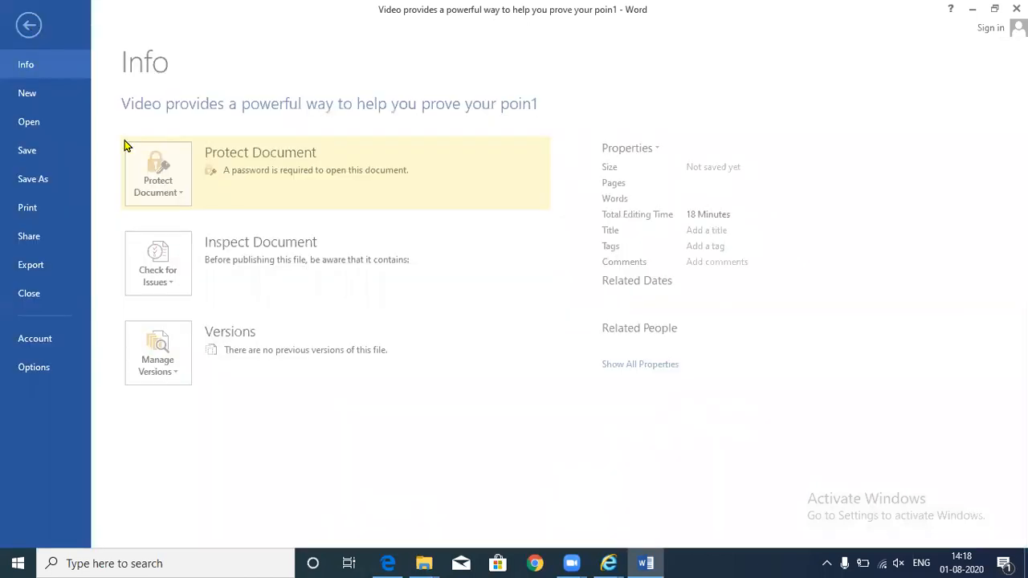
left_click(162, 199)
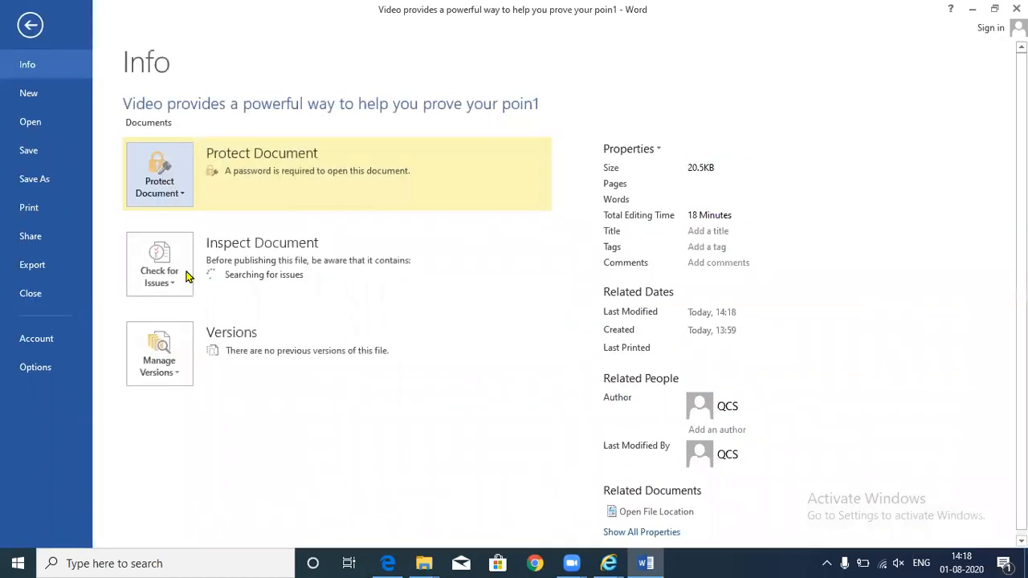
left_click(186, 276)
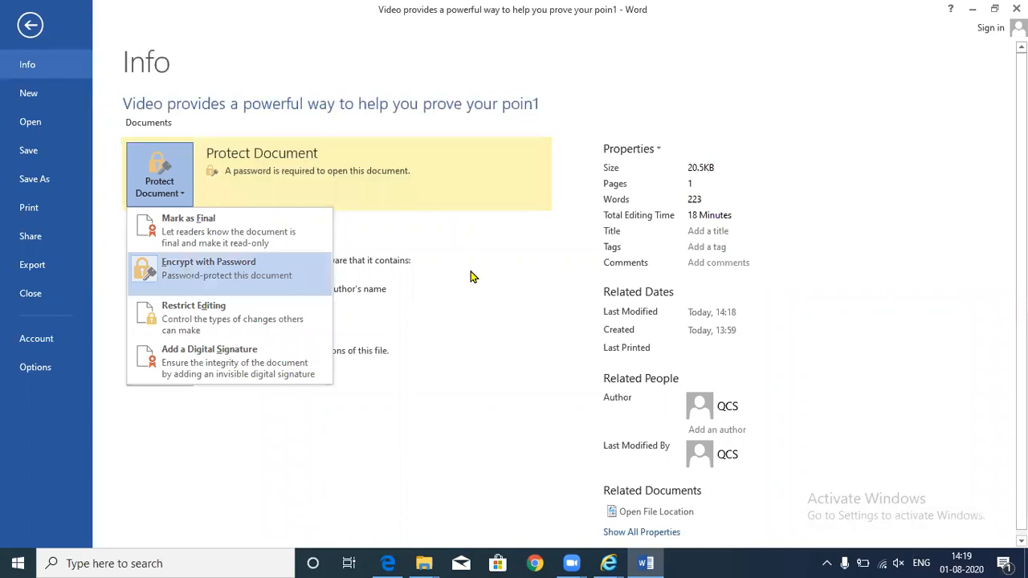
type("12")
left_click(418, 255)
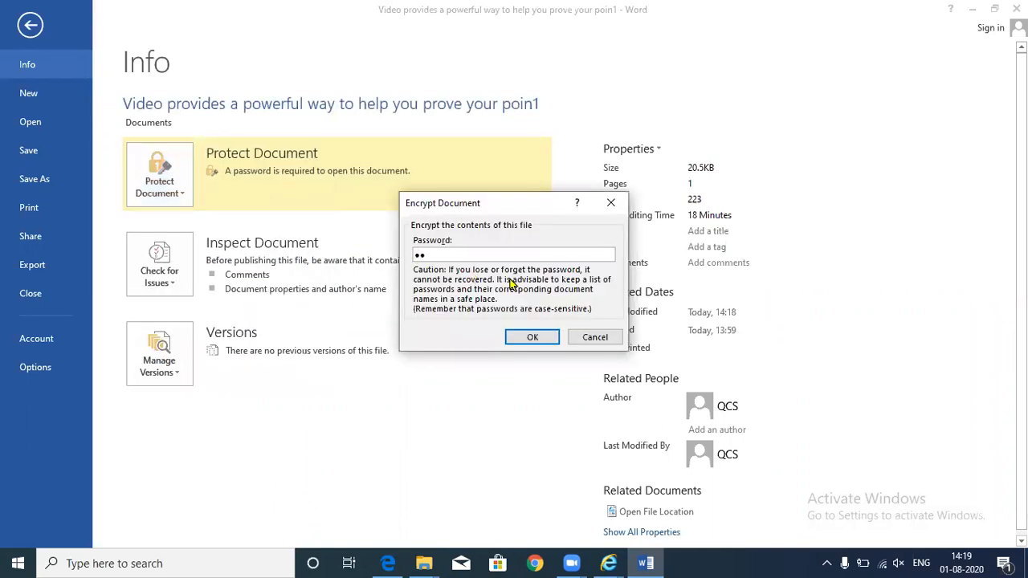
key("BackSpace")
left_click(533, 336)
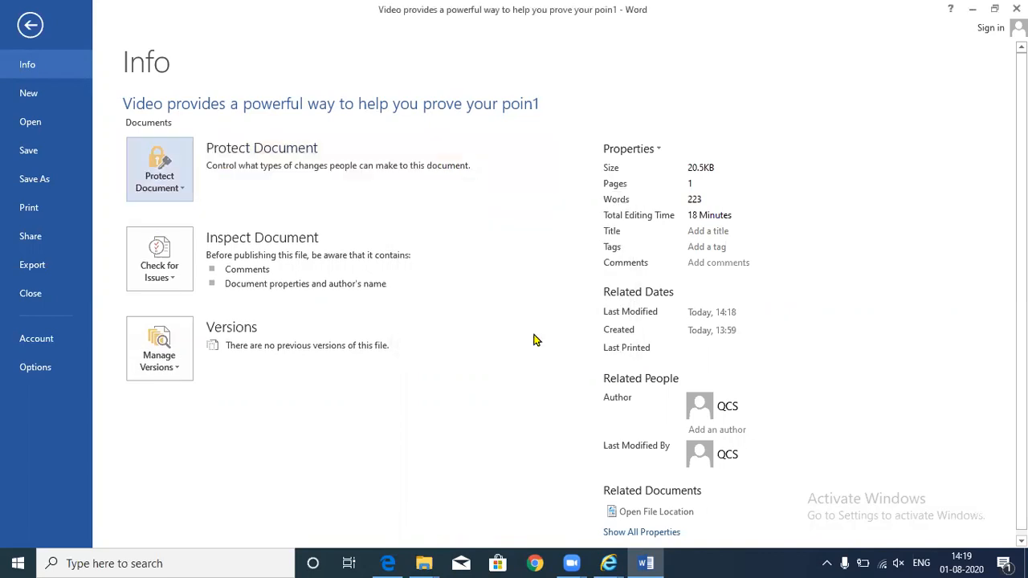
key("Escape")
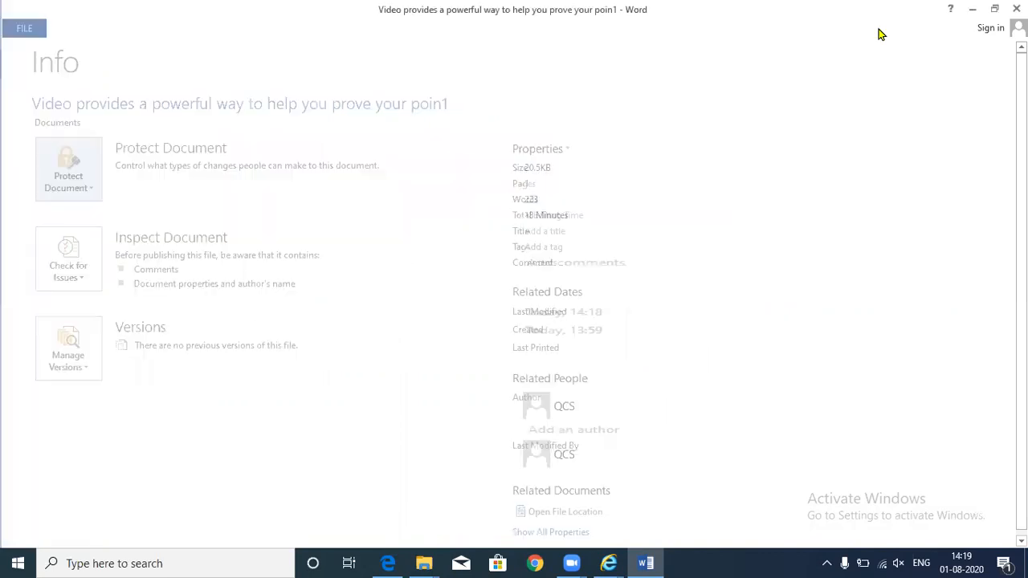